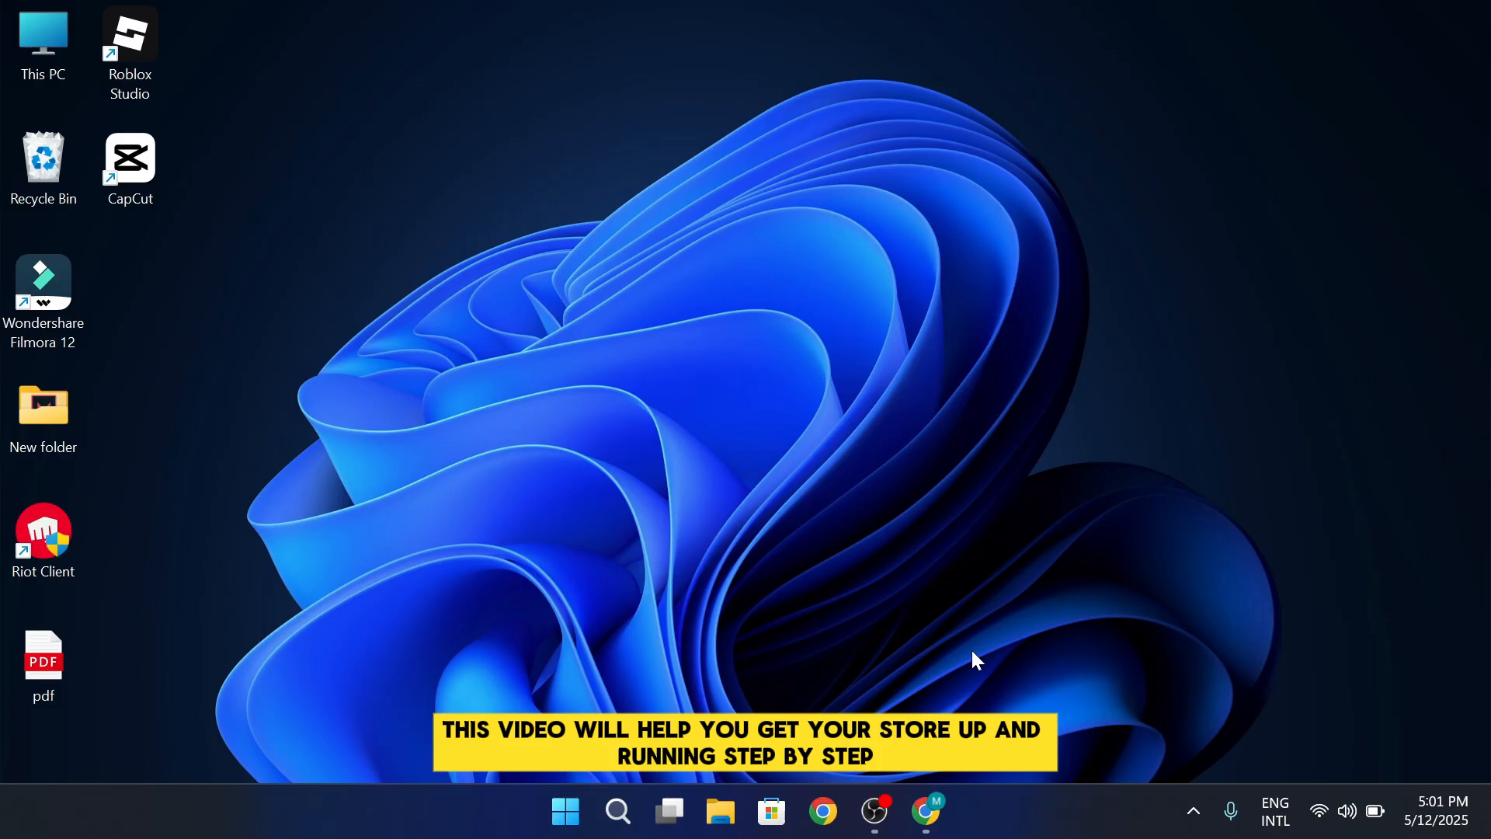
Switch to Chrome and compare prices, card rates and standout features of the Basic, Grow, Advanced and Plus plans on Shopify's pricing page
{"action": "left_click", "coordinate": [926, 812]}
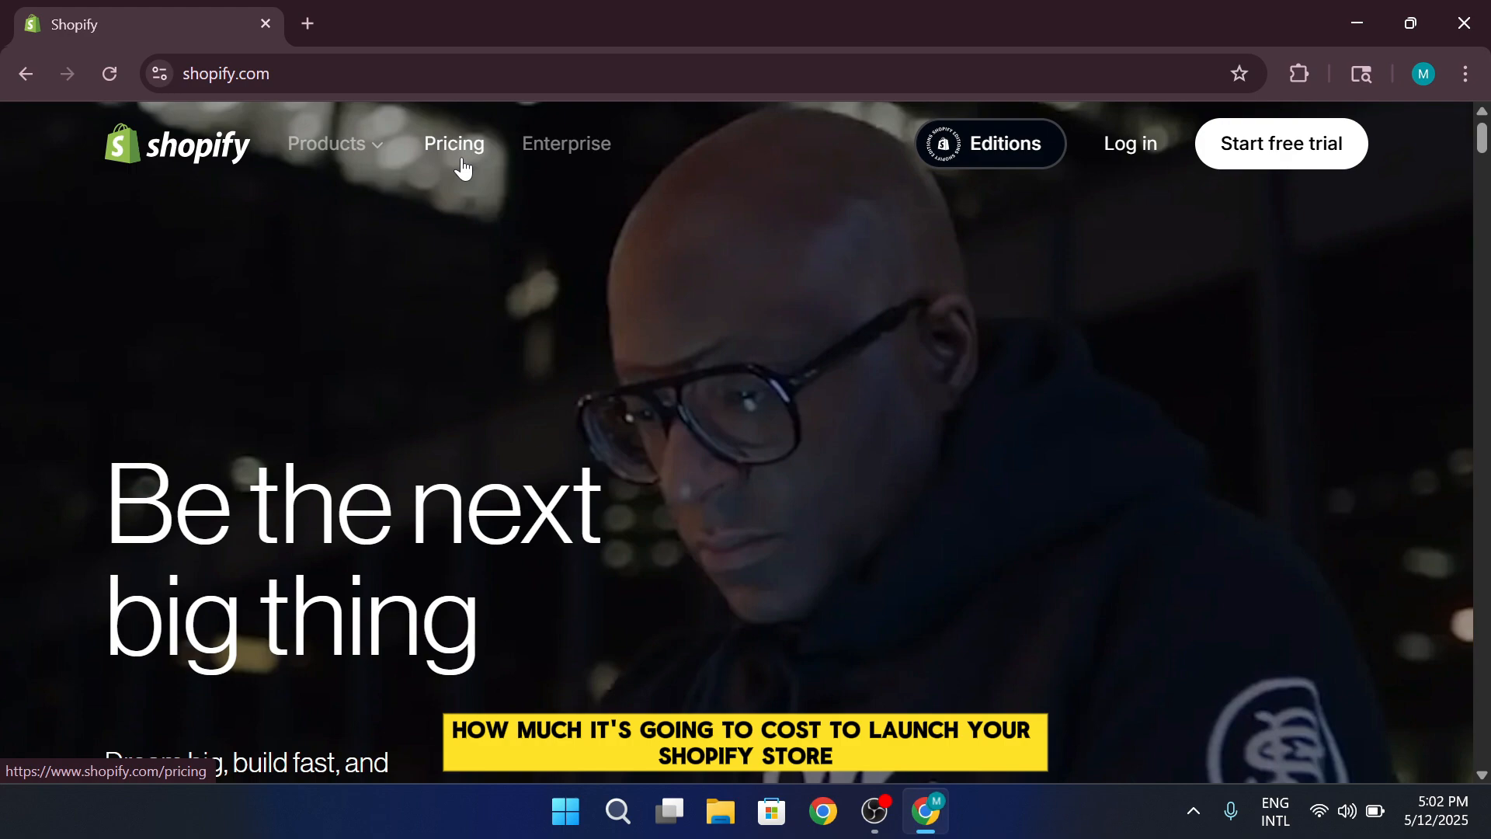
{"action": "left_click", "coordinate": [463, 160]}
{"action": "scroll", "coordinate": [942, 359], "scroll_direction": "down", "scroll_amount": 5}
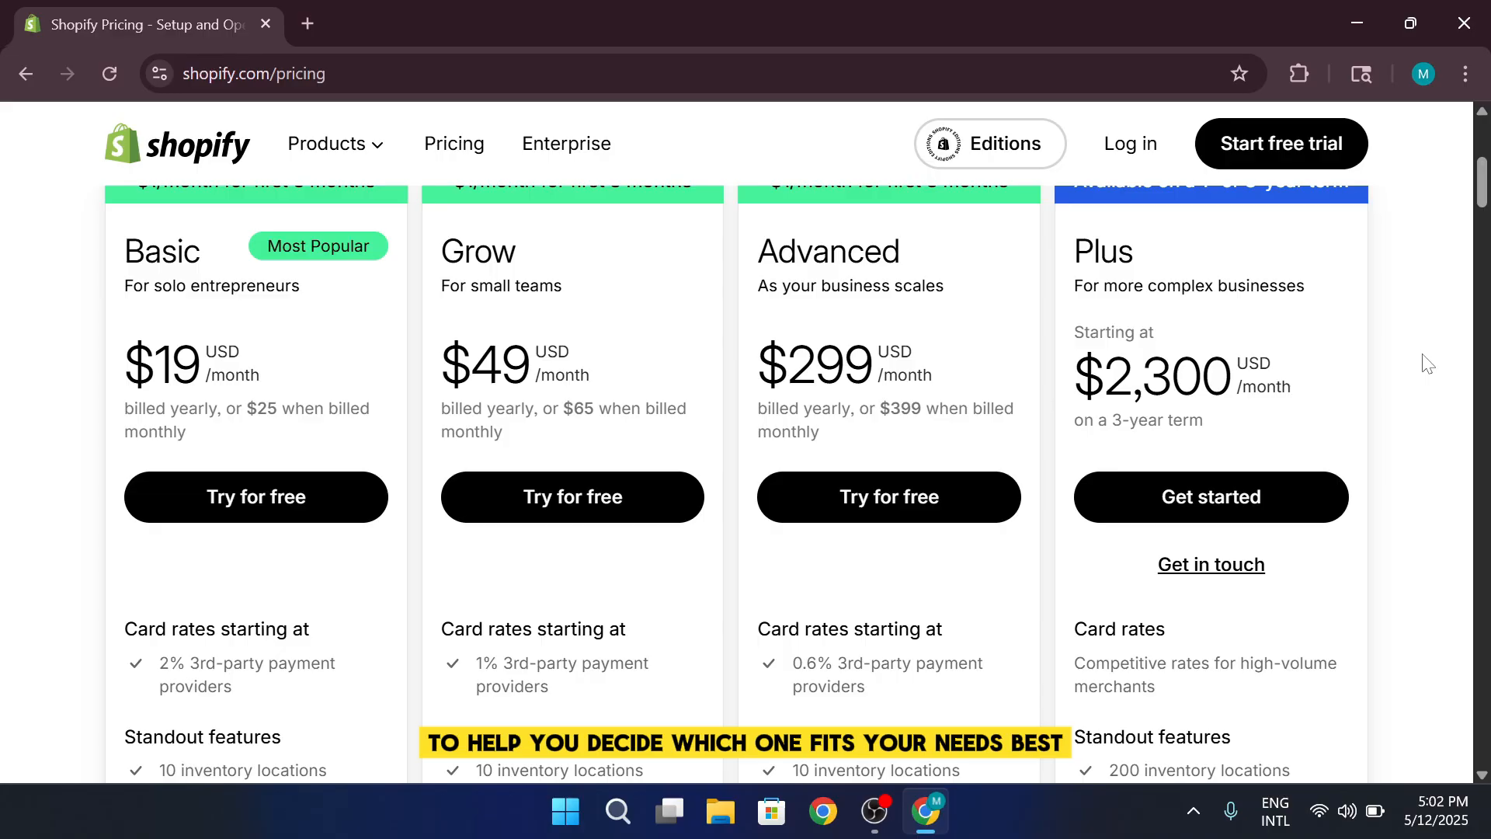
{"action": "scroll", "coordinate": [1427, 363], "scroll_direction": "up", "scroll_amount": 2}
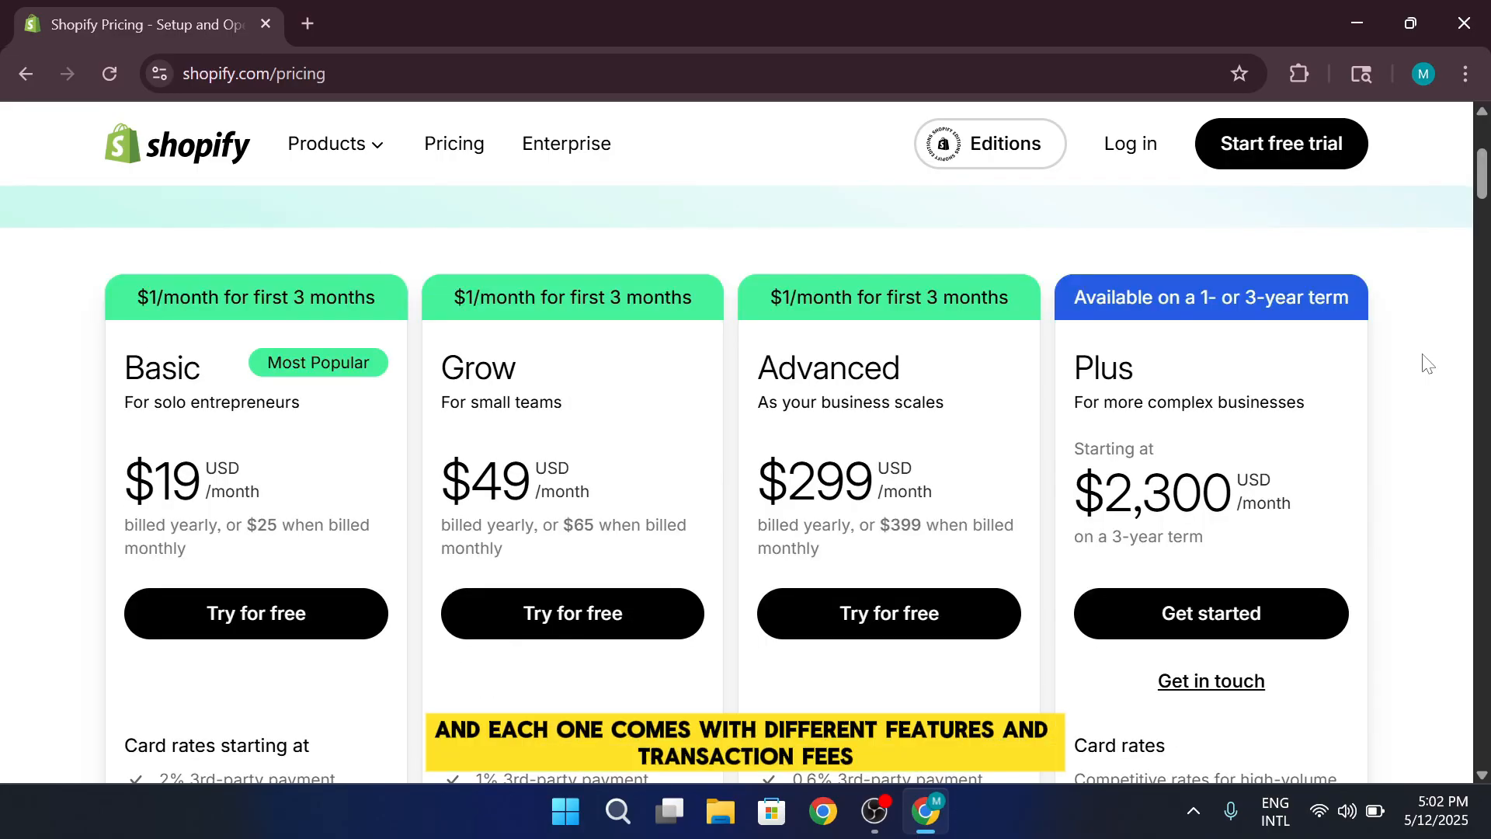
{"action": "scroll", "coordinate": [1427, 363], "scroll_direction": "down", "scroll_amount": 2}
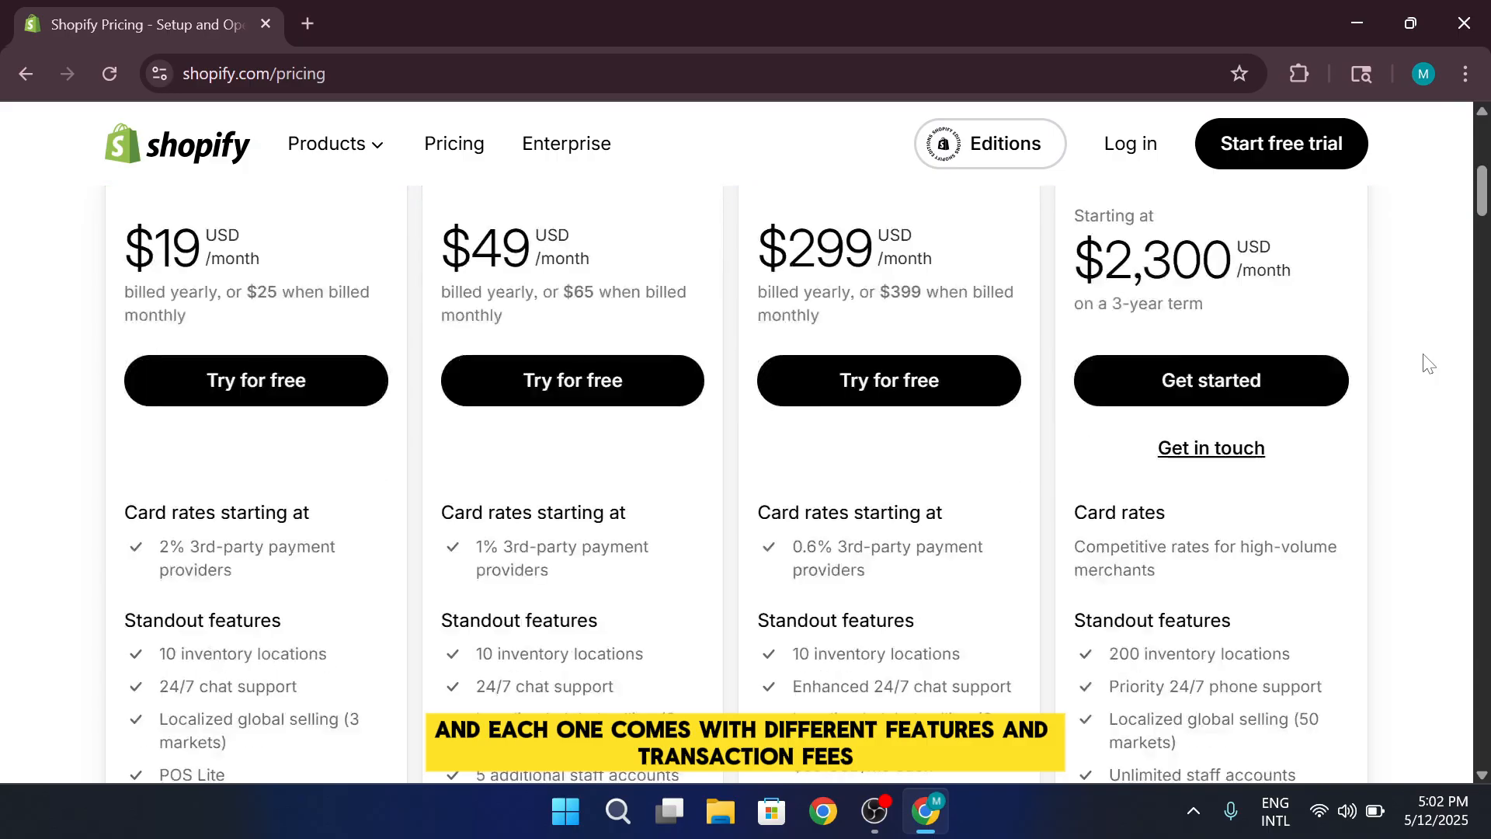
{"action": "scroll", "coordinate": [1428, 364], "scroll_direction": "up", "scroll_amount": 2}
{"action": "scroll", "coordinate": [1427, 364], "scroll_direction": "down", "scroll_amount": 1}
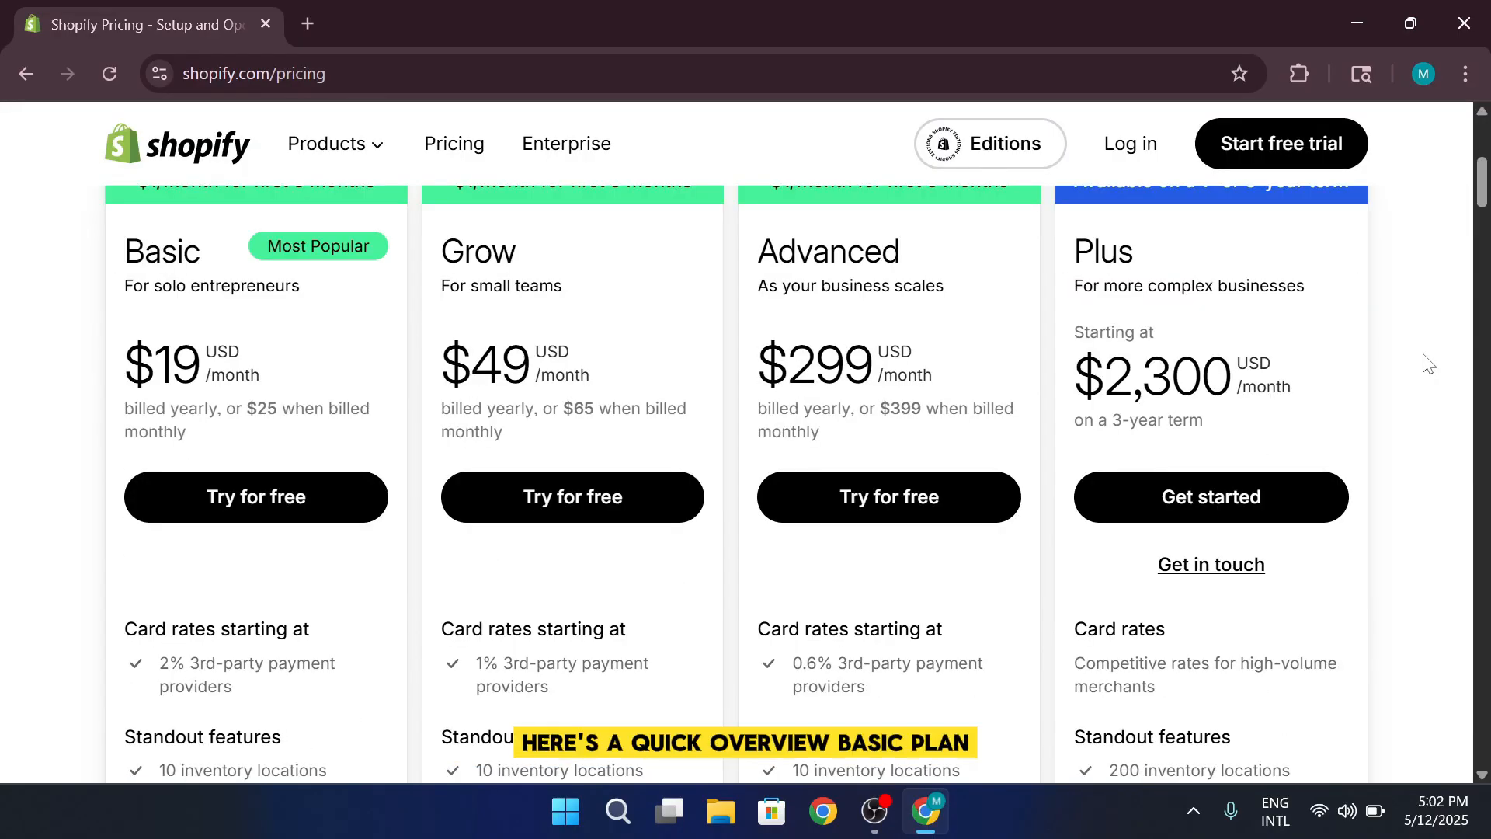
{"action": "scroll", "coordinate": [1428, 363], "scroll_direction": "up", "scroll_amount": 1}
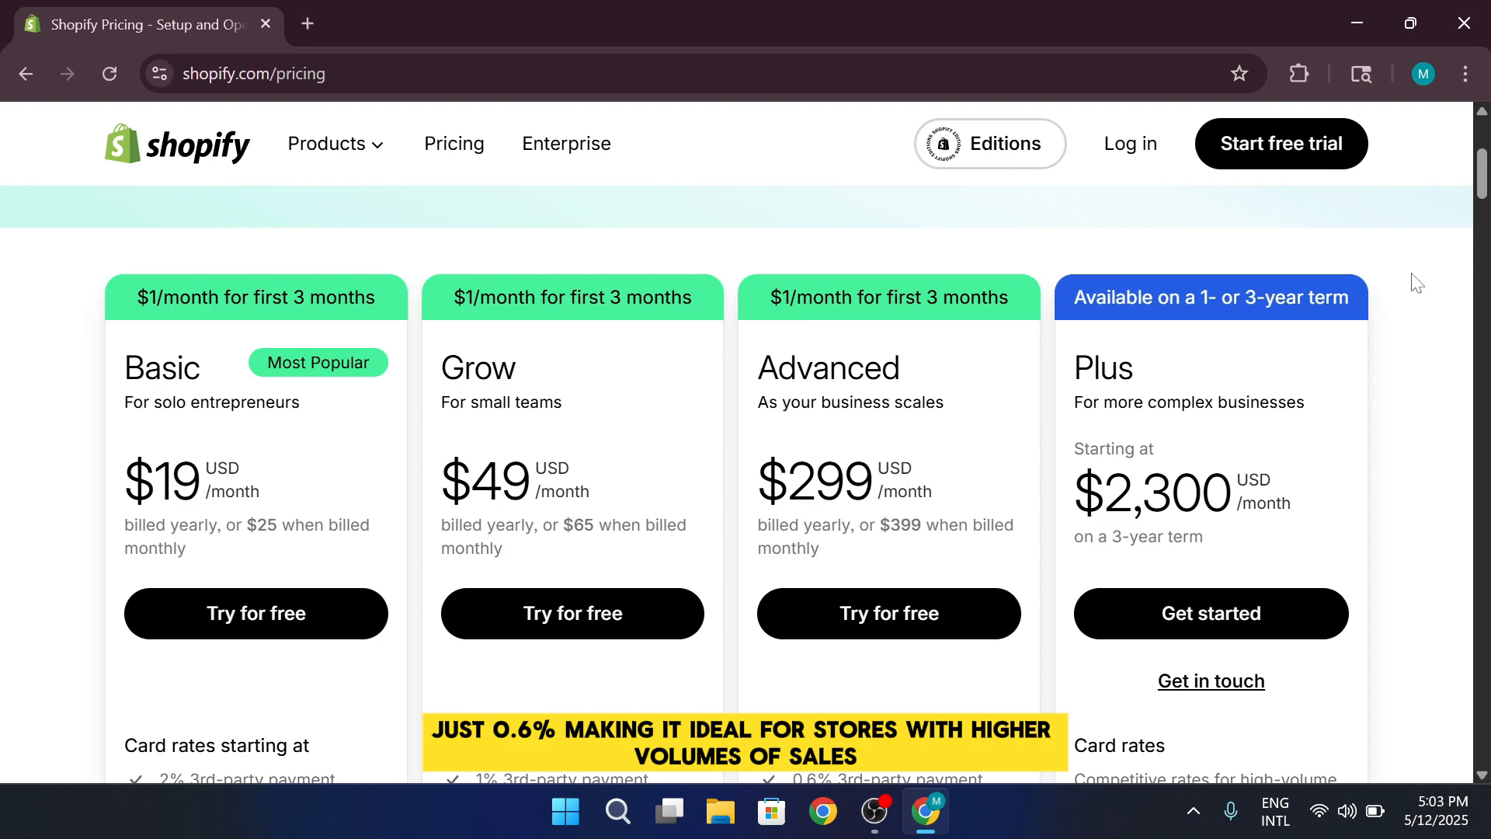
{"action": "scroll", "coordinate": [1417, 289], "scroll_direction": "down", "scroll_amount": 3}
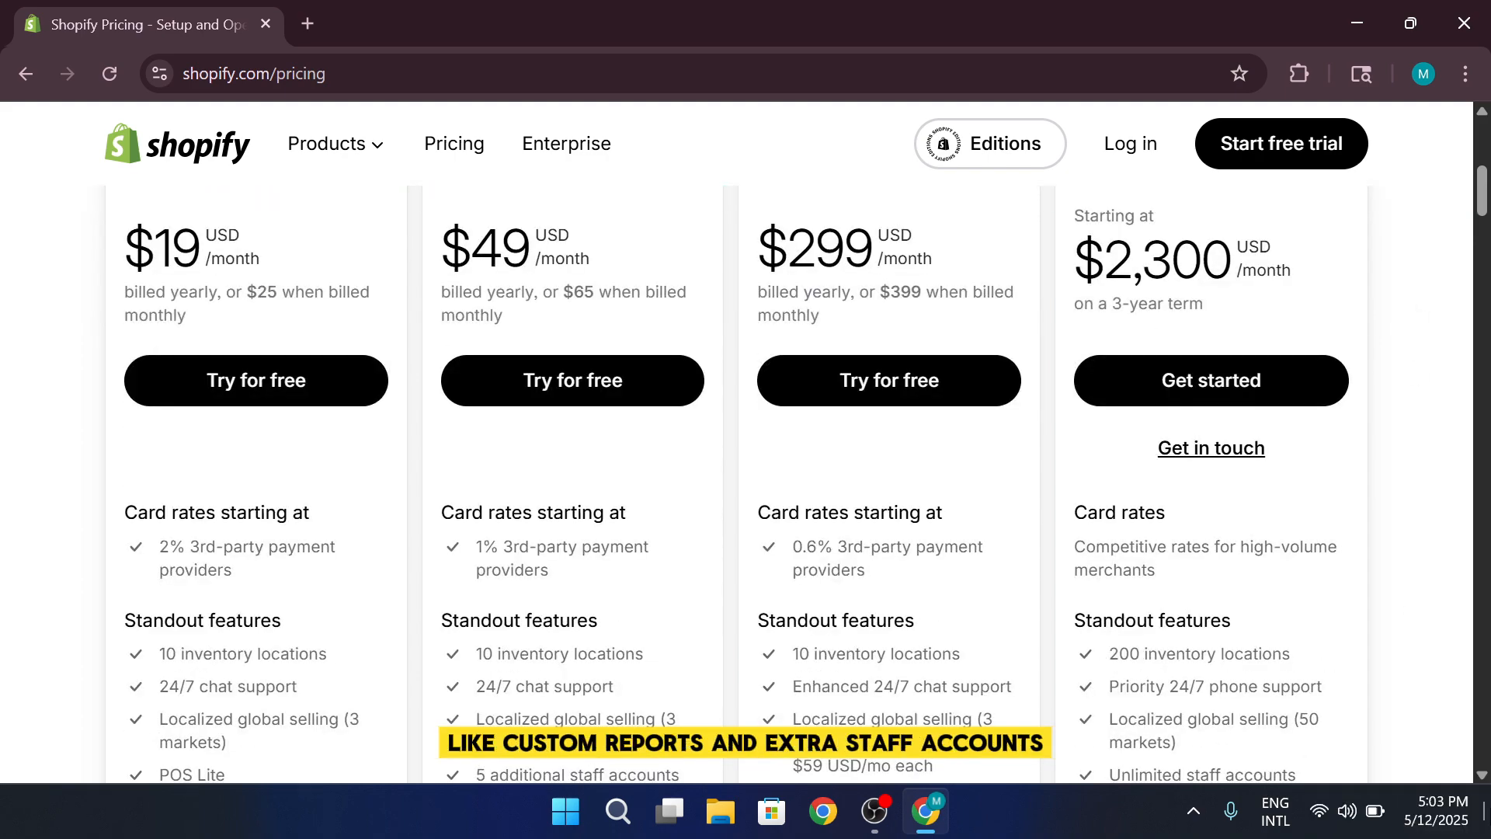
{"action": "scroll", "coordinate": [1411, 209], "scroll_direction": "down", "scroll_amount": 2}
{"action": "scroll", "coordinate": [1411, 208], "scroll_direction": "down", "scroll_amount": 1}
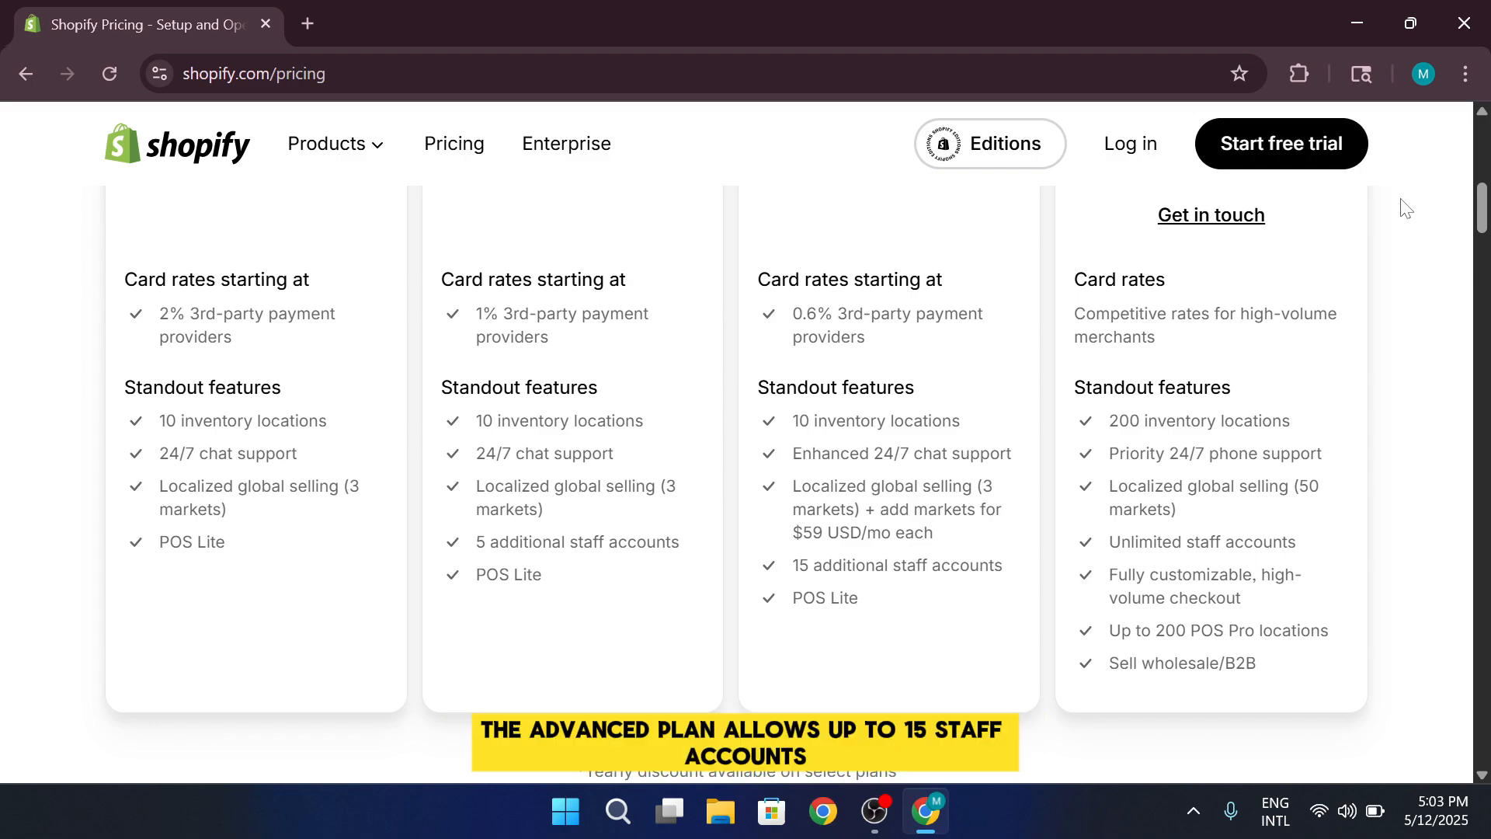
{"action": "scroll", "coordinate": [1406, 209], "scroll_direction": "up", "scroll_amount": 6}
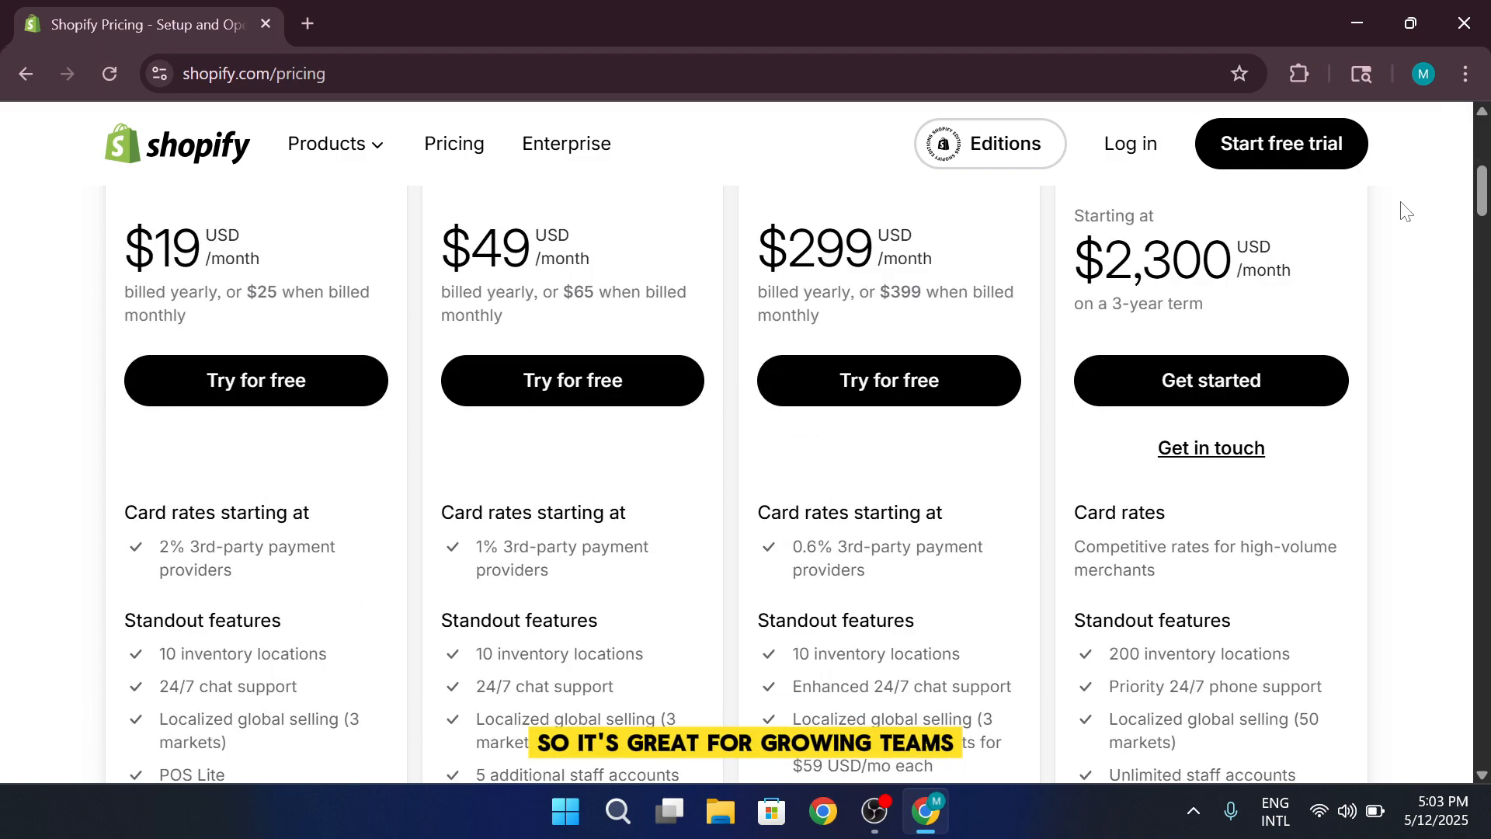
{"action": "scroll", "coordinate": [1402, 203], "scroll_direction": "up", "scroll_amount": 1}
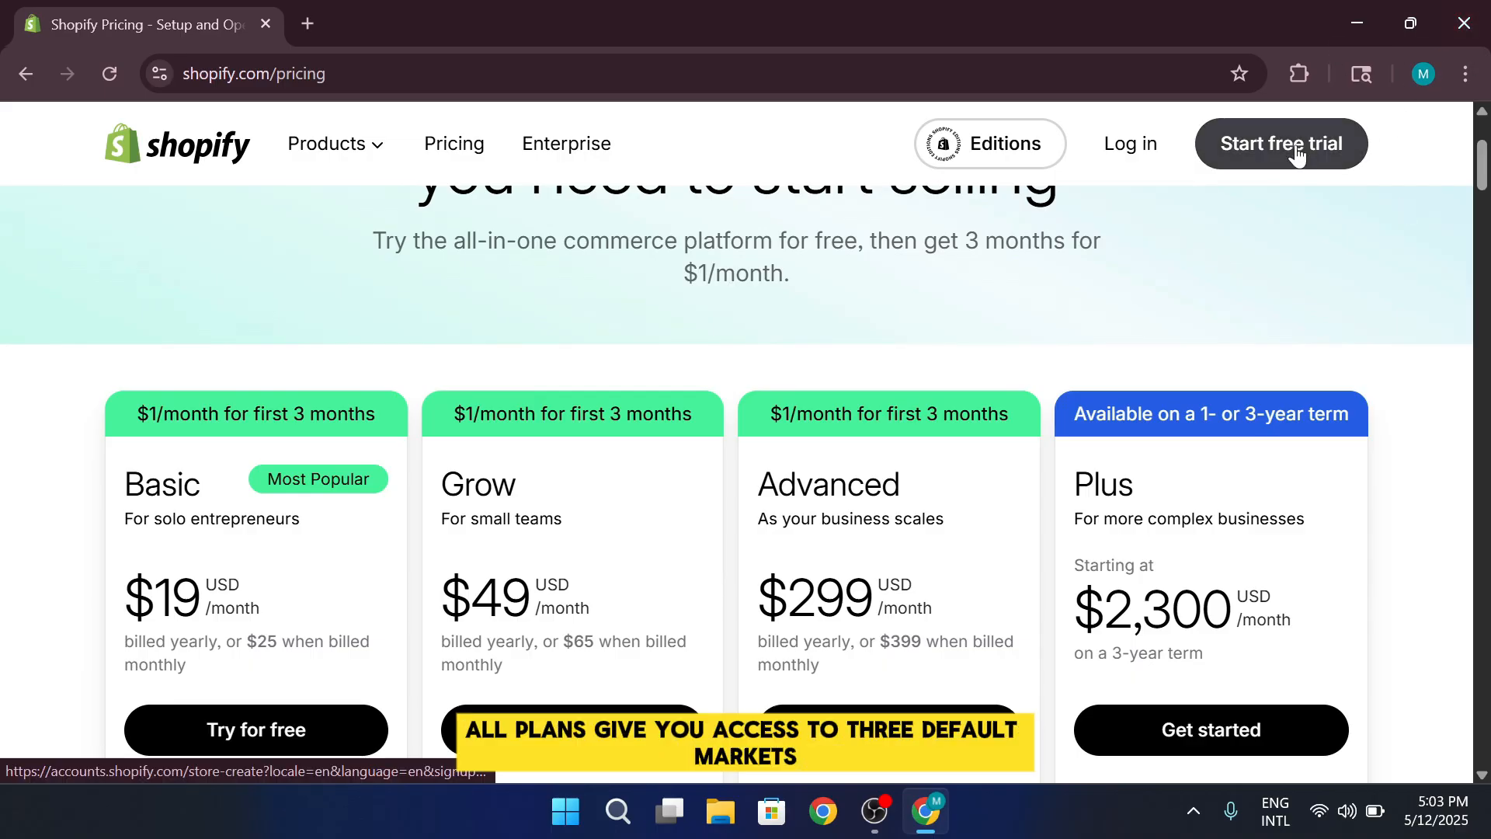
Start a Shopify free trial and skip the customized setup questions to reach the store admin
{"action": "scroll", "coordinate": [1304, 164], "scroll_direction": "down", "scroll_amount": 3}
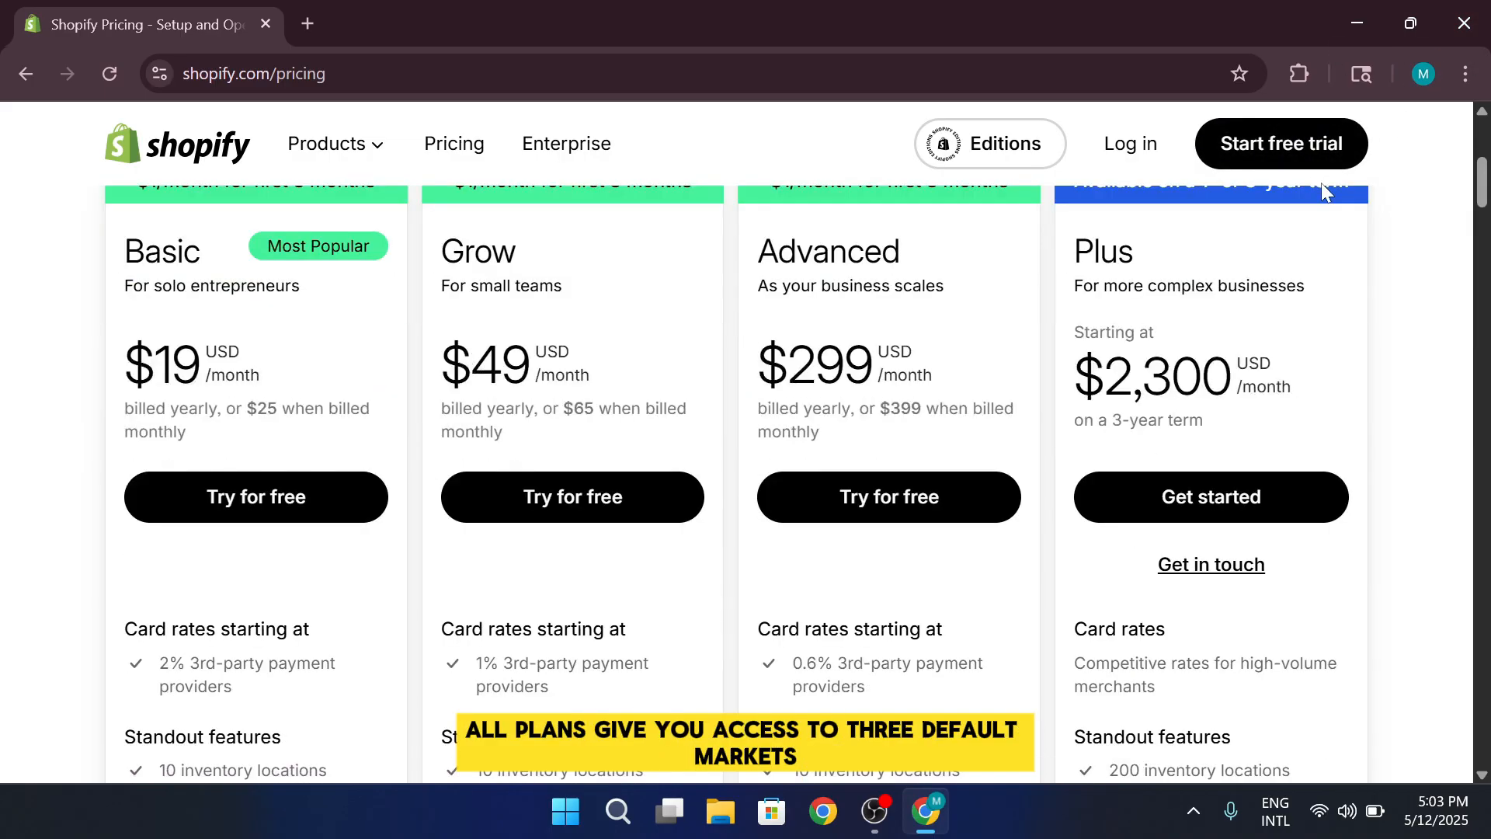
{"action": "left_click", "coordinate": [1323, 141]}
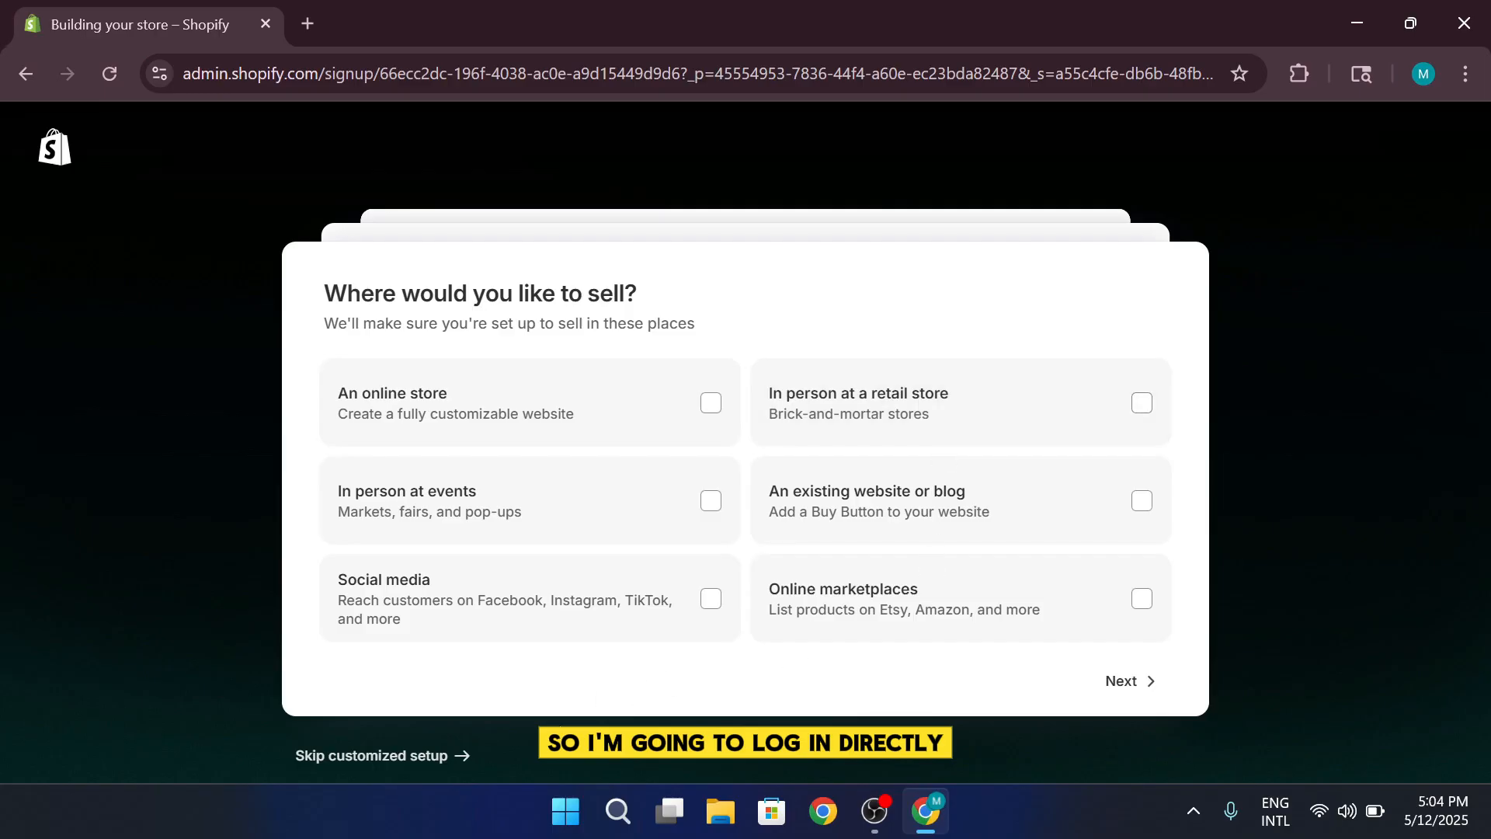
{"action": "left_click", "coordinate": [433, 756]}
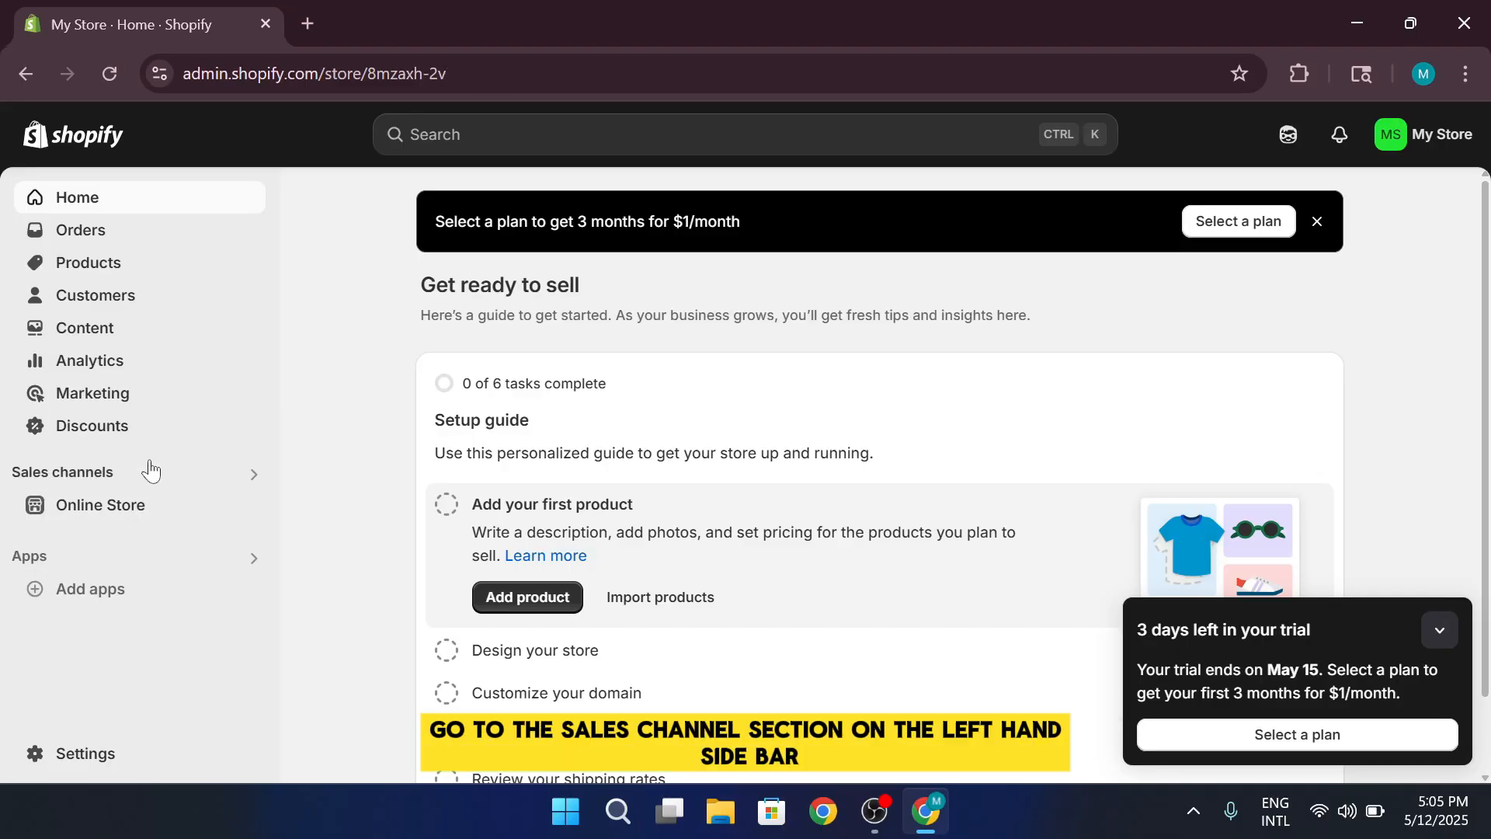
Collapse the trial reminder and view the password protection settings in the online store's preferences
{"action": "left_click", "coordinate": [1440, 629]}
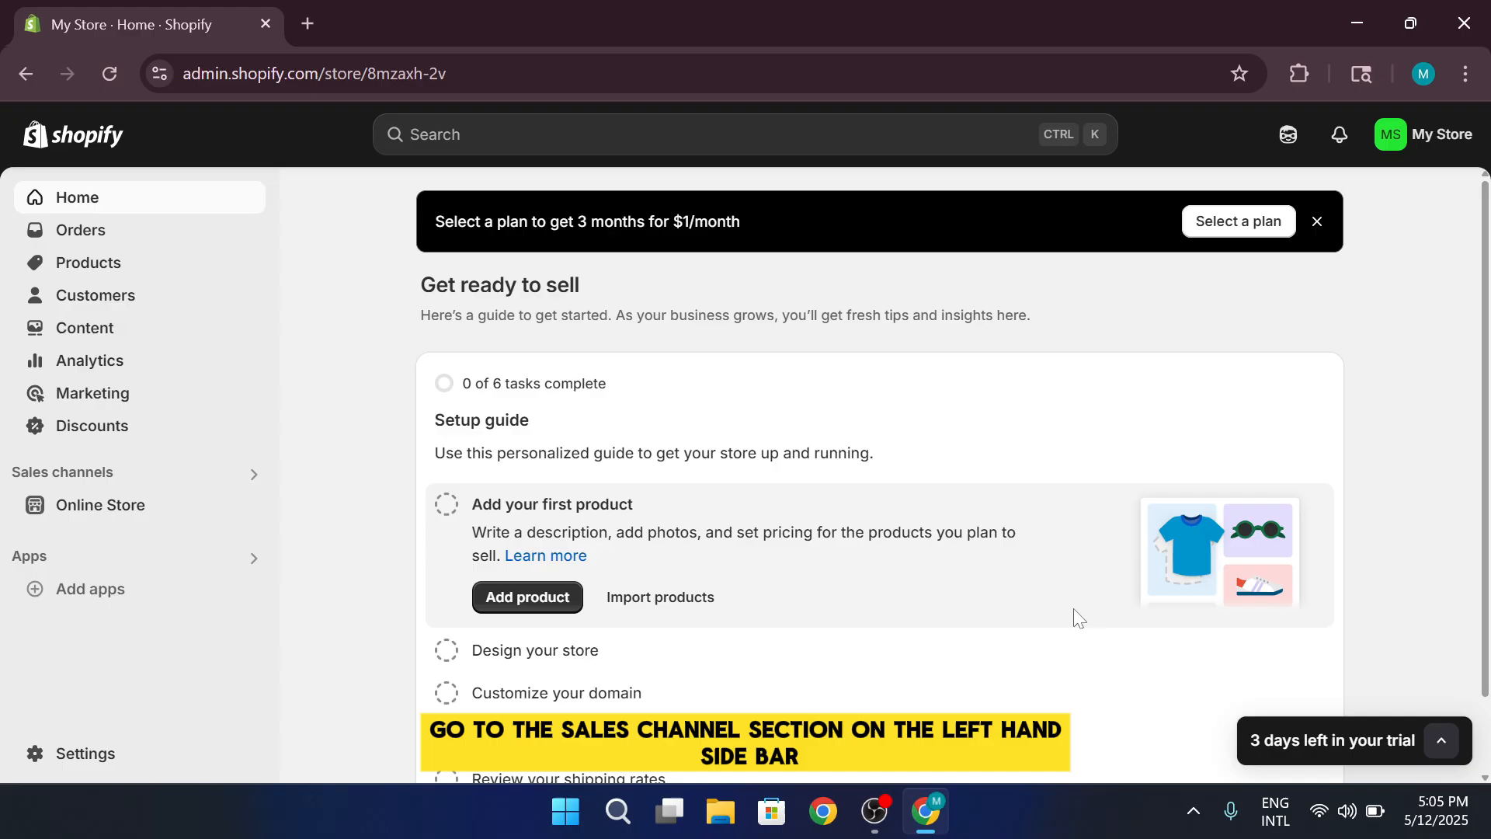
{"action": "left_click", "coordinate": [180, 501]}
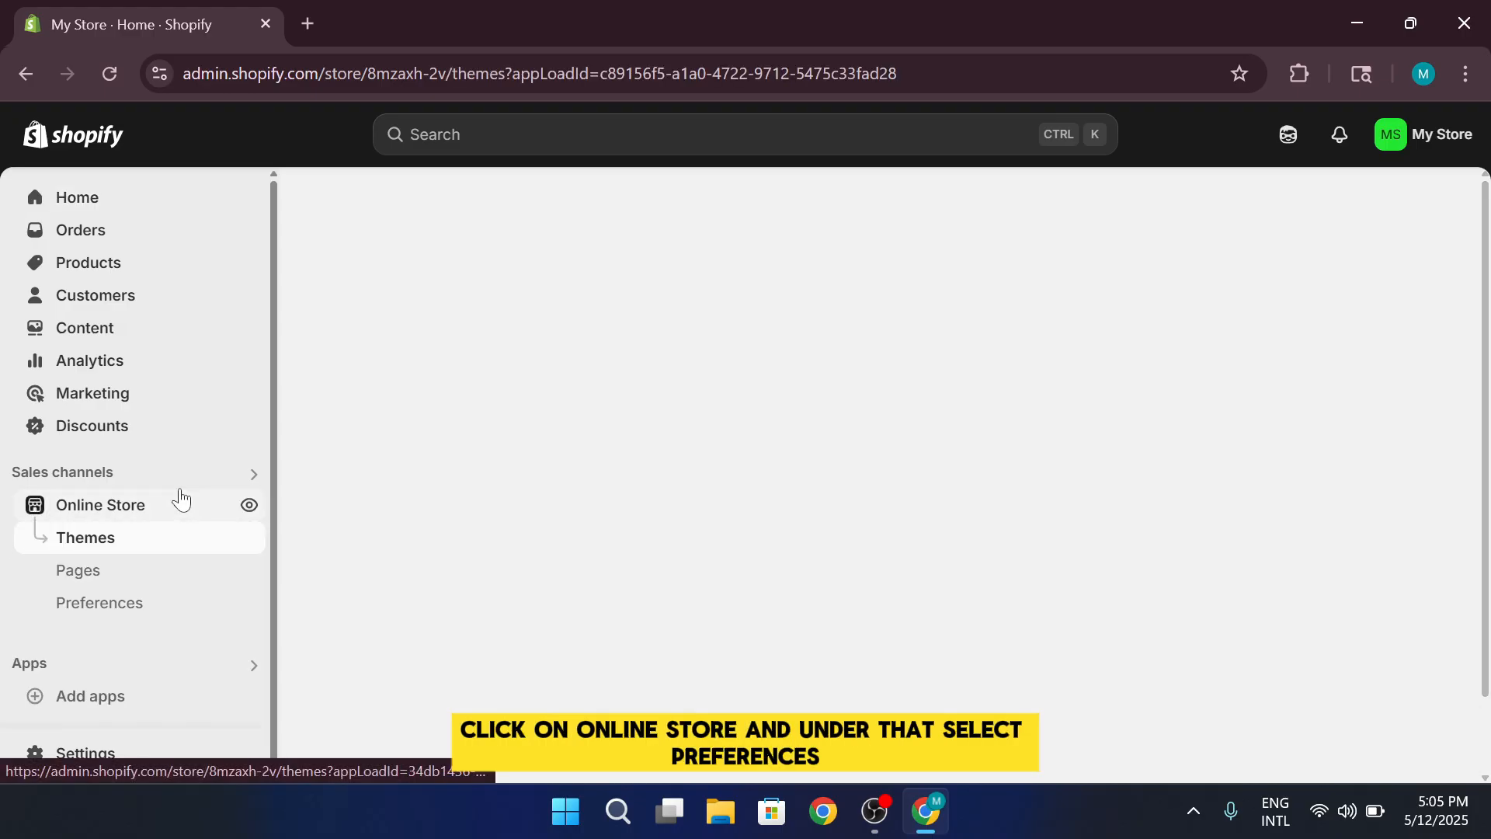
{"action": "left_click", "coordinate": [169, 595]}
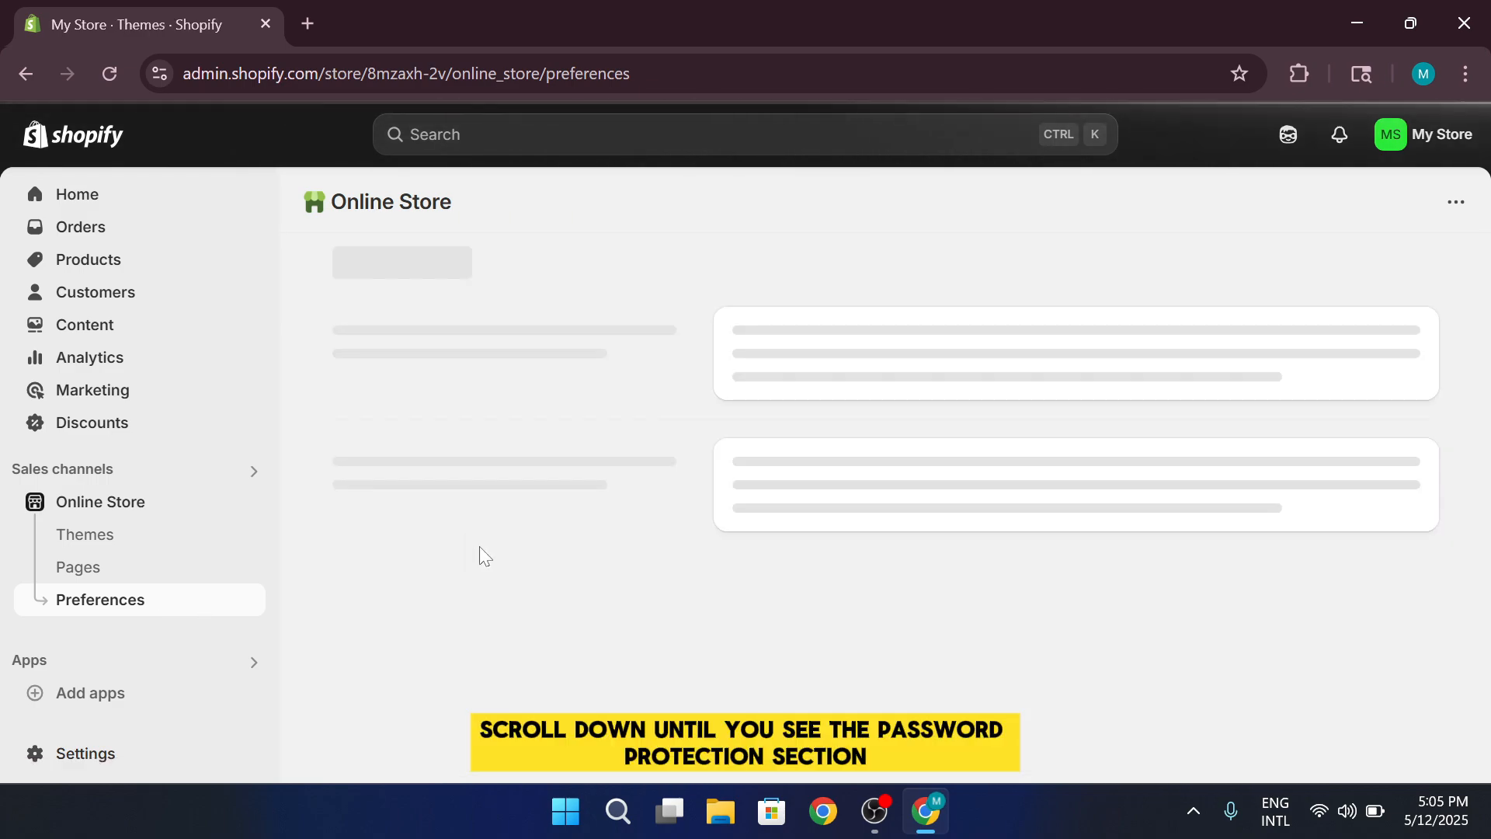
{"action": "scroll", "coordinate": [507, 574], "scroll_direction": "down", "scroll_amount": 3}
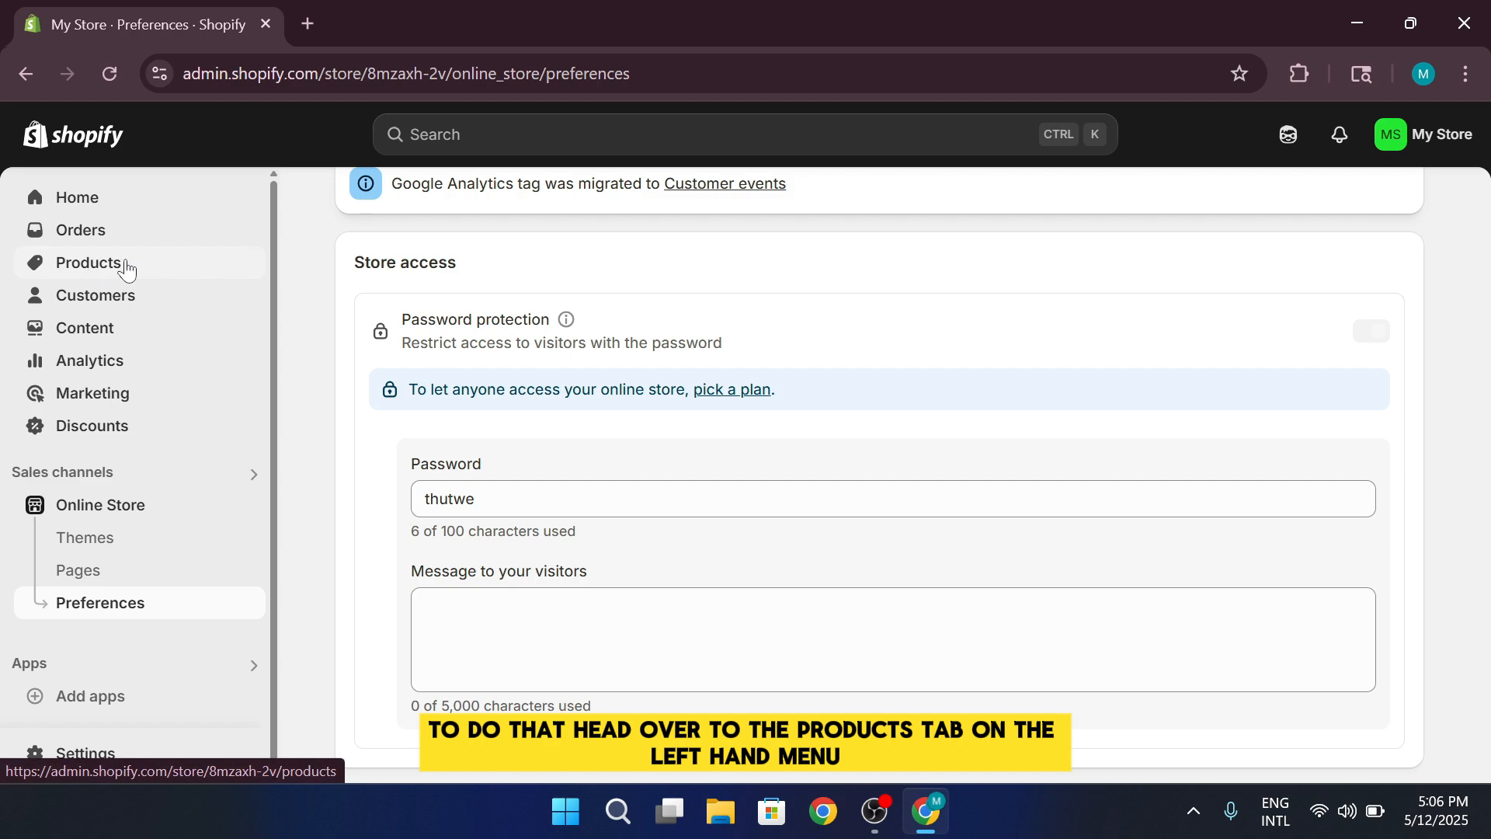
Open a blank form for adding a new product from the store's product list
{"action": "left_click", "coordinate": [125, 265]}
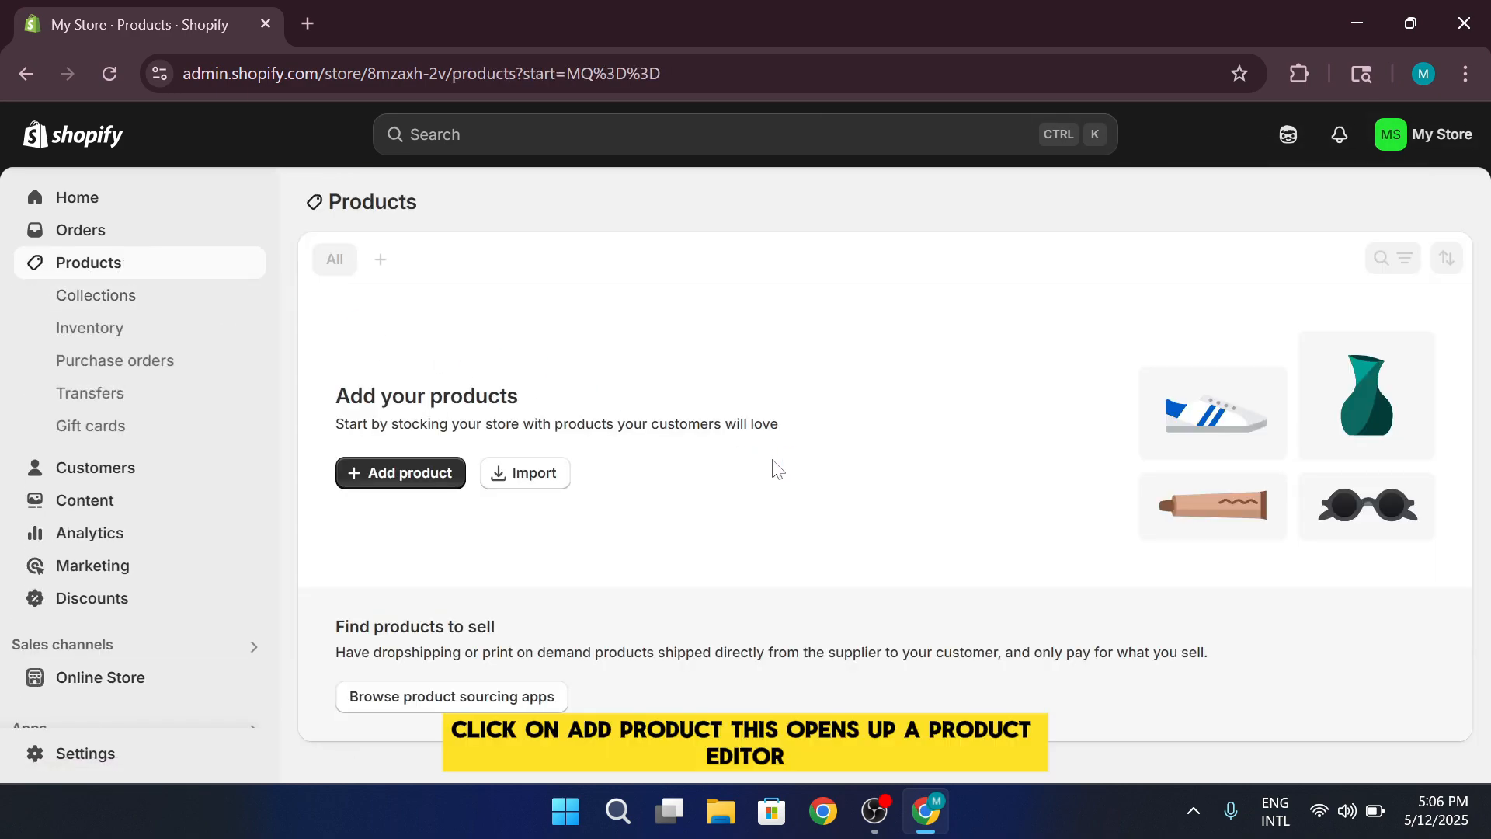
{"action": "left_click", "coordinate": [396, 480]}
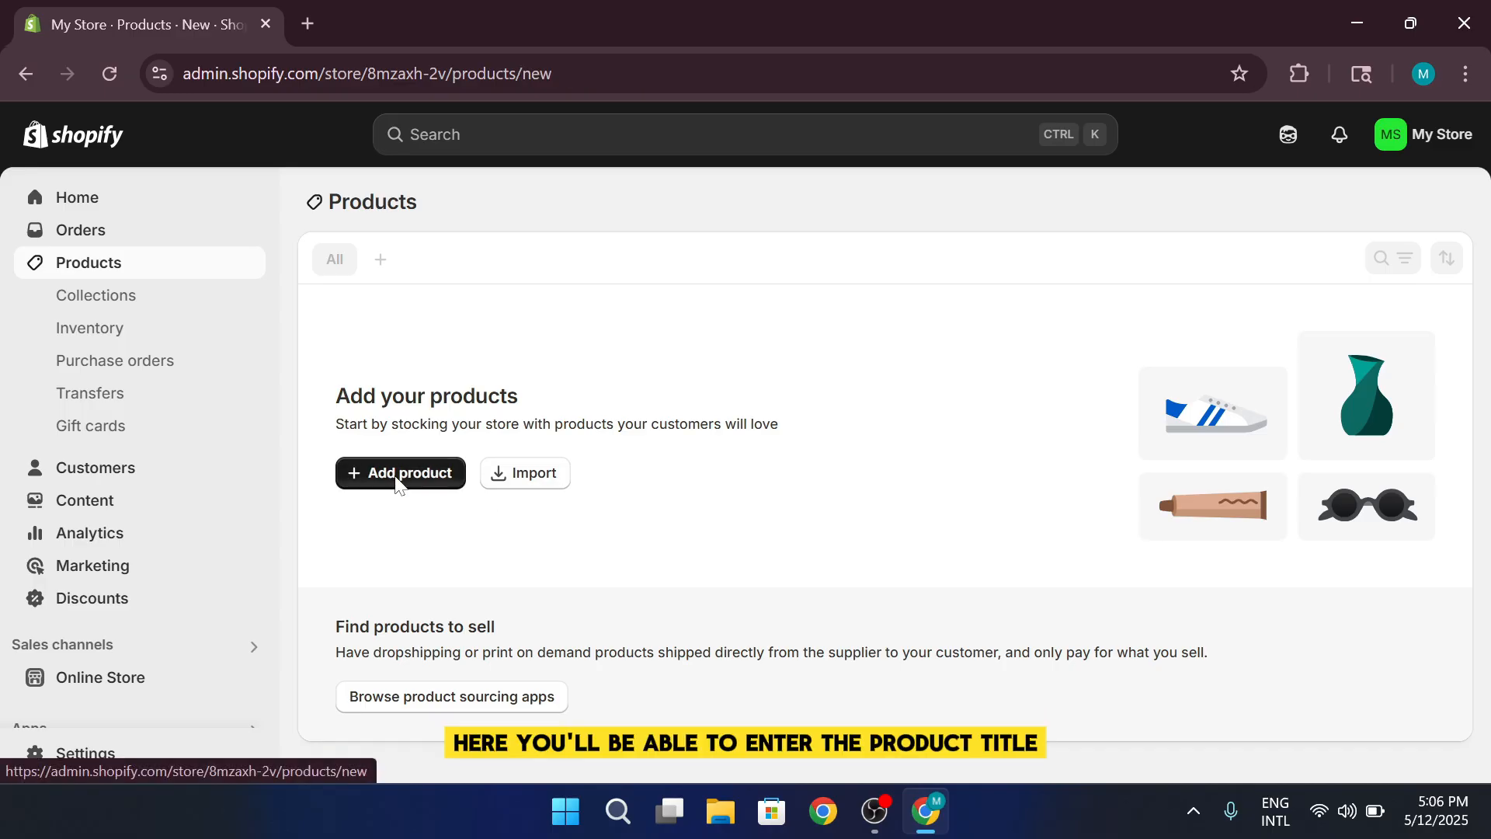
{"action": "scroll", "coordinate": [838, 501], "scroll_direction": "down", "scroll_amount": 10}
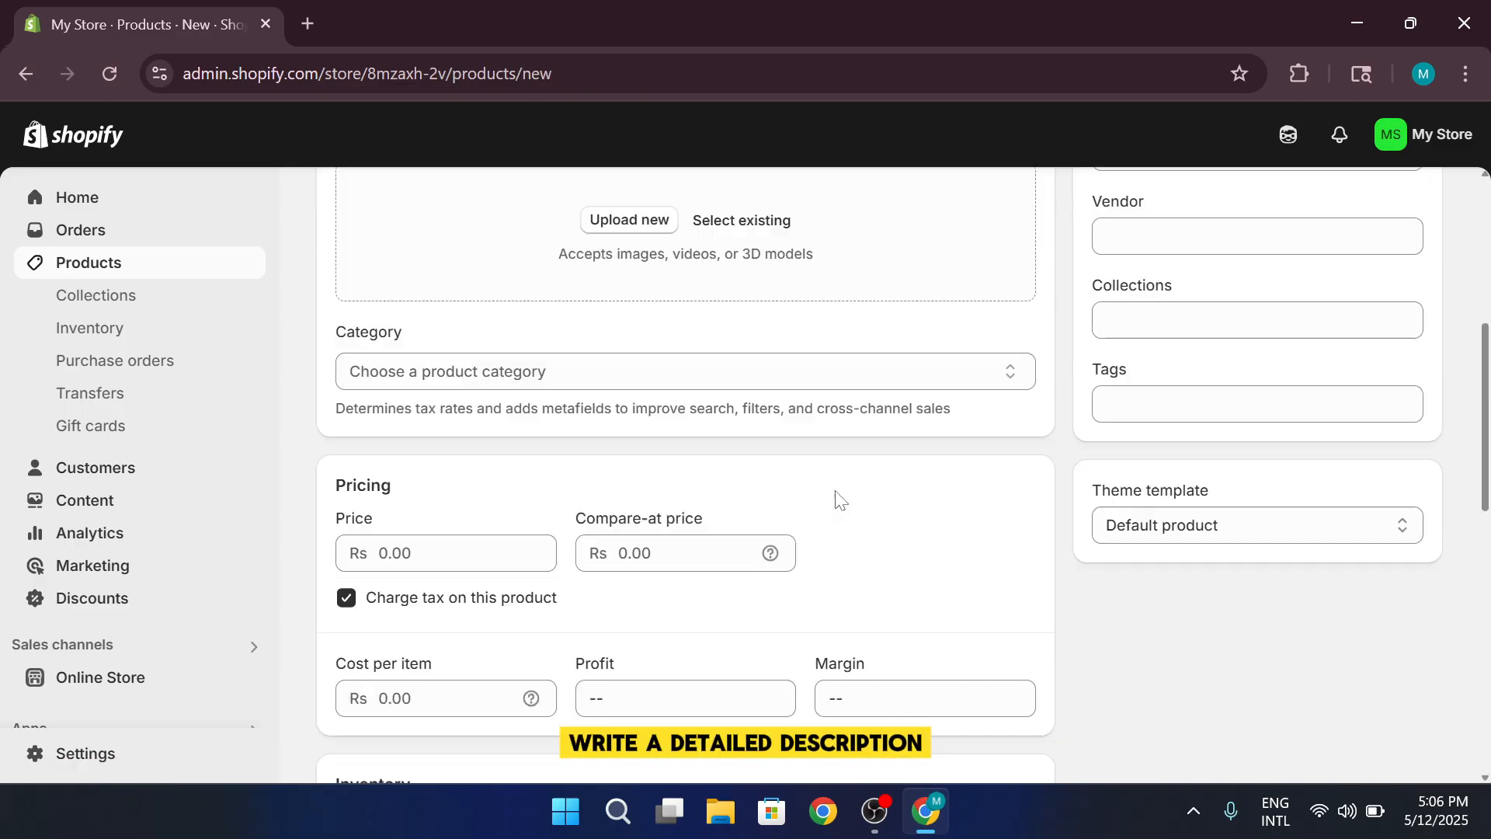
{"action": "scroll", "coordinate": [842, 506], "scroll_direction": "up", "scroll_amount": 10}
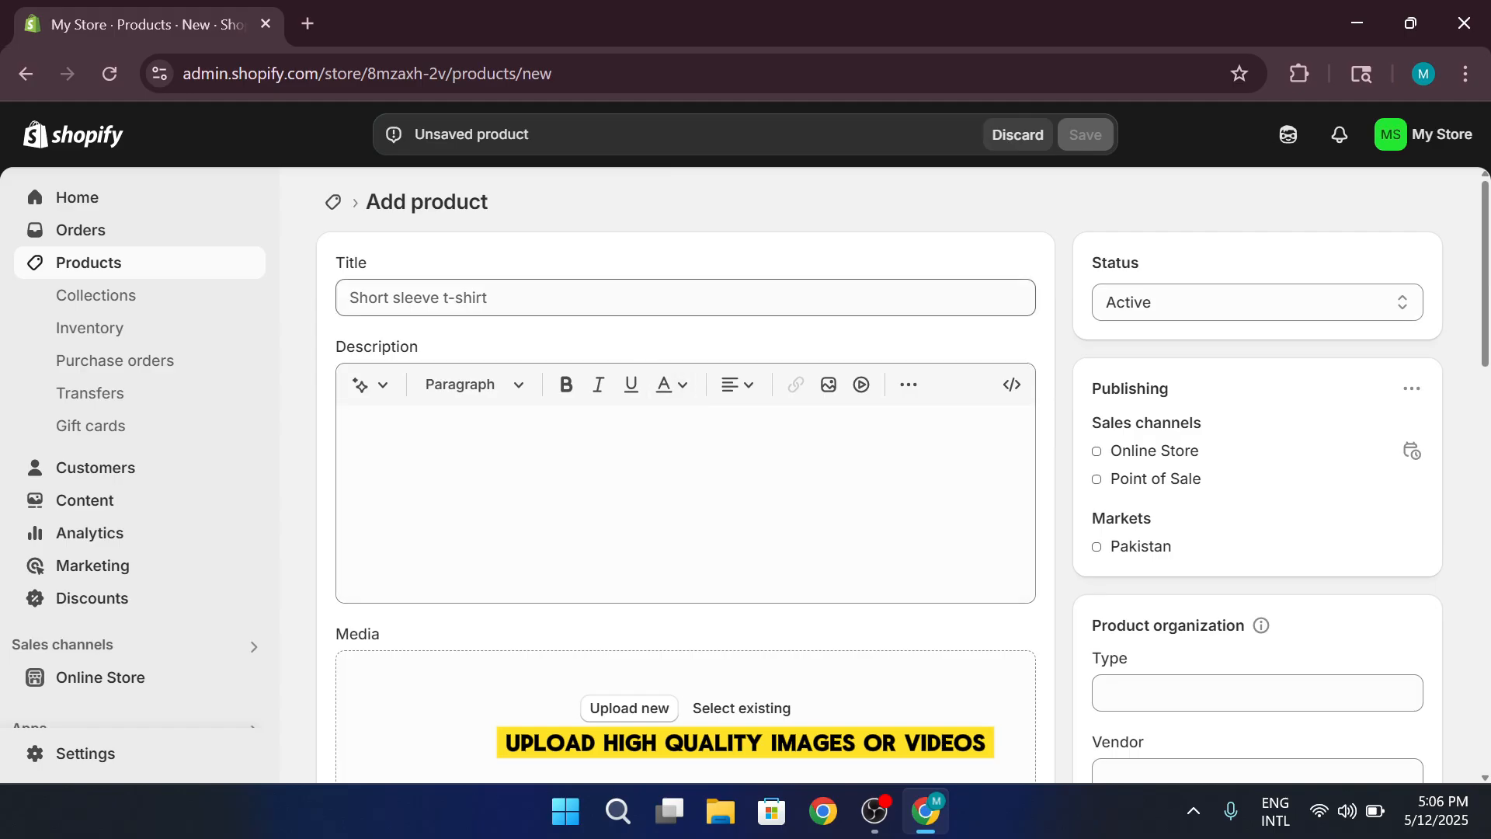
Examine the new product form's title, category, pricing, inventory, shipping, variants and search engine listing sections
{"action": "left_click", "coordinate": [603, 304]}
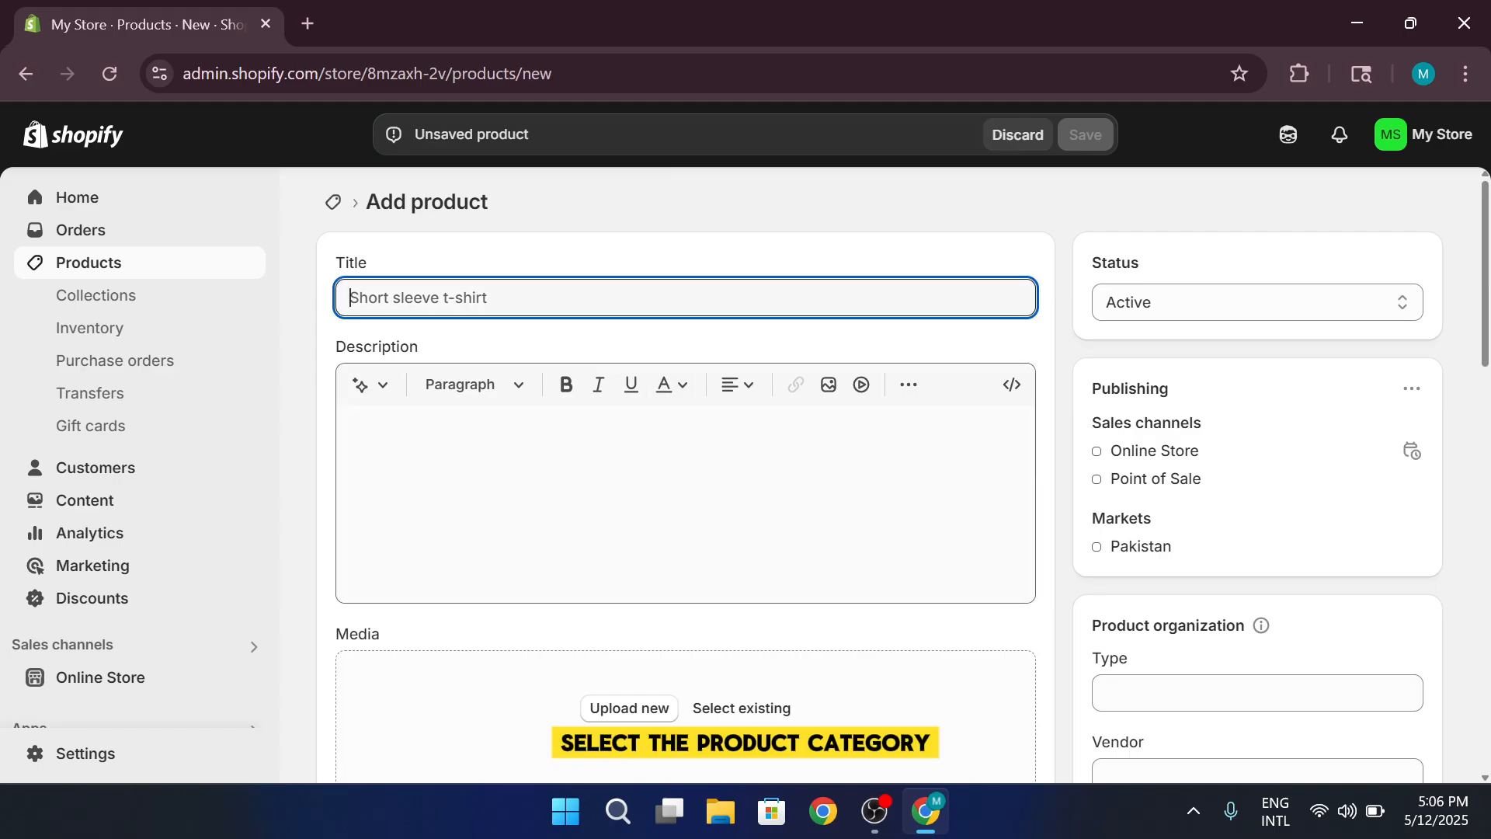
{"action": "scroll", "coordinate": [745, 436], "scroll_direction": "down", "scroll_amount": 6}
{"action": "scroll", "coordinate": [745, 436], "scroll_direction": "up", "scroll_amount": 2}
{"action": "scroll", "coordinate": [781, 460], "scroll_direction": "down", "scroll_amount": 3}
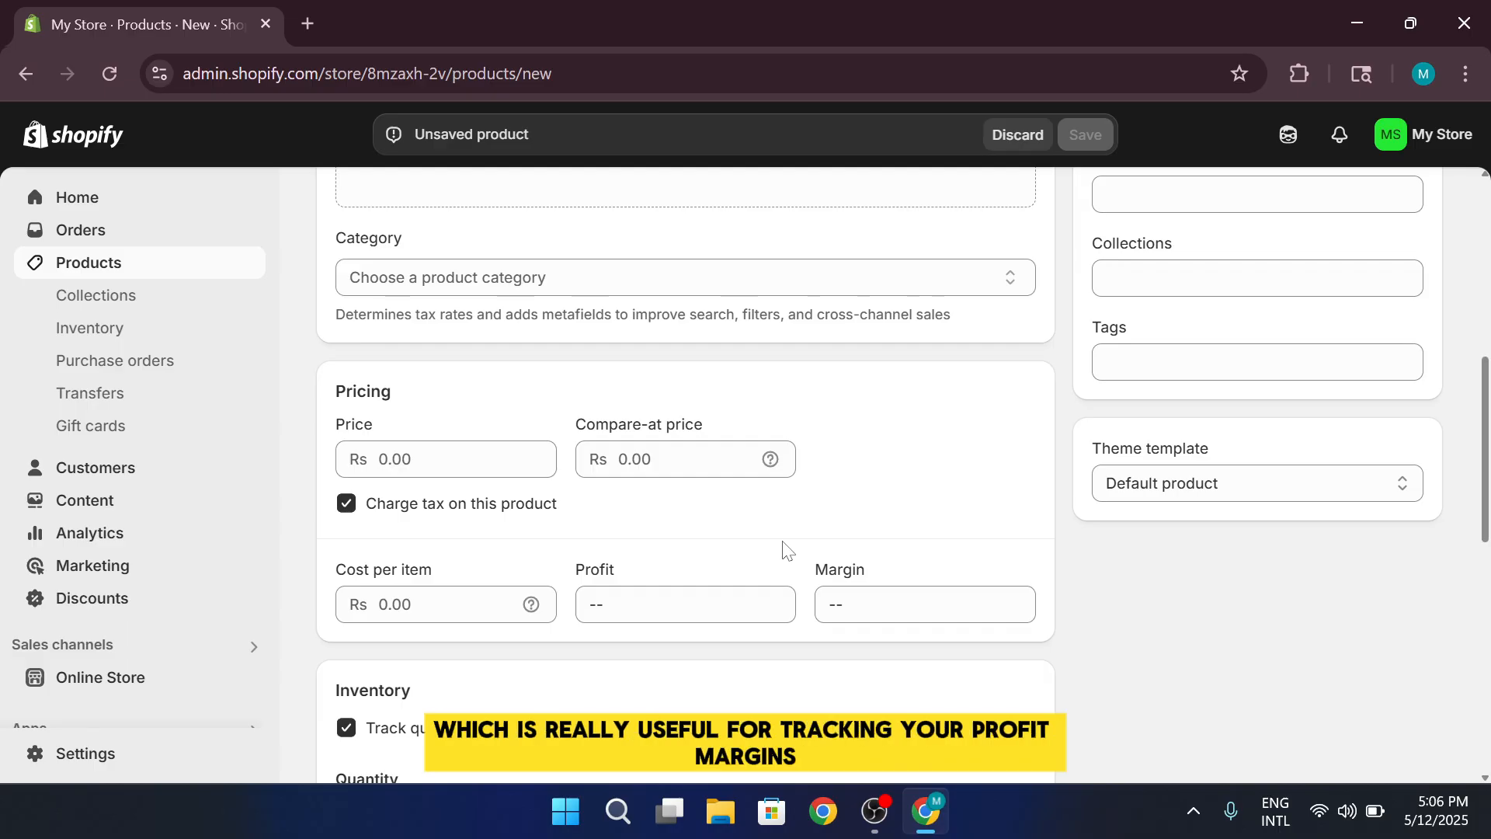
{"action": "scroll", "coordinate": [1135, 553], "scroll_direction": "down", "scroll_amount": 3}
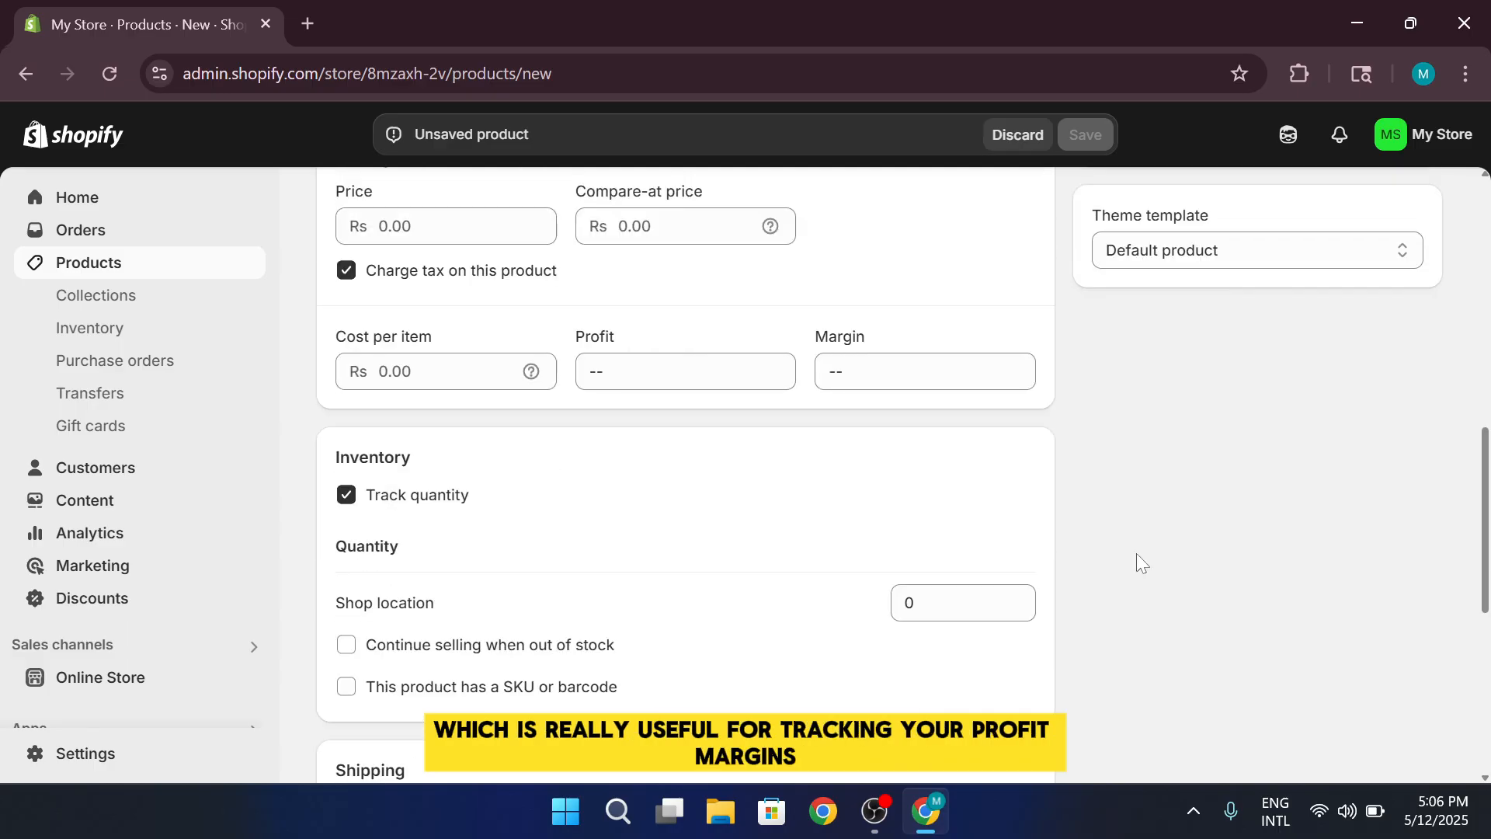
{"action": "scroll", "coordinate": [1135, 554], "scroll_direction": "down", "scroll_amount": 2}
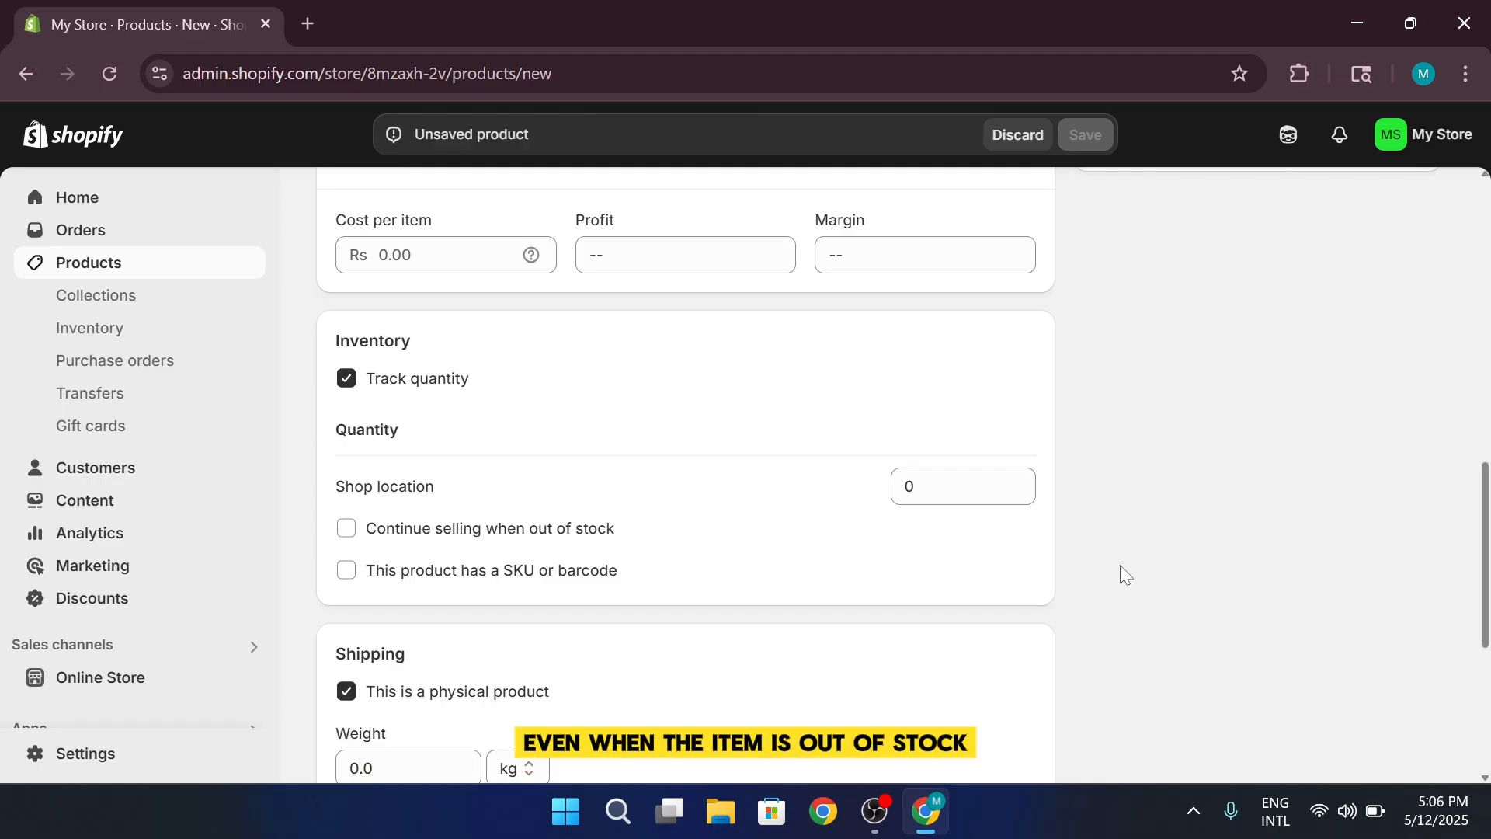
{"action": "scroll", "coordinate": [1120, 575], "scroll_direction": "down", "scroll_amount": 3}
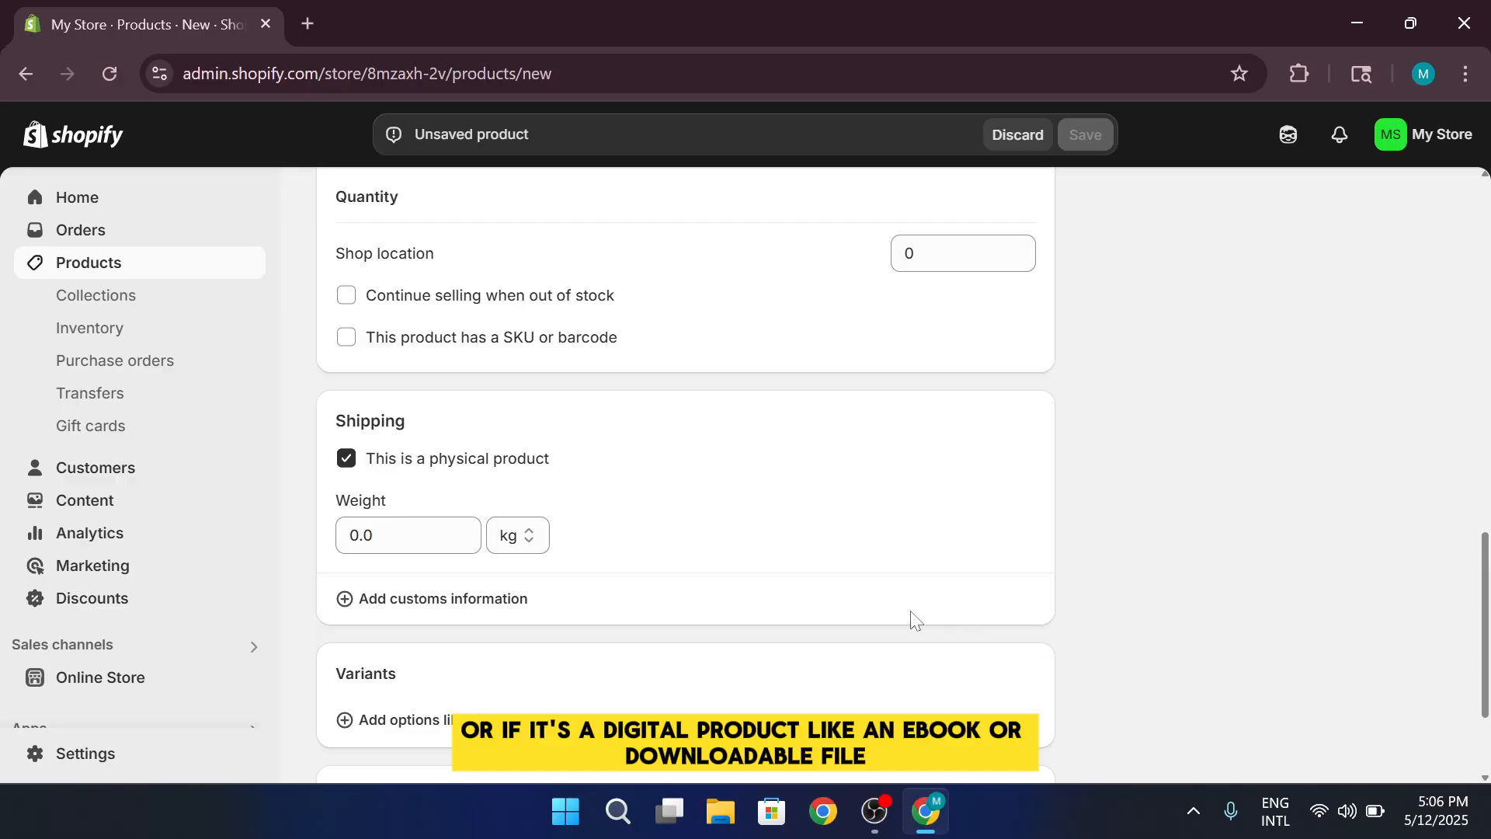
{"action": "scroll", "coordinate": [808, 598], "scroll_direction": "down", "scroll_amount": 2}
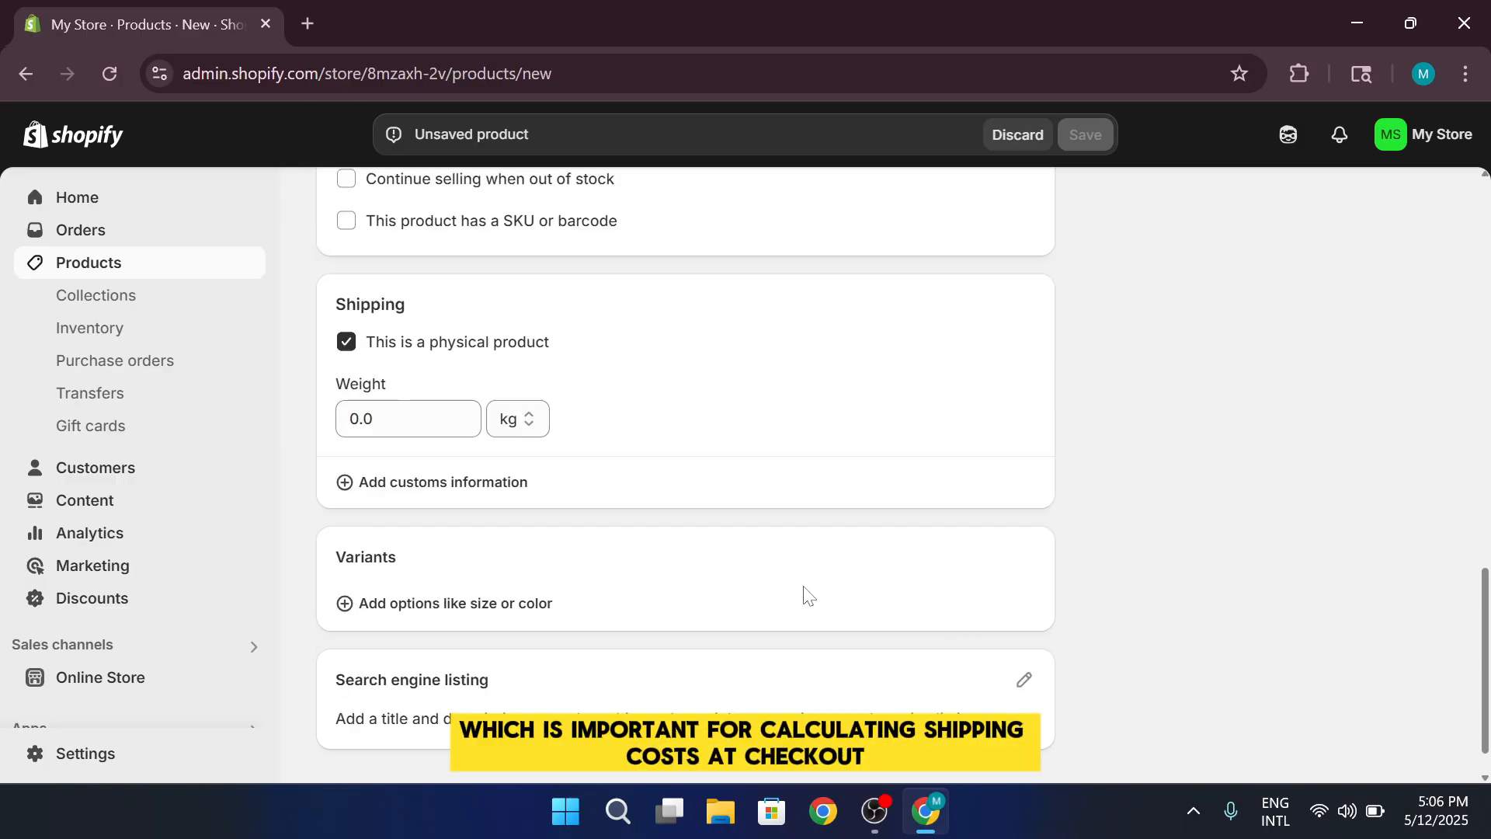
{"action": "scroll", "coordinate": [803, 594], "scroll_direction": "down", "scroll_amount": 1}
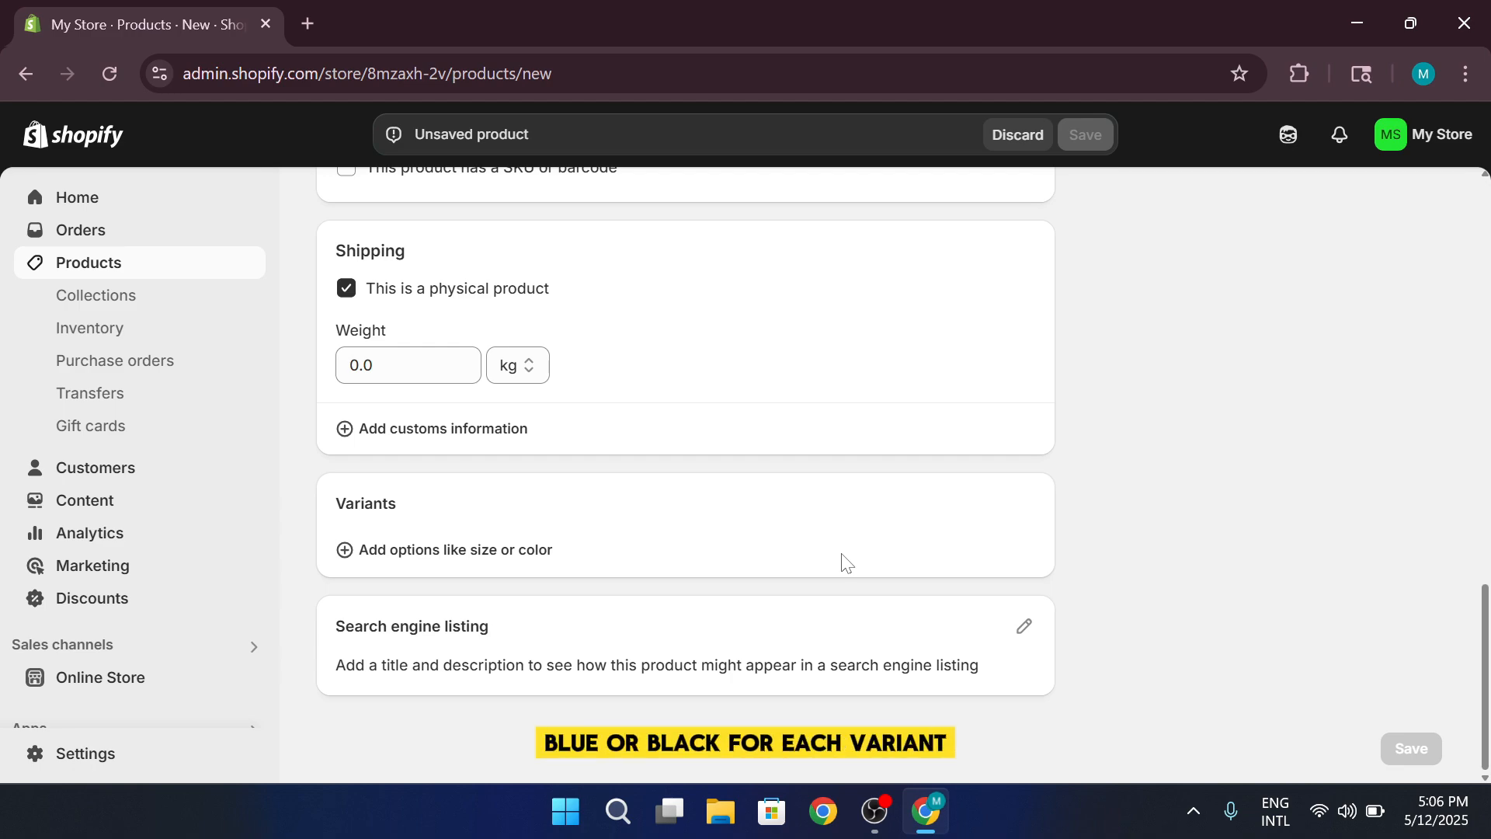
{"action": "scroll", "coordinate": [847, 559], "scroll_direction": "up", "scroll_amount": 3}
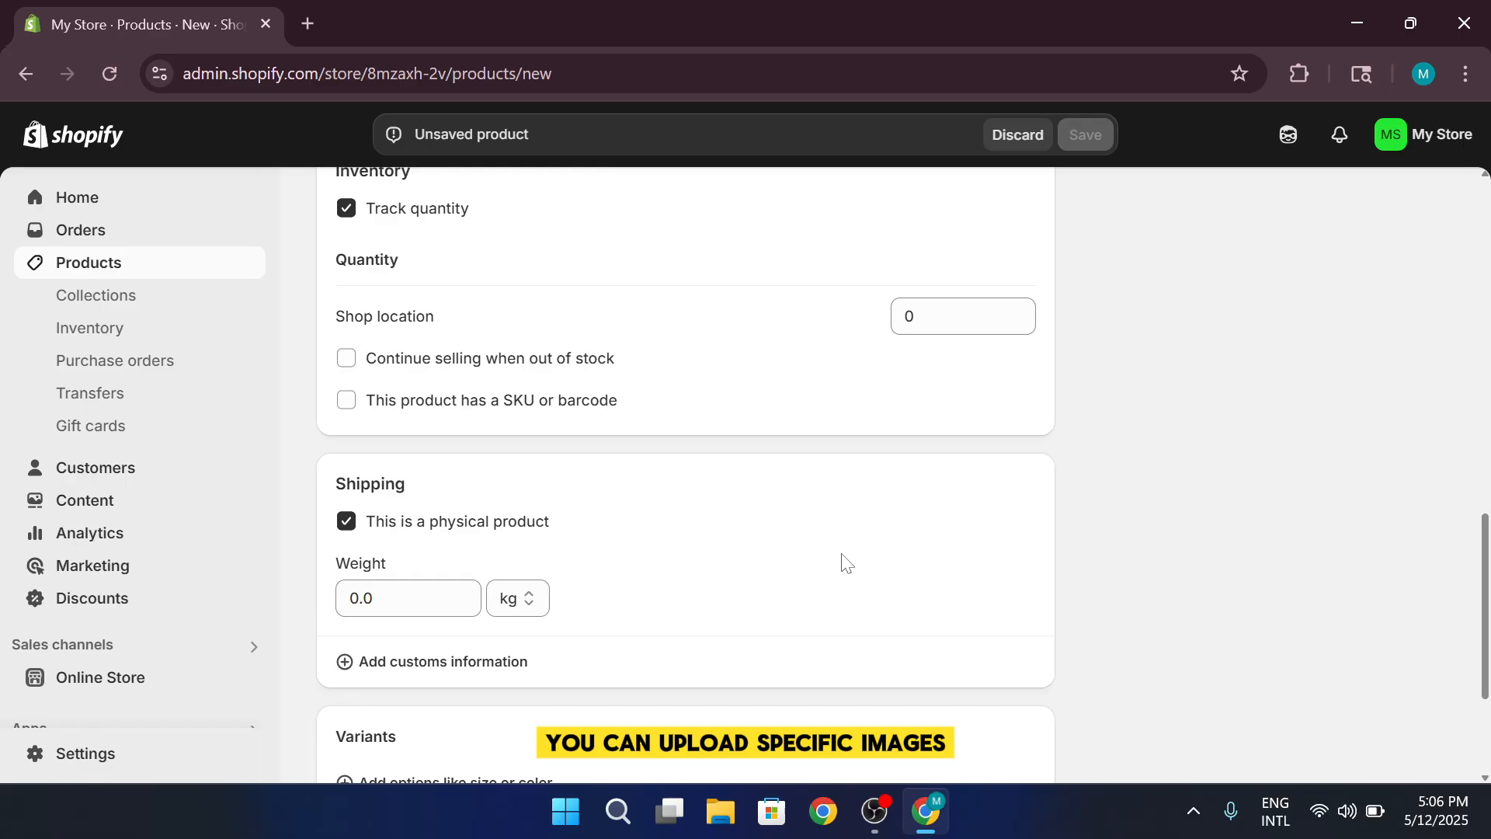
{"action": "scroll", "coordinate": [847, 561], "scroll_direction": "up", "scroll_amount": 5}
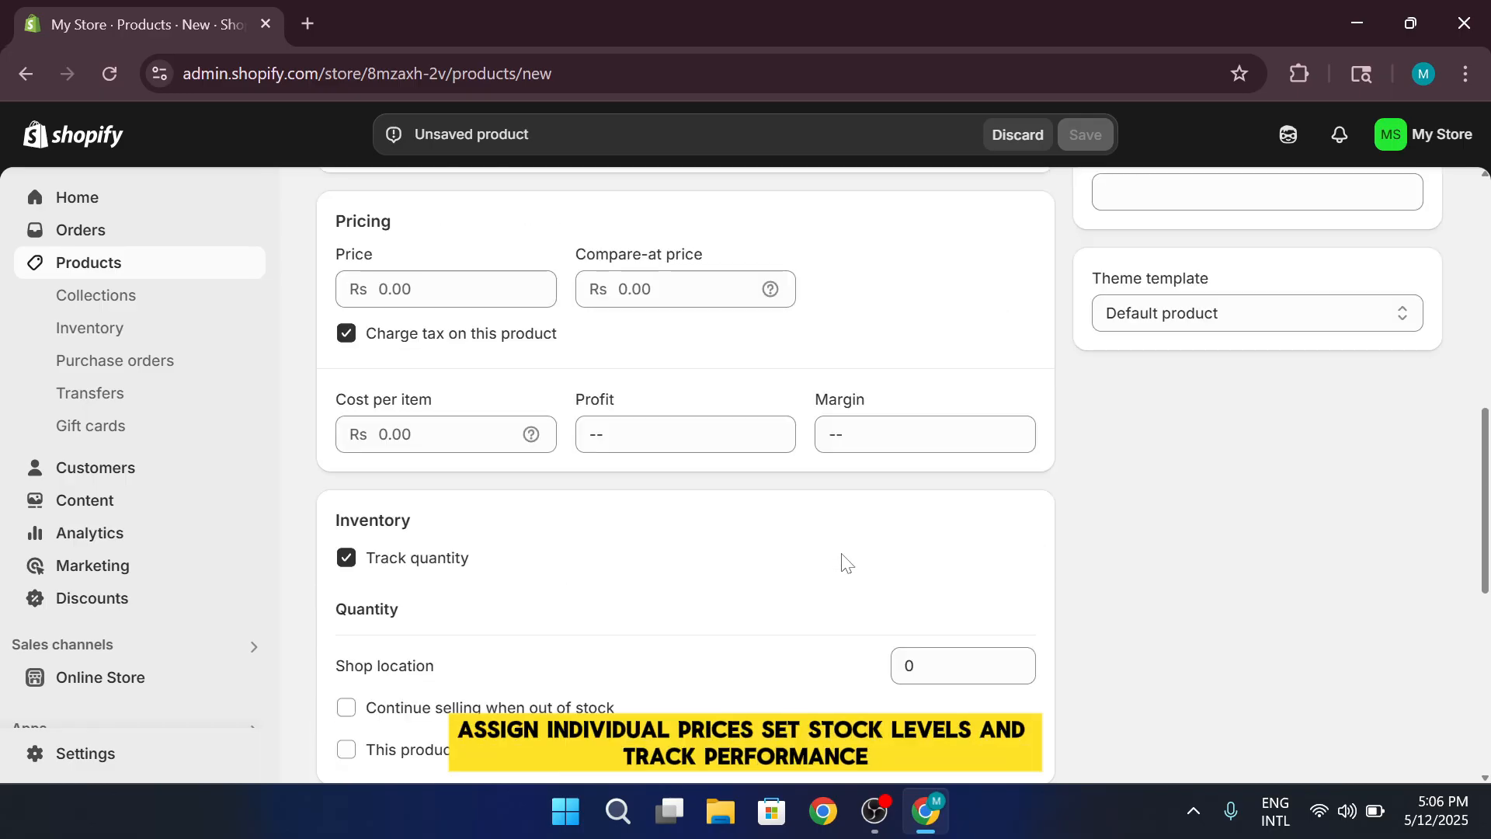
{"action": "scroll", "coordinate": [847, 561], "scroll_direction": "up", "scroll_amount": 5}
{"action": "scroll", "coordinate": [846, 561], "scroll_direction": "up", "scroll_amount": 5}
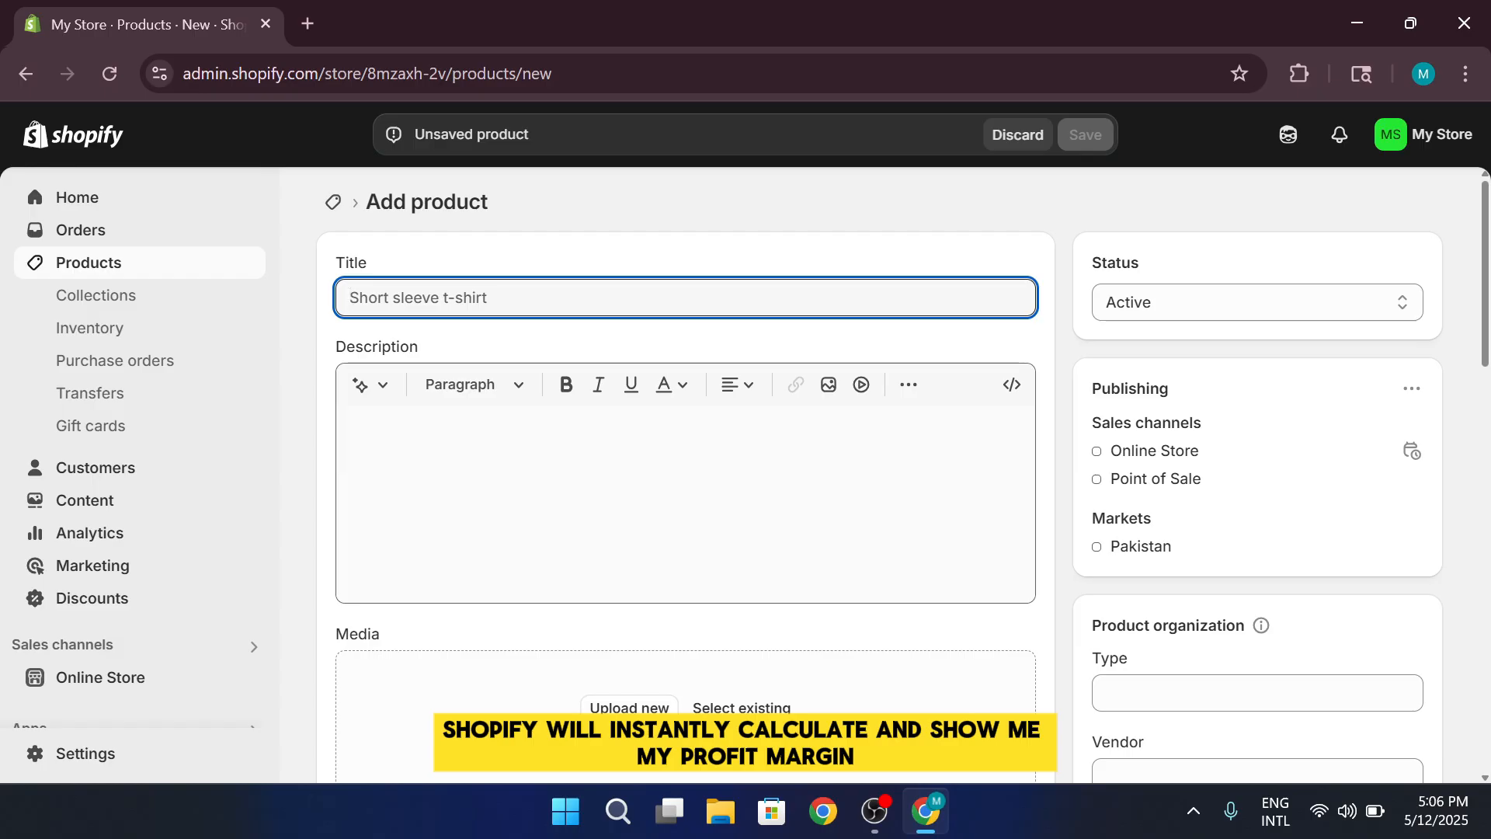
Return to the product list, view the dialog for importing products by CSV, and close it
{"action": "left_click", "coordinate": [19, 78]}
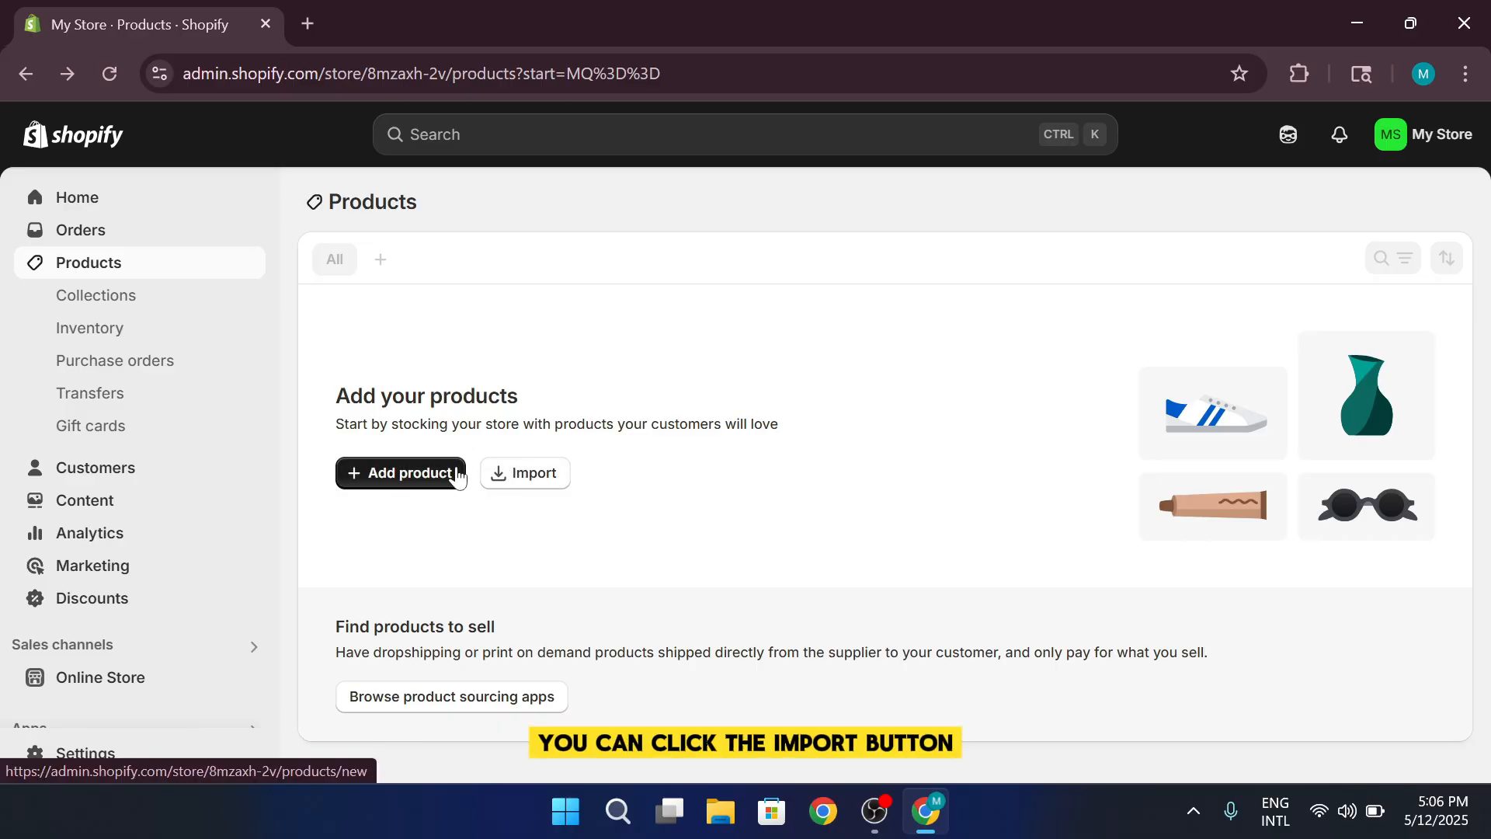
{"action": "left_click", "coordinate": [500, 472]}
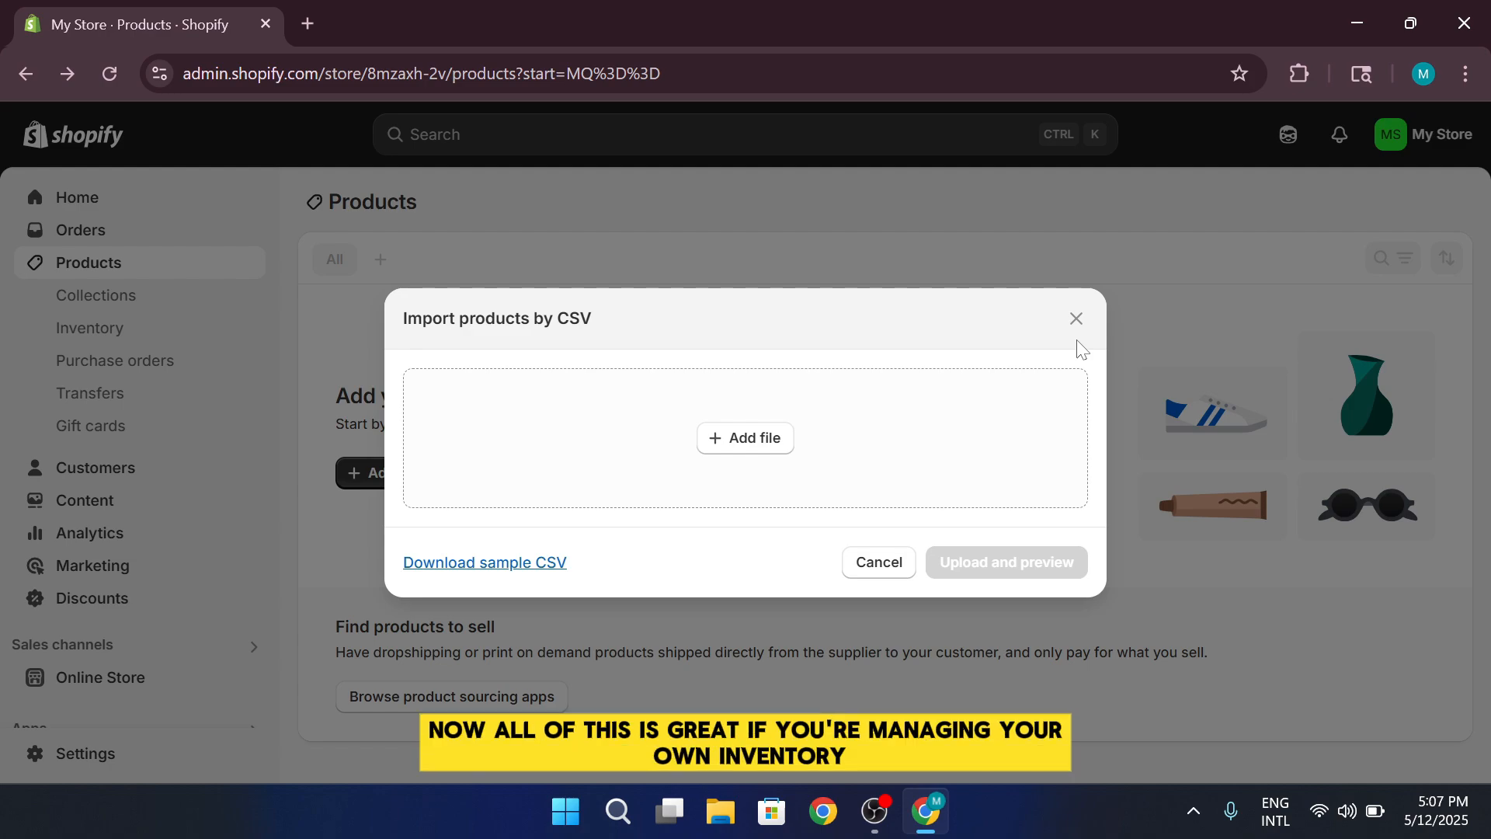
{"action": "left_click", "coordinate": [1076, 319]}
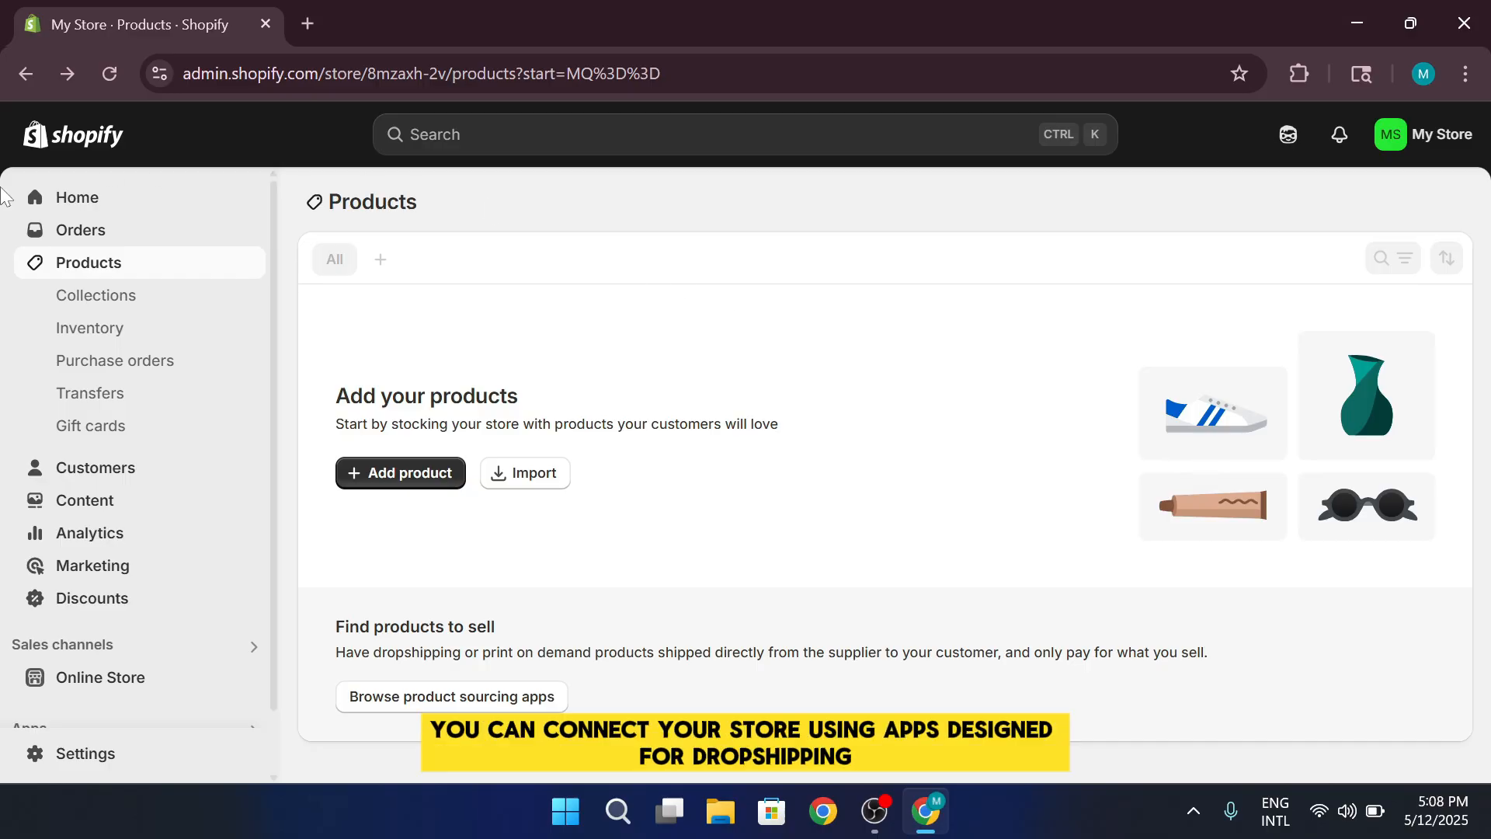
Return to the store's home page and open the Shopify App Store from the recommended apps dialog
{"action": "left_click", "coordinate": [124, 200]}
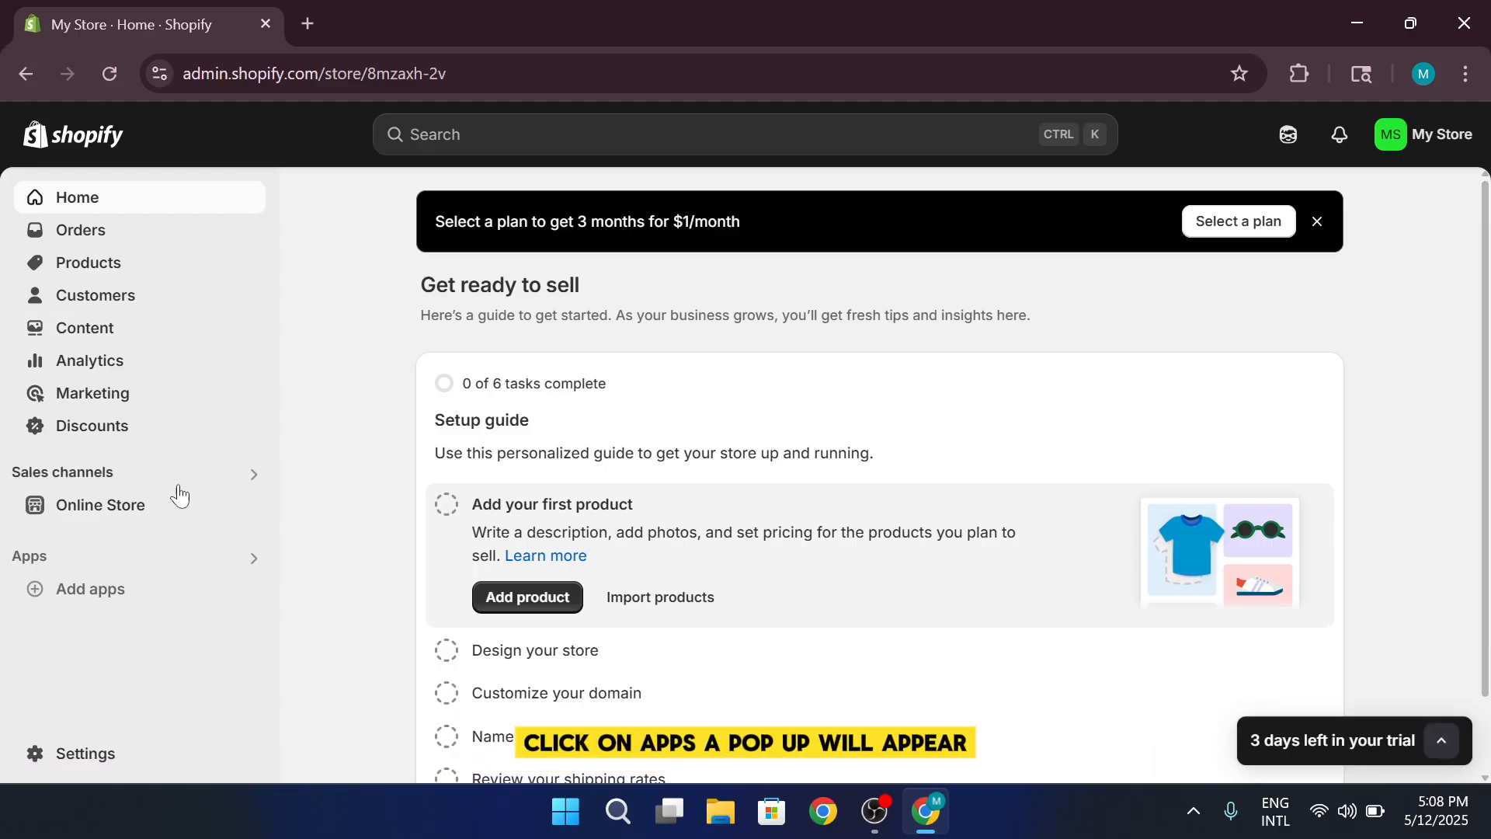
{"action": "left_click", "coordinate": [196, 588]}
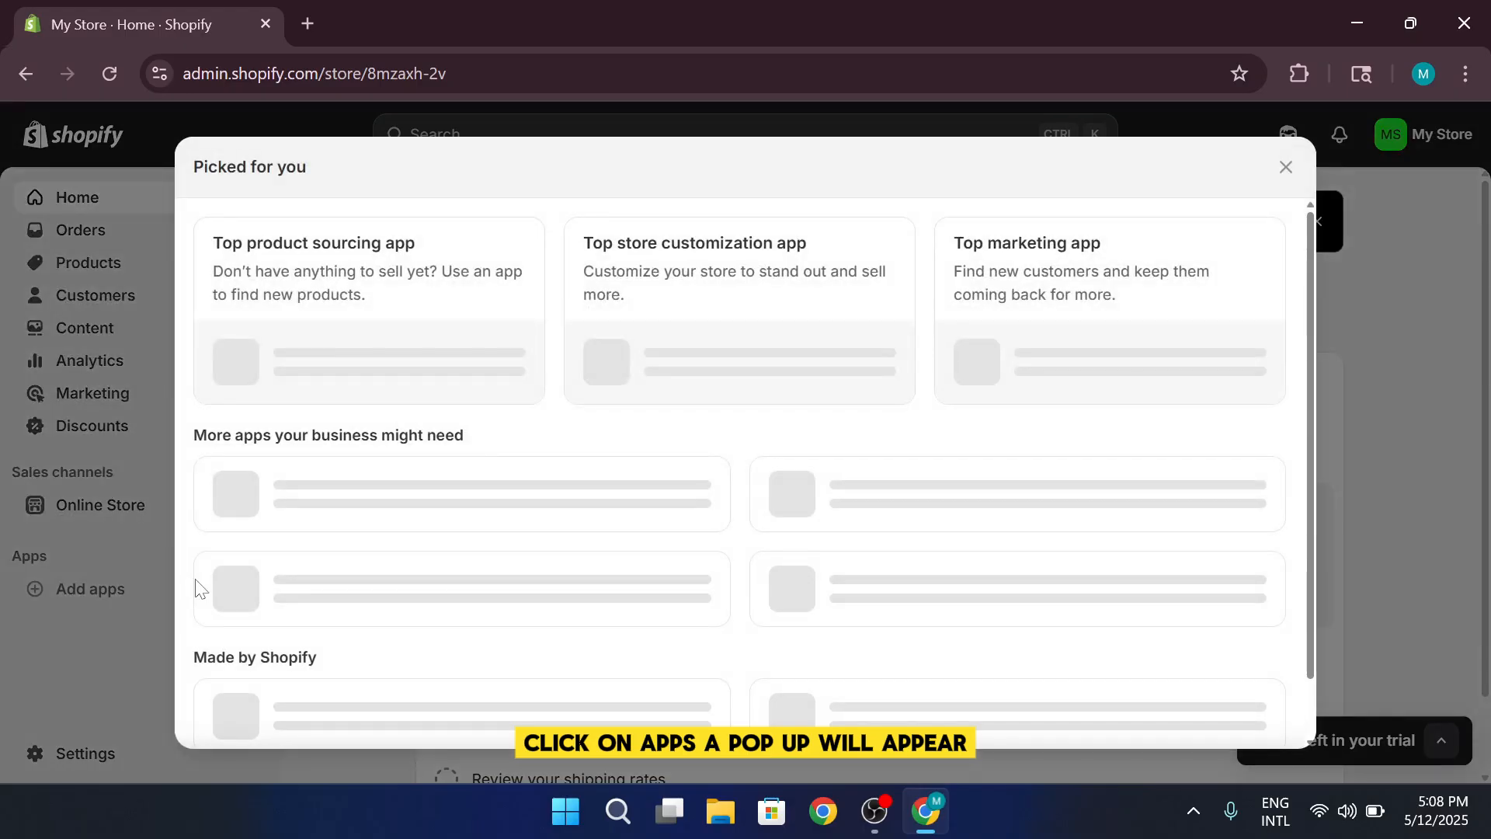
{"action": "scroll", "coordinate": [595, 565], "scroll_direction": "down", "scroll_amount": 3}
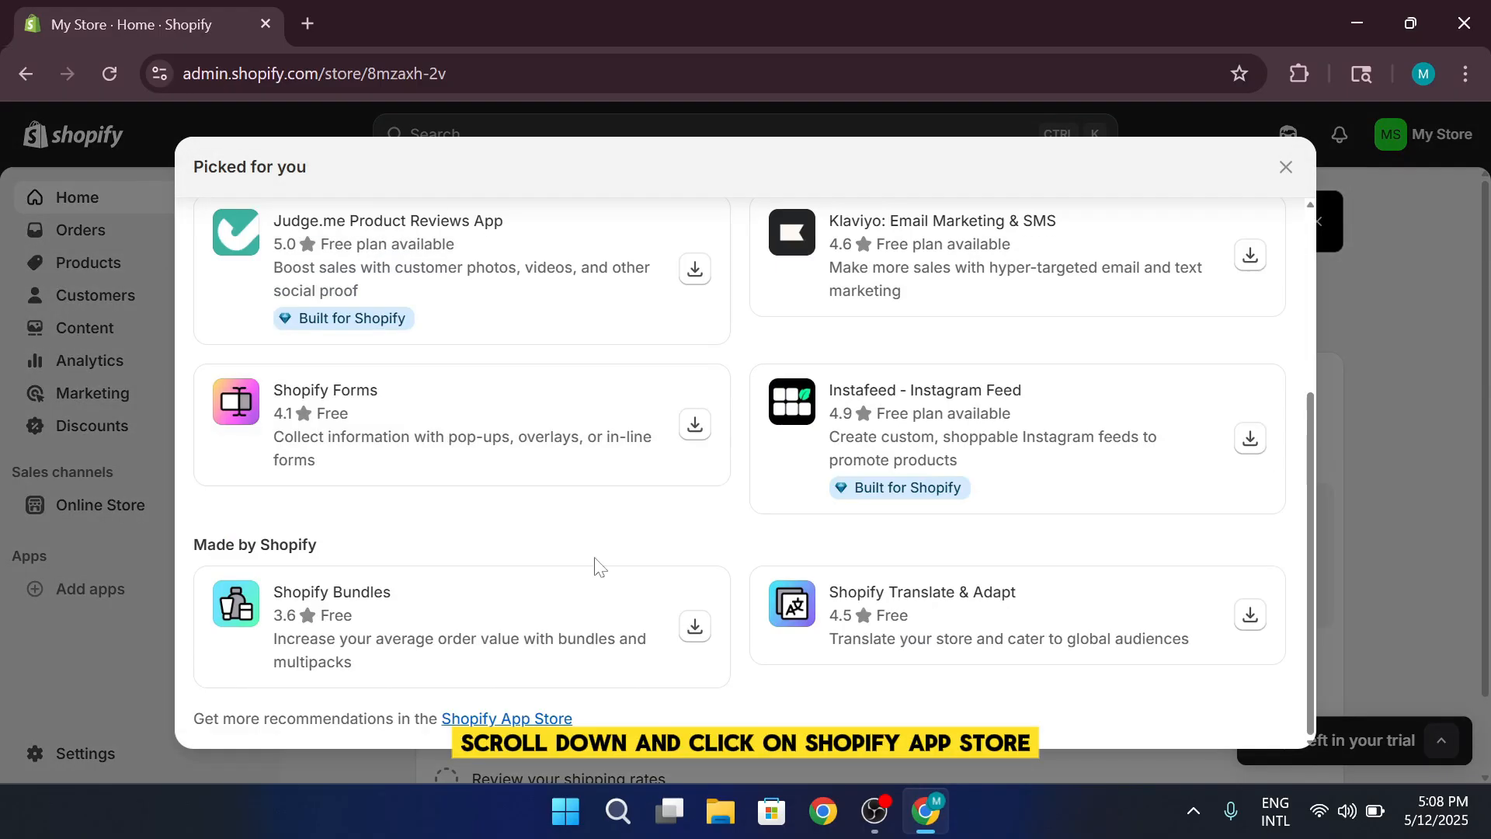
{"action": "left_click", "coordinate": [503, 717]}
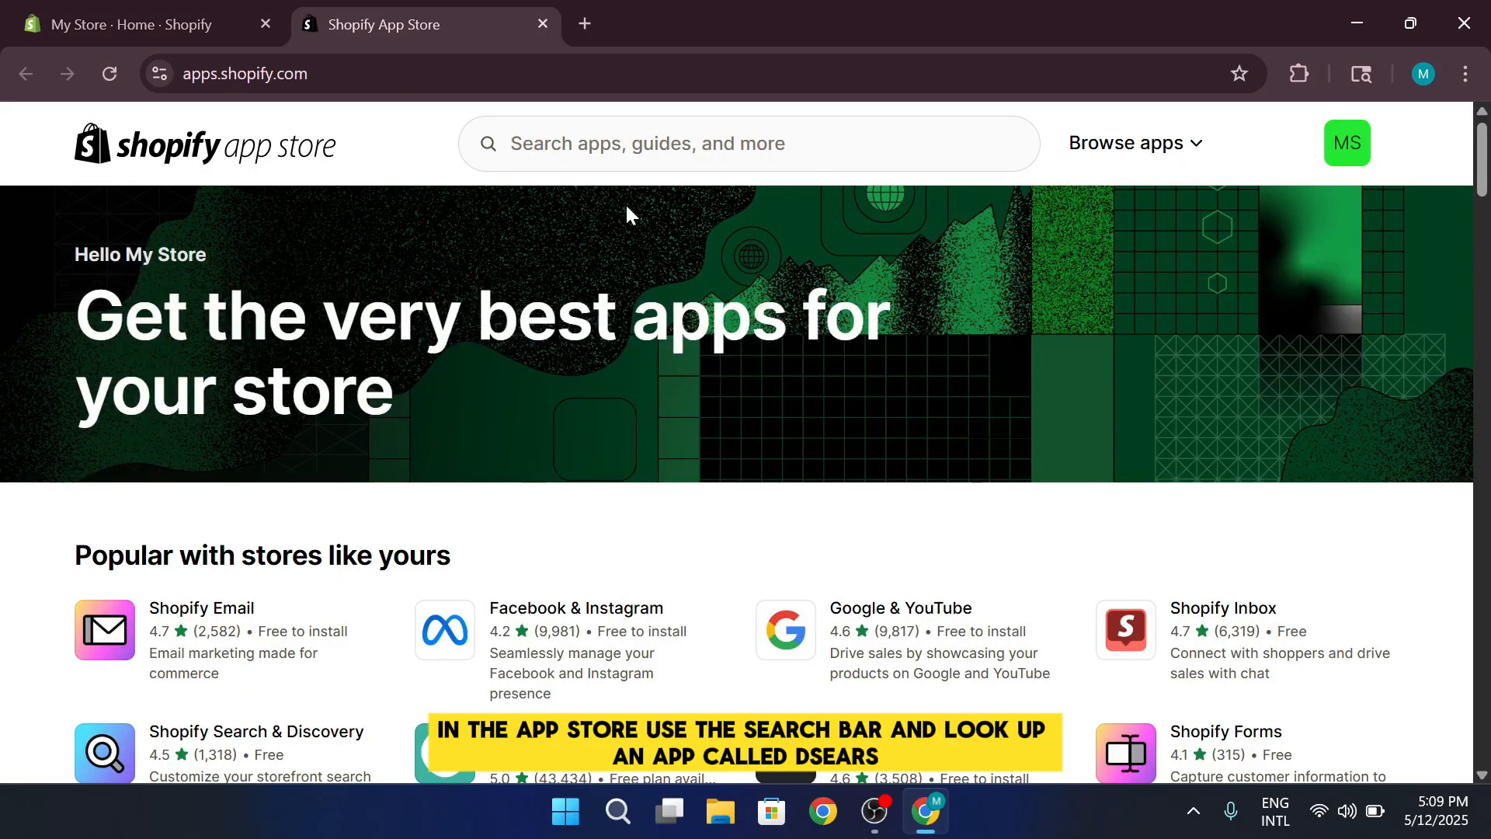
Search the app store for "dser" and open the DSers-AliExpress Dropshipping listing
{"action": "left_click", "coordinate": [625, 144]}
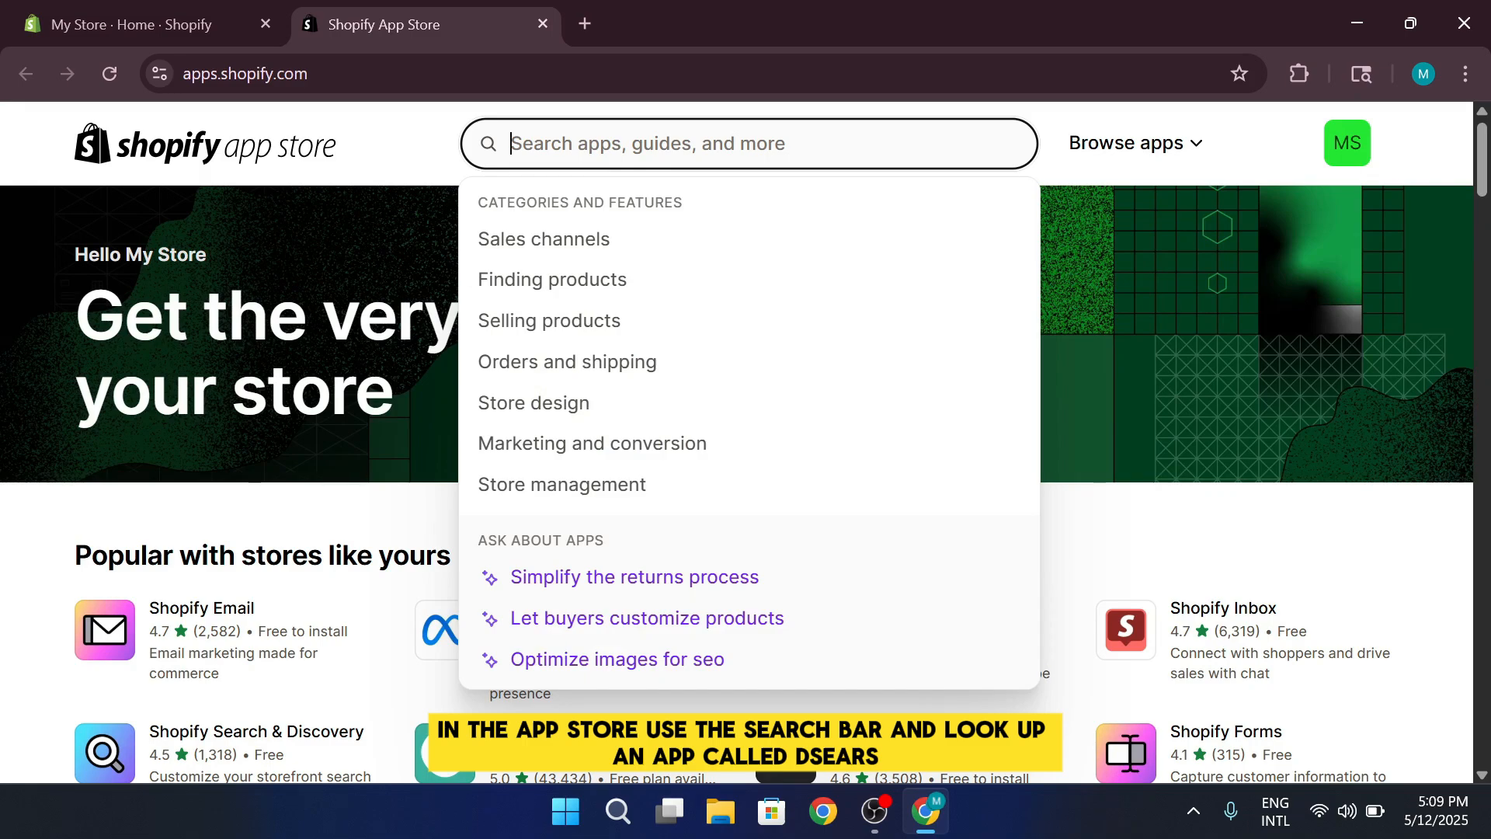
{"action": "type", "text": "dser"}
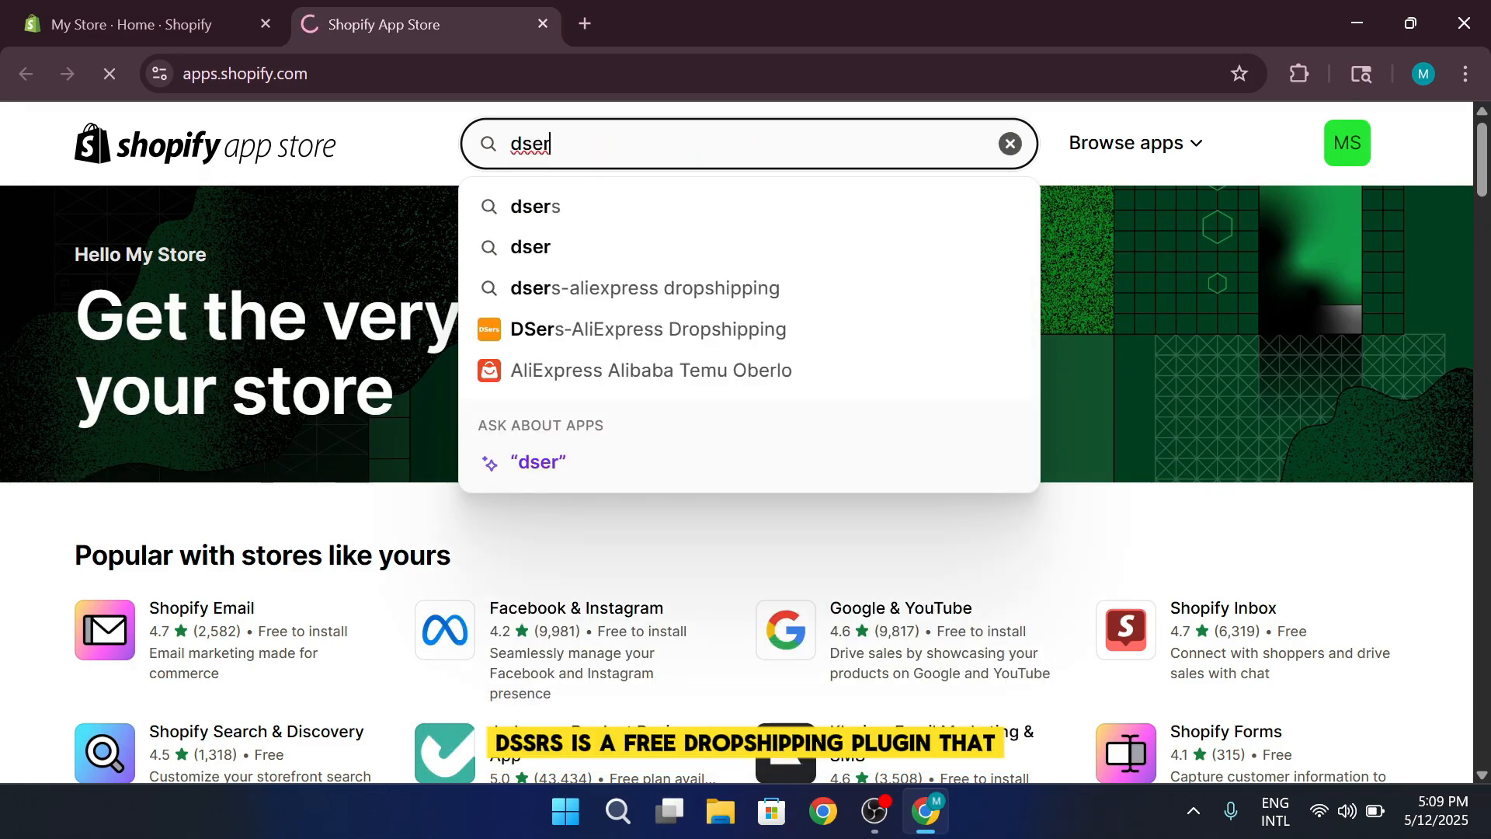
{"action": "key", "text": "Return"}
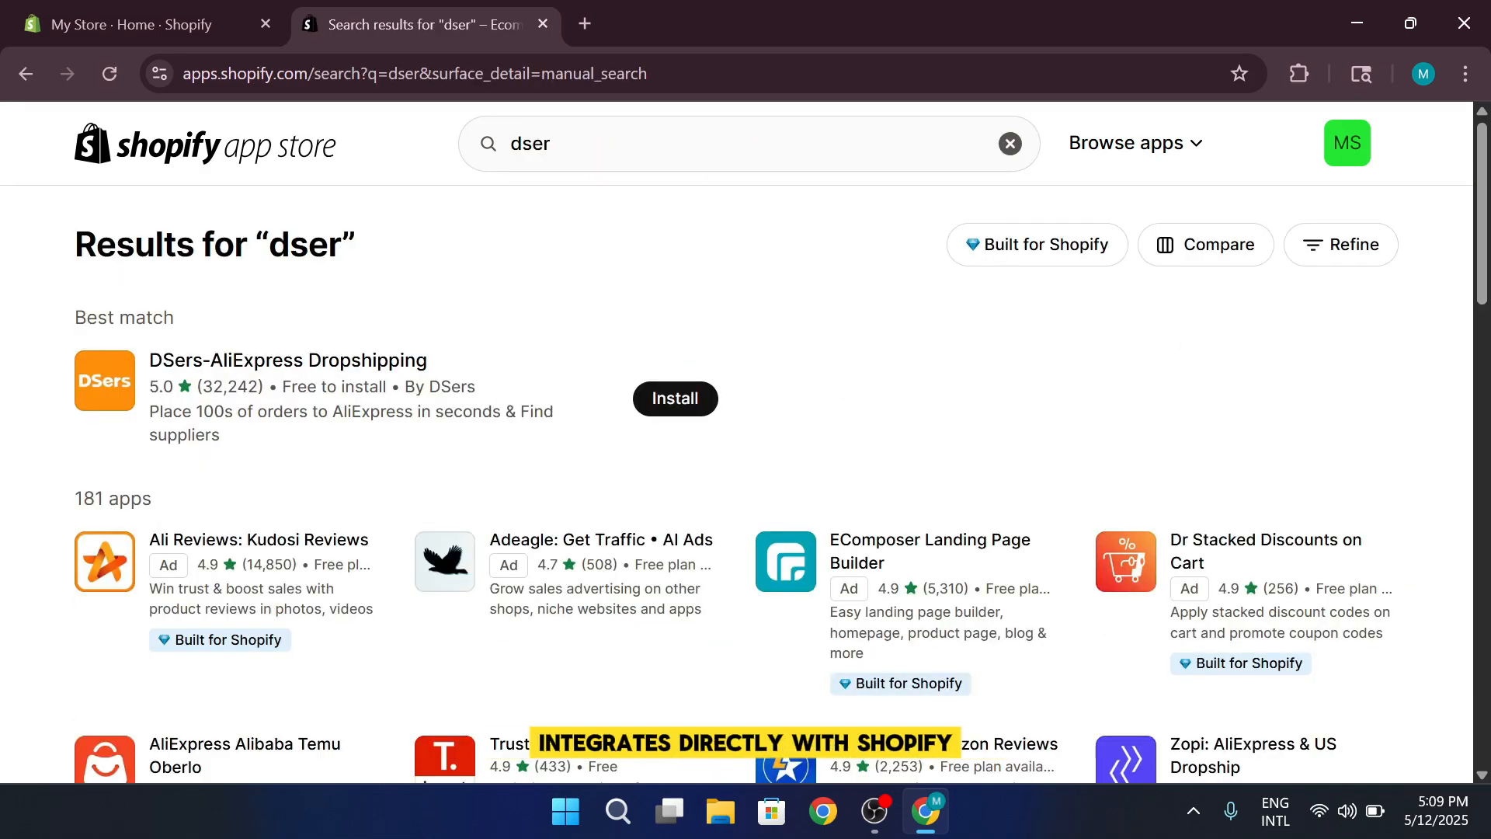
{"action": "left_click", "coordinate": [295, 422]}
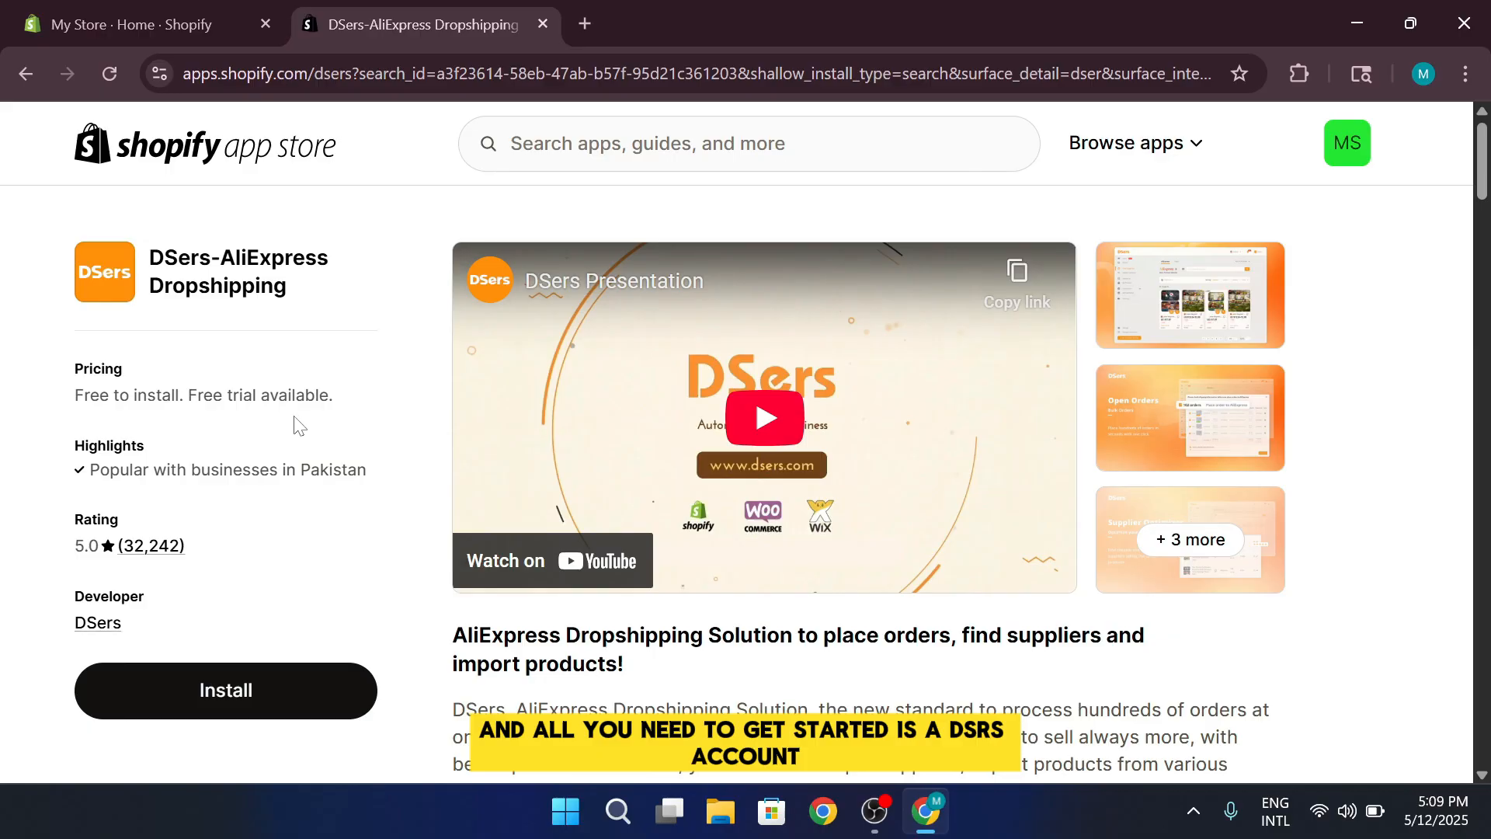
Install the DSers-AliExpress Dropshipping app with the requested store access and view its account registration options
{"action": "left_click", "coordinate": [286, 699]}
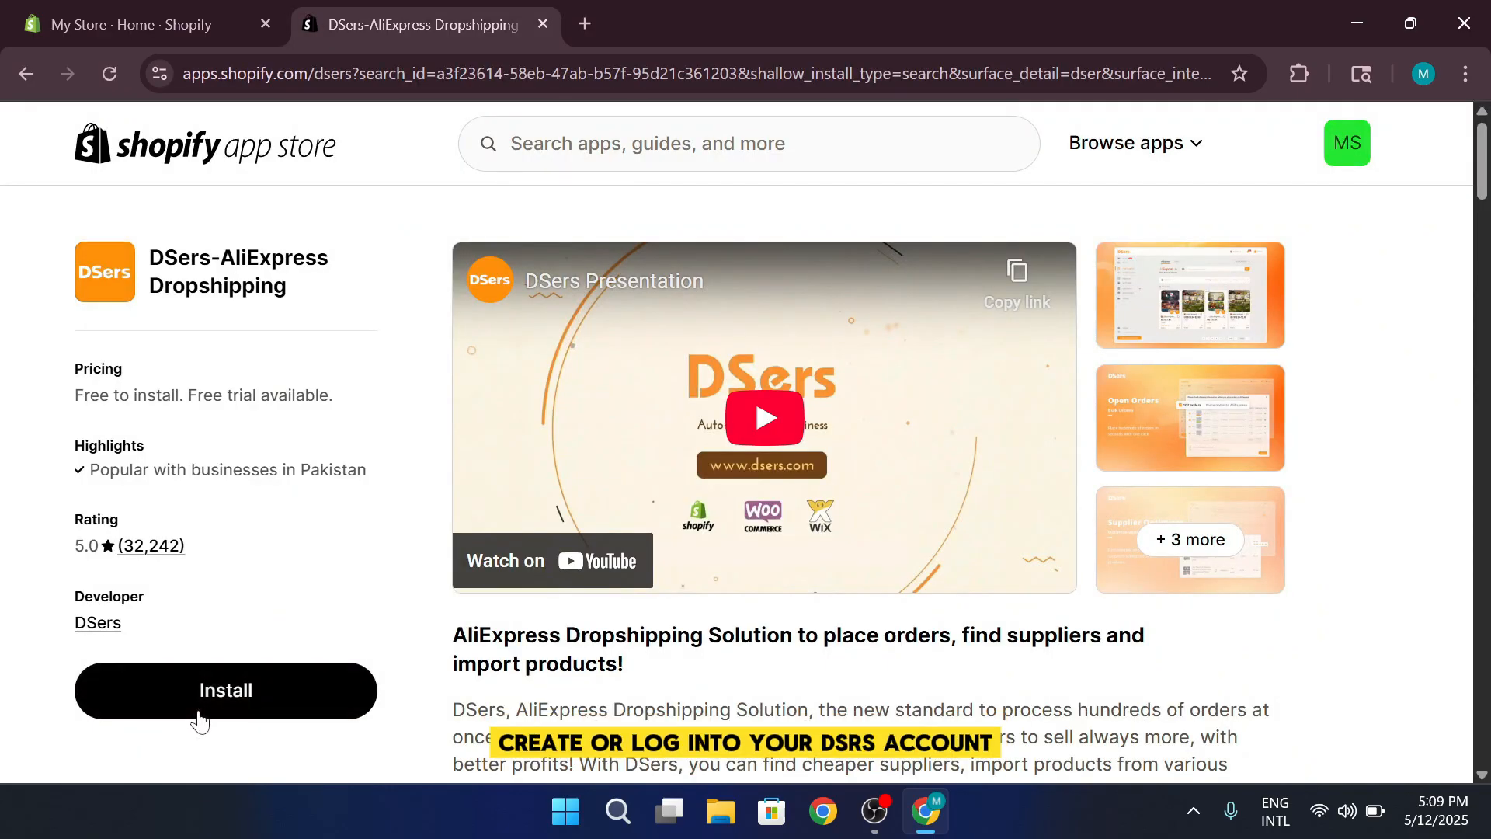
{"action": "left_click", "coordinate": [200, 719]}
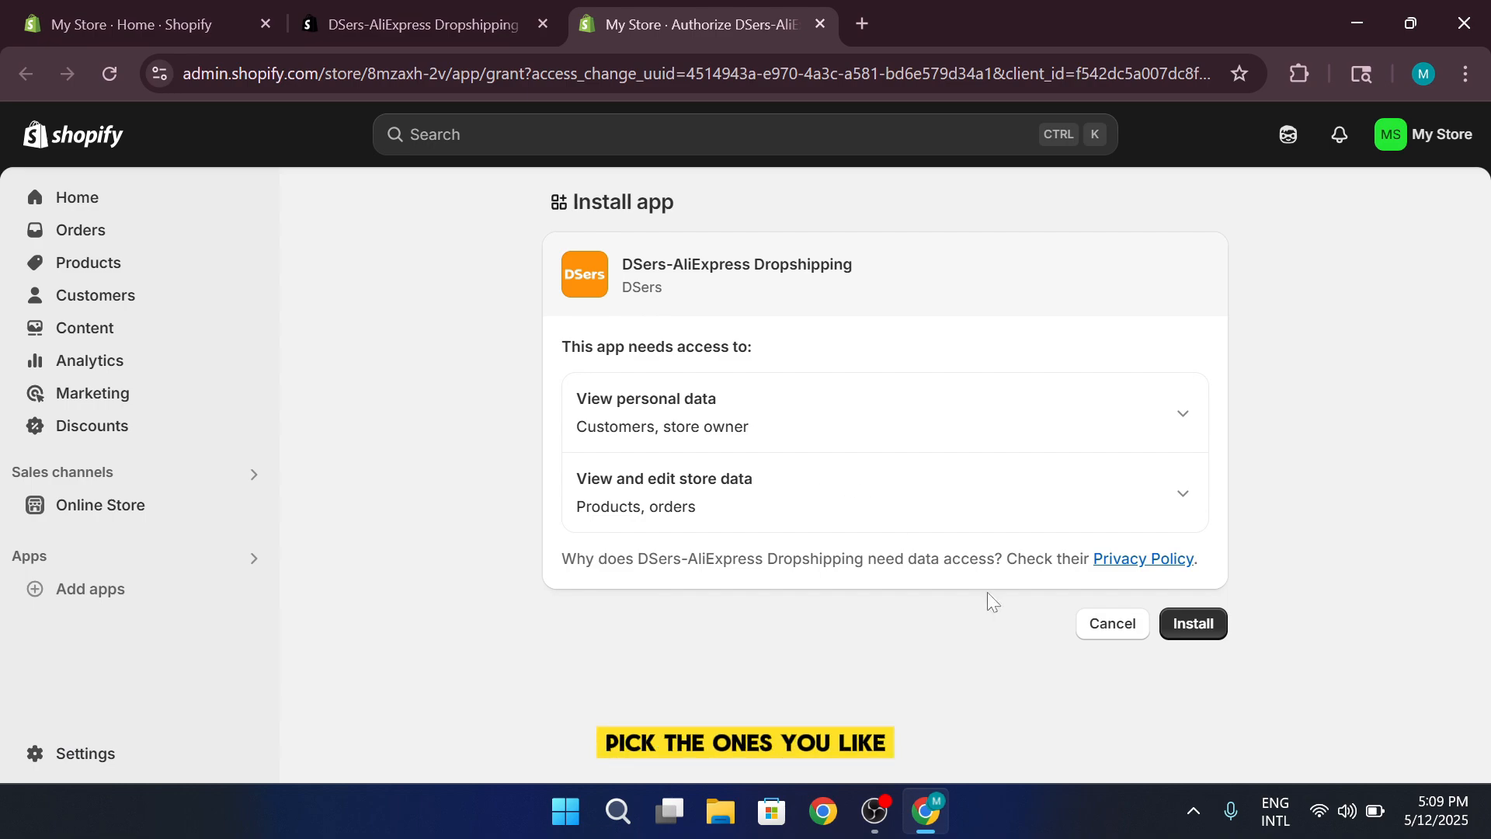
{"action": "left_click", "coordinate": [1224, 635]}
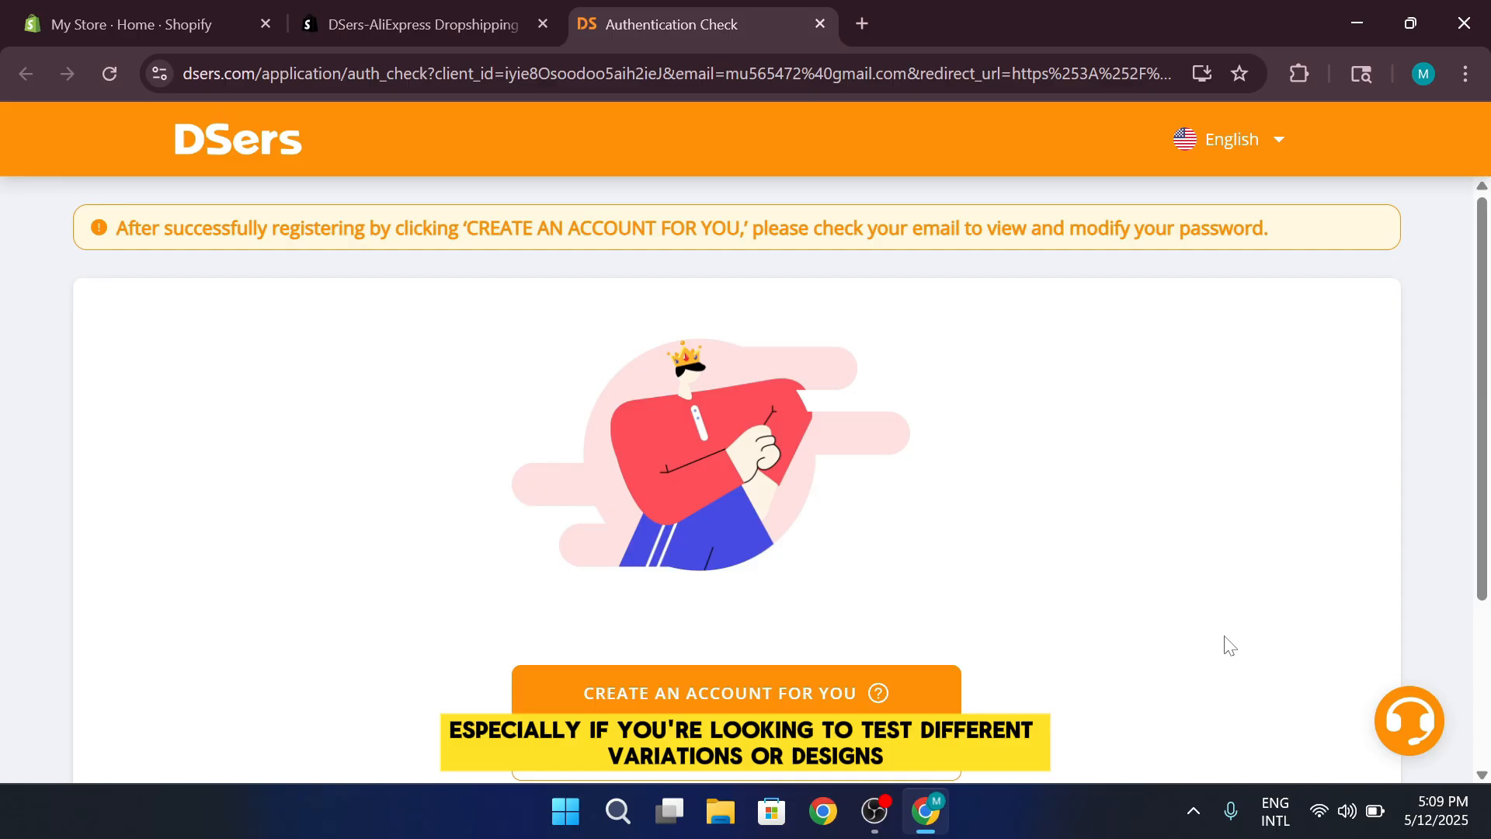
{"action": "scroll", "coordinate": [1227, 647], "scroll_direction": "down", "scroll_amount": 1}
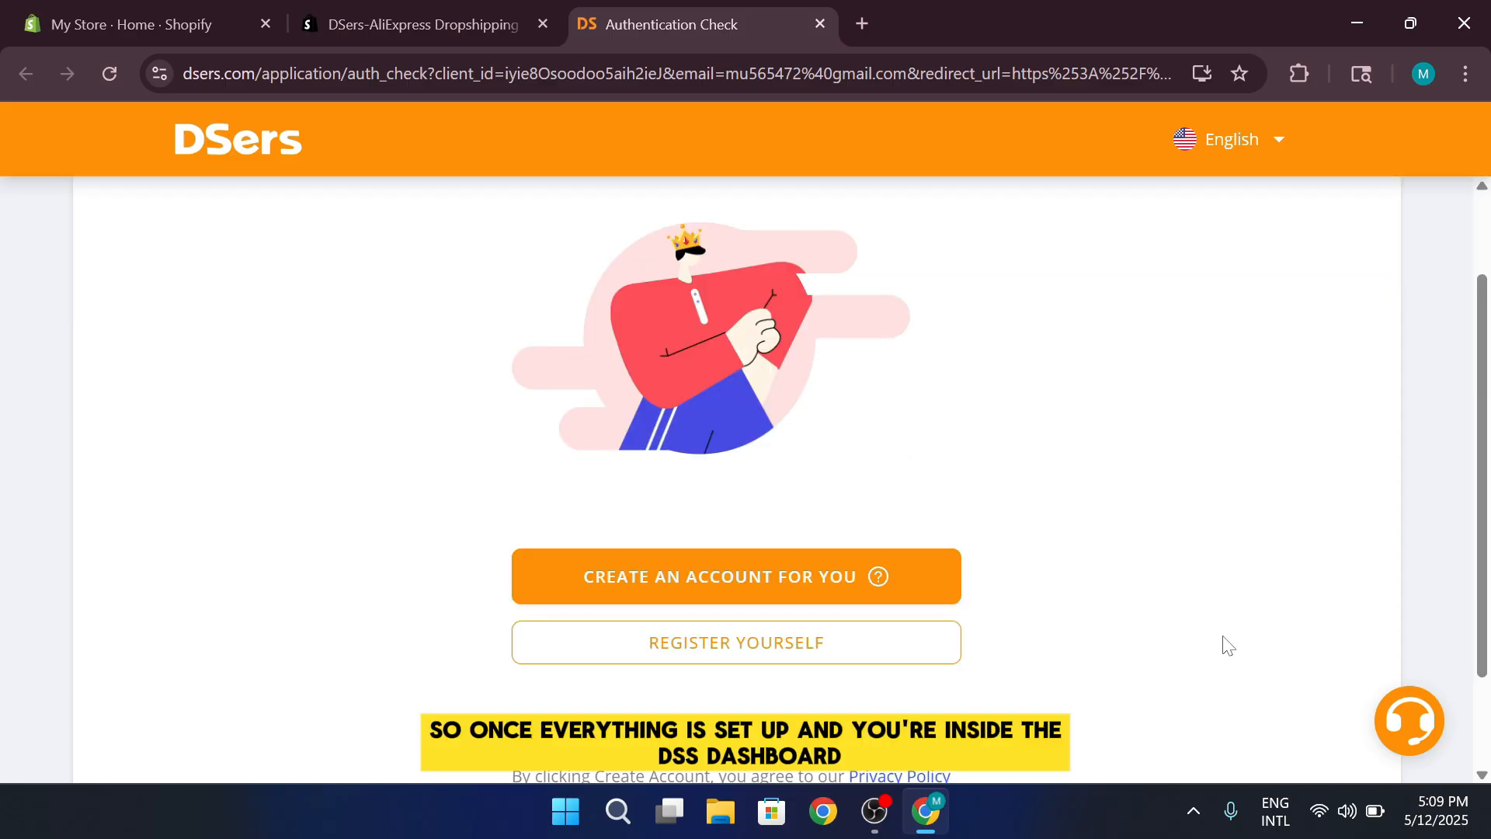
{"action": "scroll", "coordinate": [1228, 646], "scroll_direction": "down", "scroll_amount": 1}
{"action": "scroll", "coordinate": [1222, 644], "scroll_direction": "up", "scroll_amount": 1}
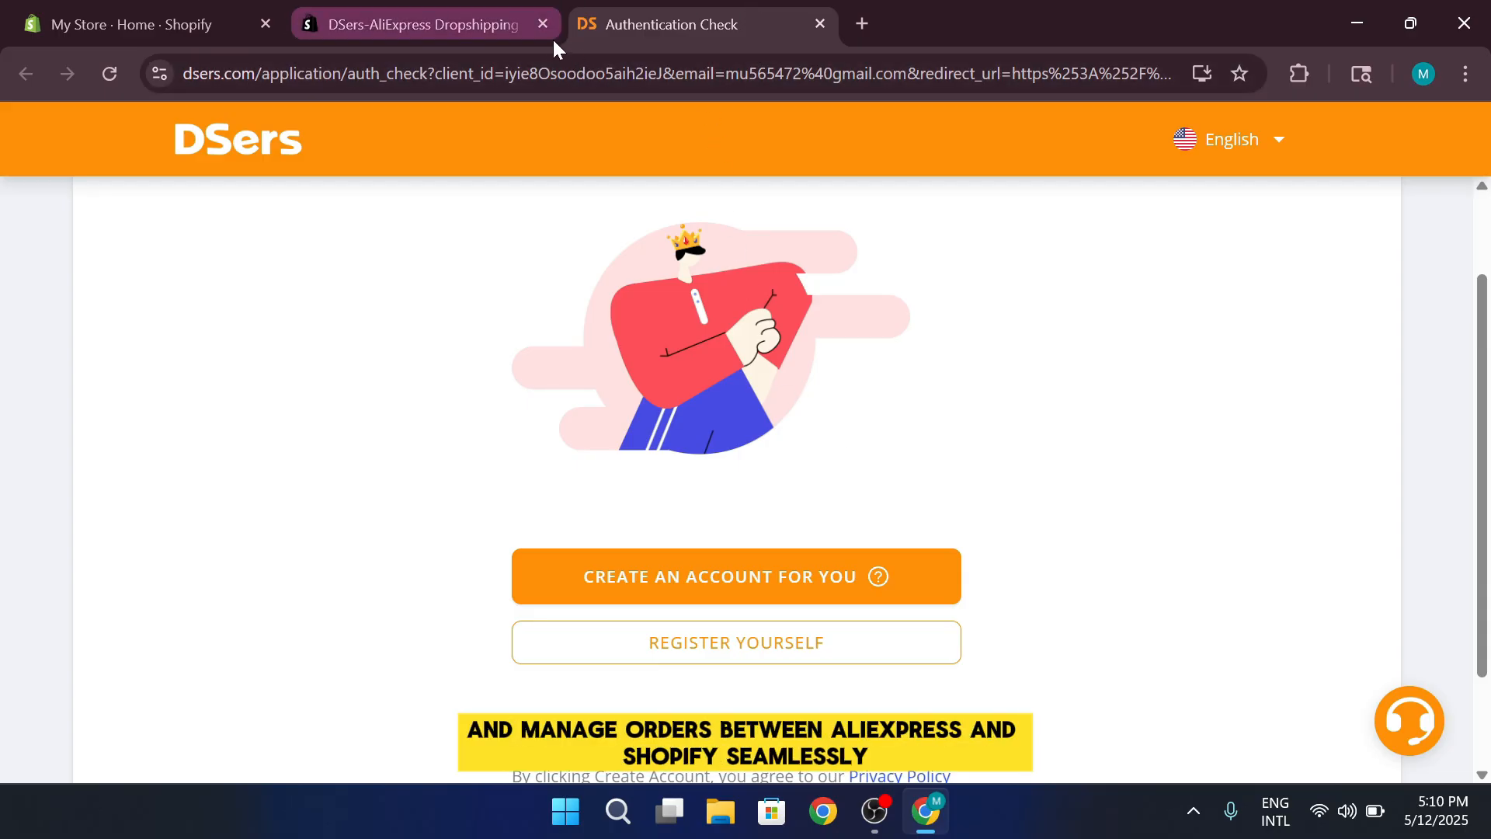
Close the DSers listing and authentication pages, and dismiss the recommended apps dialog in the store admin
{"action": "left_click", "coordinate": [532, 19]}
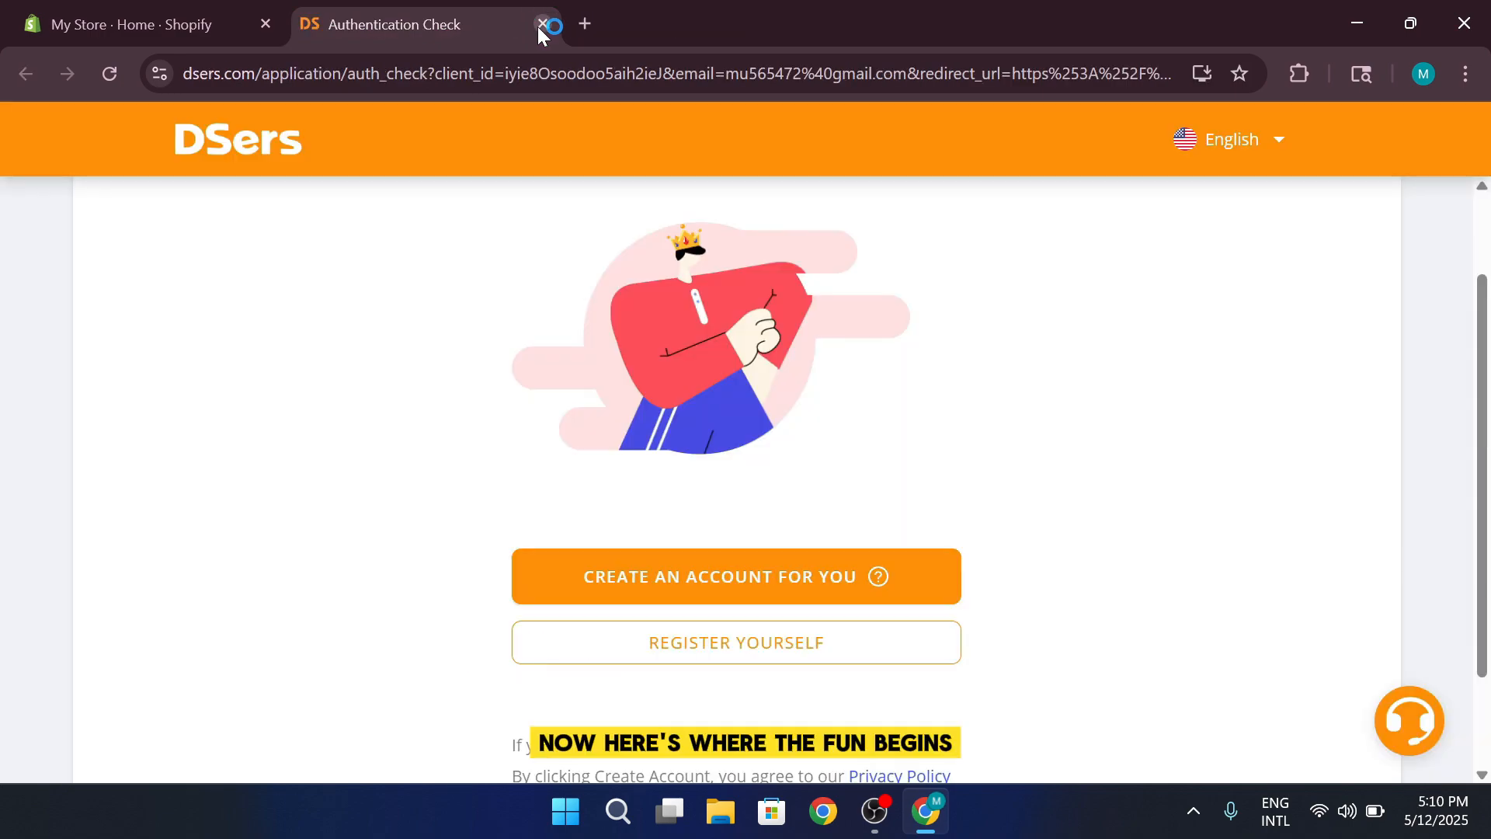
{"action": "left_click", "coordinate": [541, 25]}
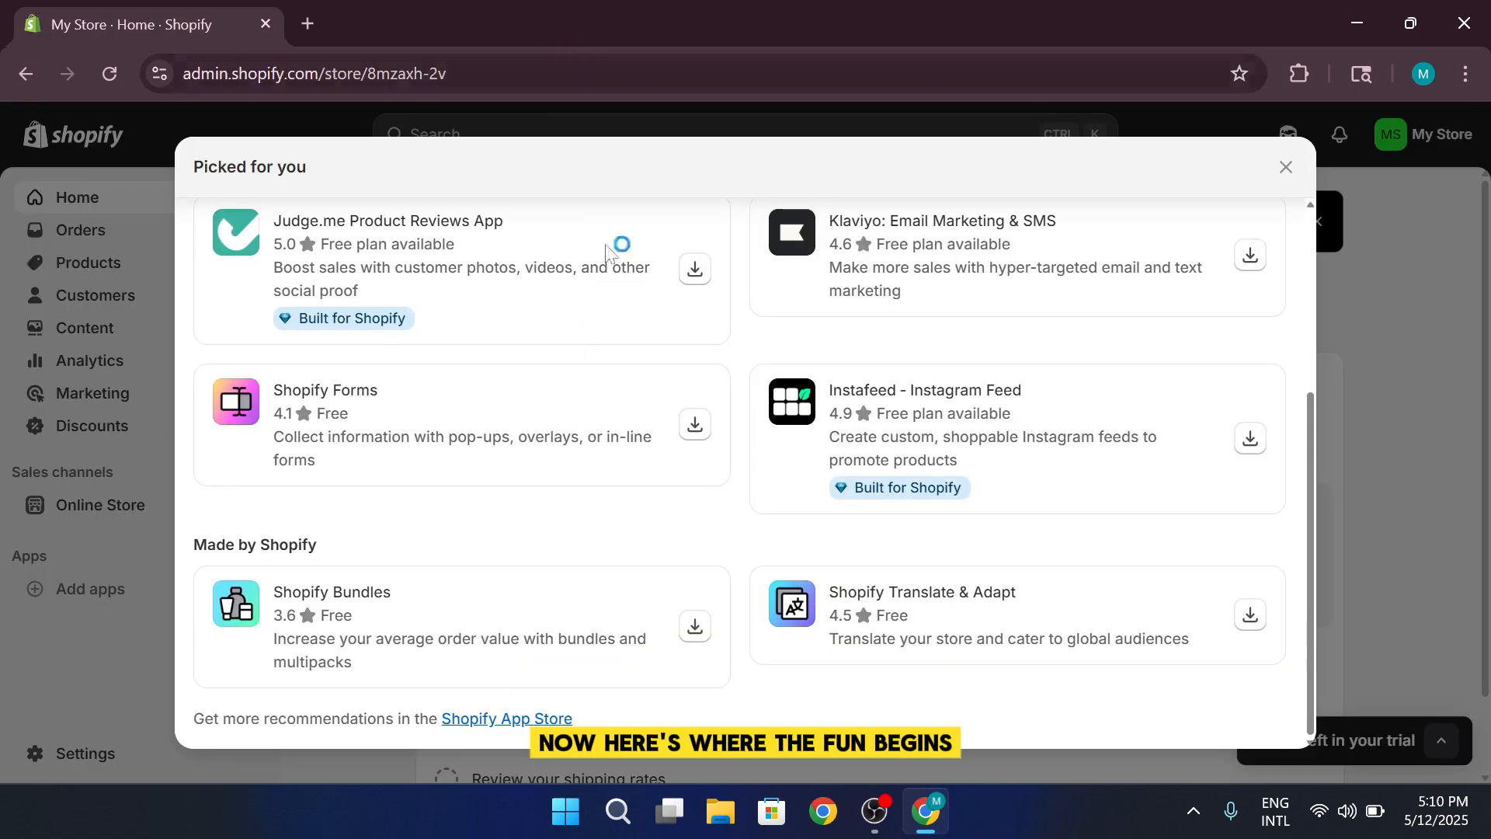
{"action": "left_click", "coordinate": [1286, 167]}
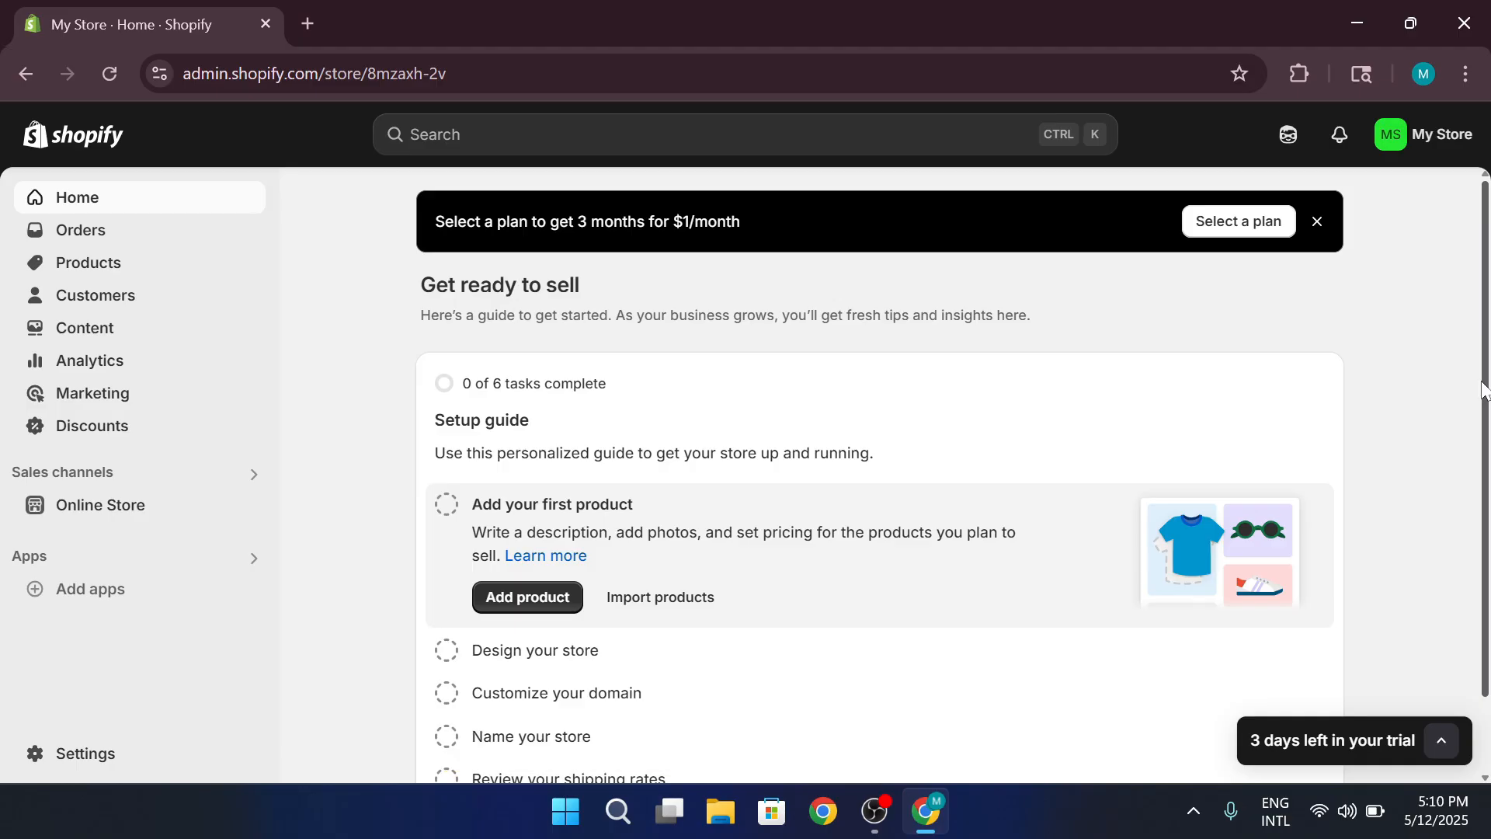
Open aliexpress.com in a new browser tab and dismiss the bundle deals and image search pop-ups
{"action": "left_click", "coordinate": [303, 26]}
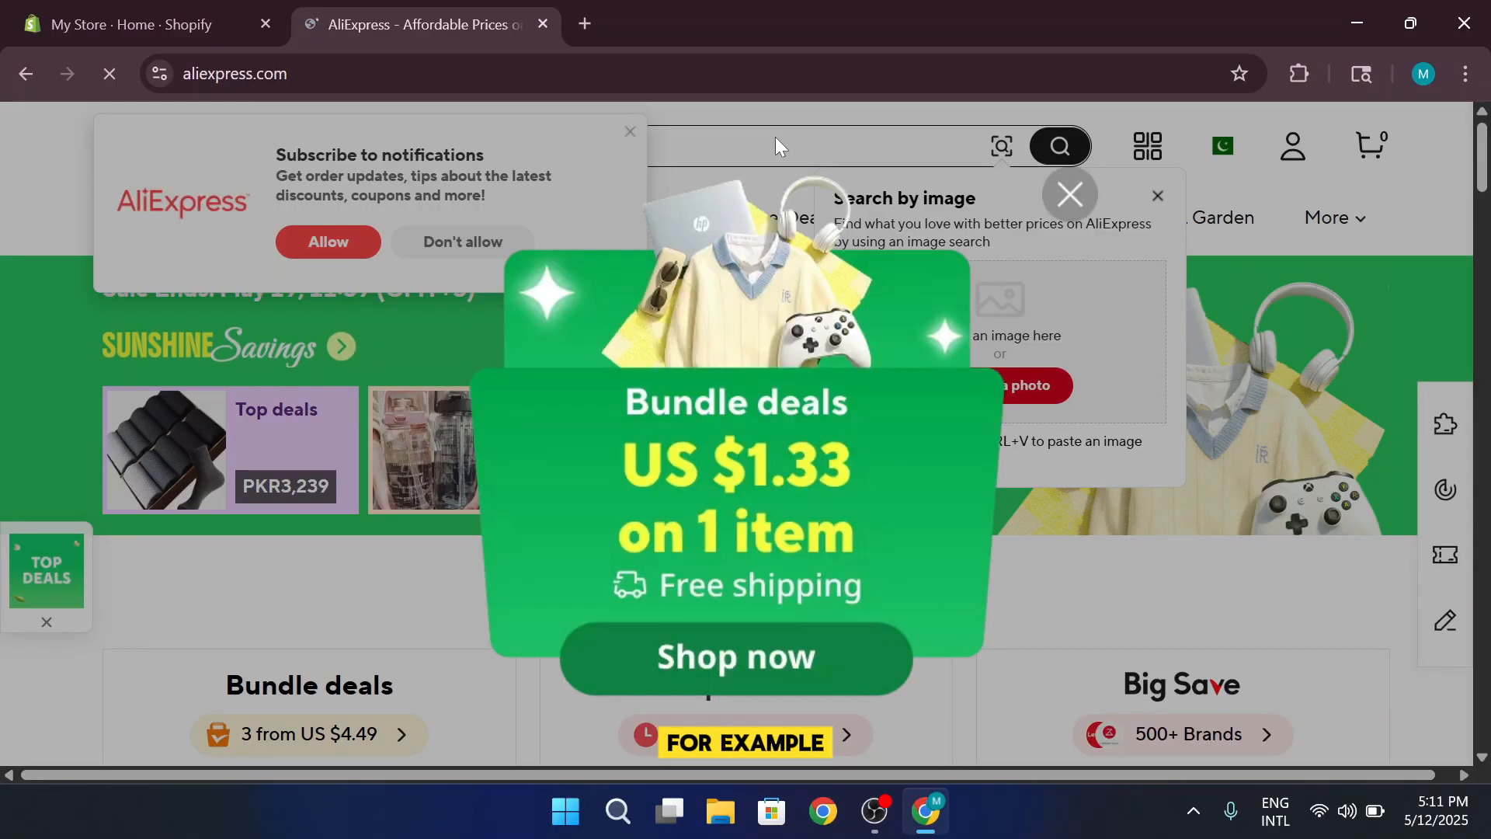
{"action": "left_click", "coordinate": [1070, 194]}
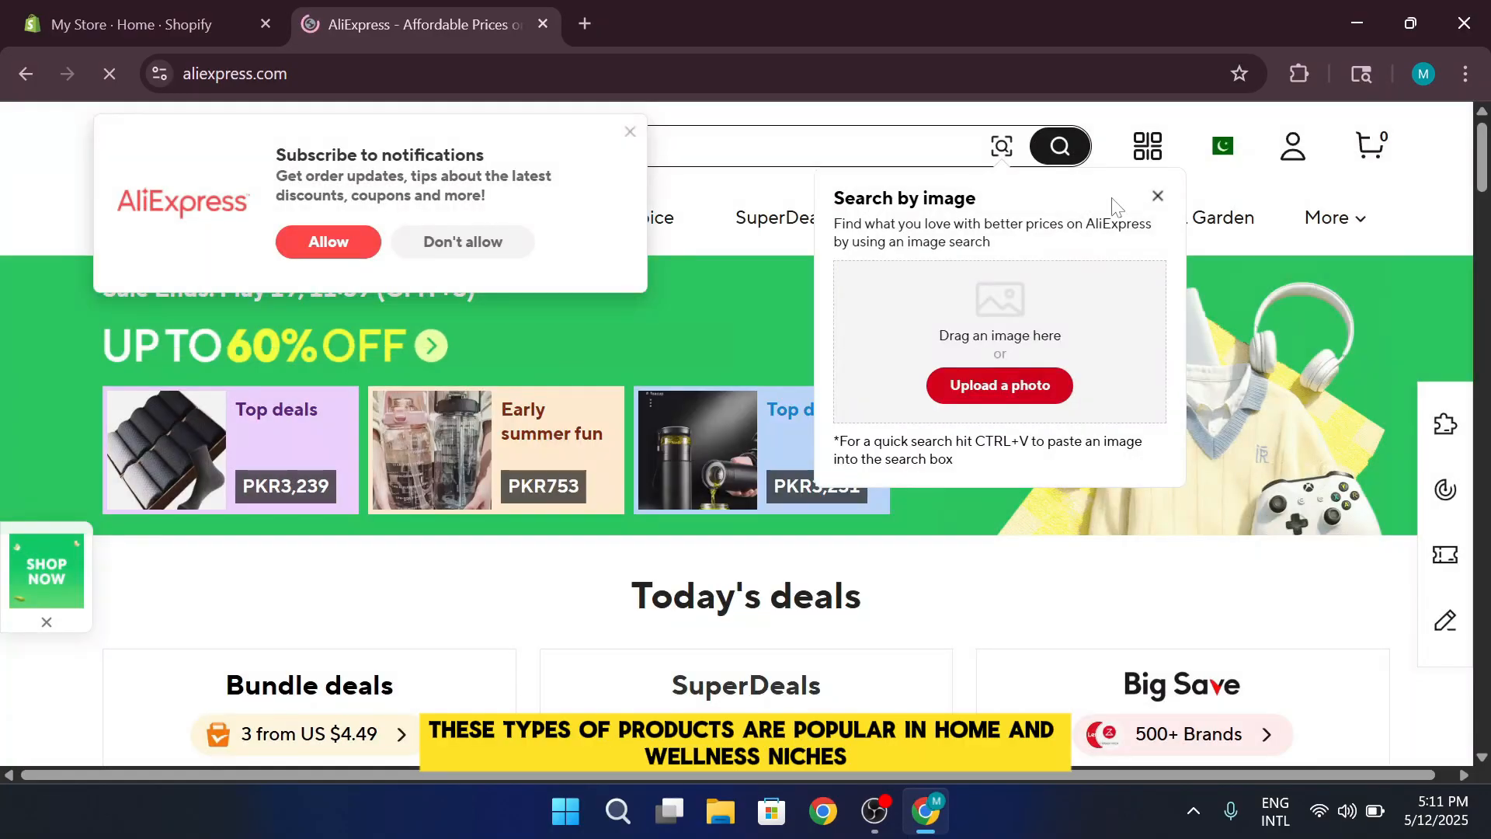
{"action": "left_click", "coordinate": [1157, 196]}
Browse the AliExpress home page and open the Air Pro 5 TWS and Coconut Slippers product pages, dismissing the Google sign-in prompt
{"action": "scroll", "coordinate": [952, 223], "scroll_direction": "down", "scroll_amount": 5}
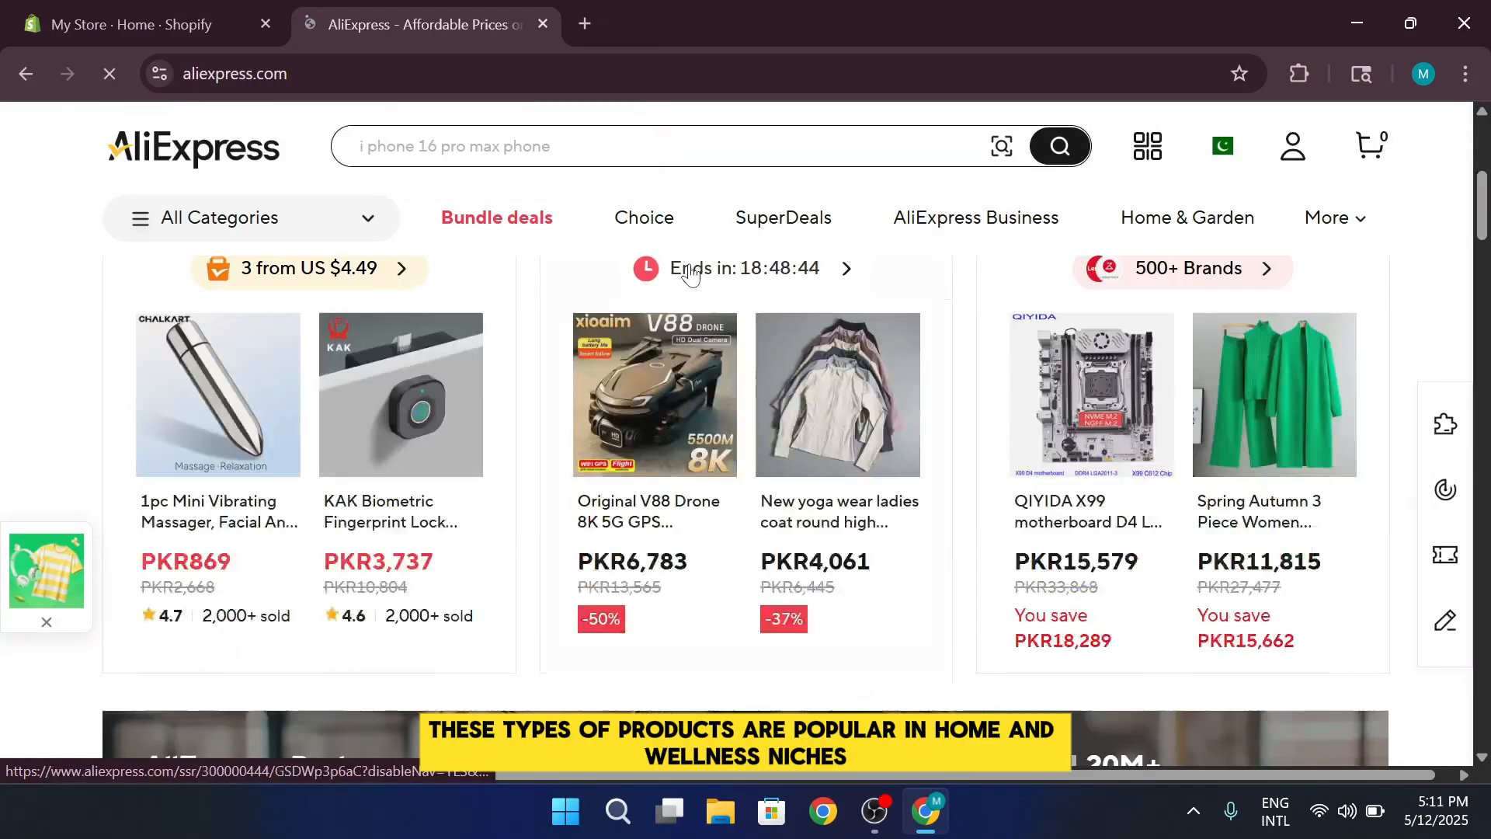
{"action": "scroll", "coordinate": [1189, 350], "scroll_direction": "down", "scroll_amount": 2}
{"action": "scroll", "coordinate": [1196, 353], "scroll_direction": "down", "scroll_amount": 10}
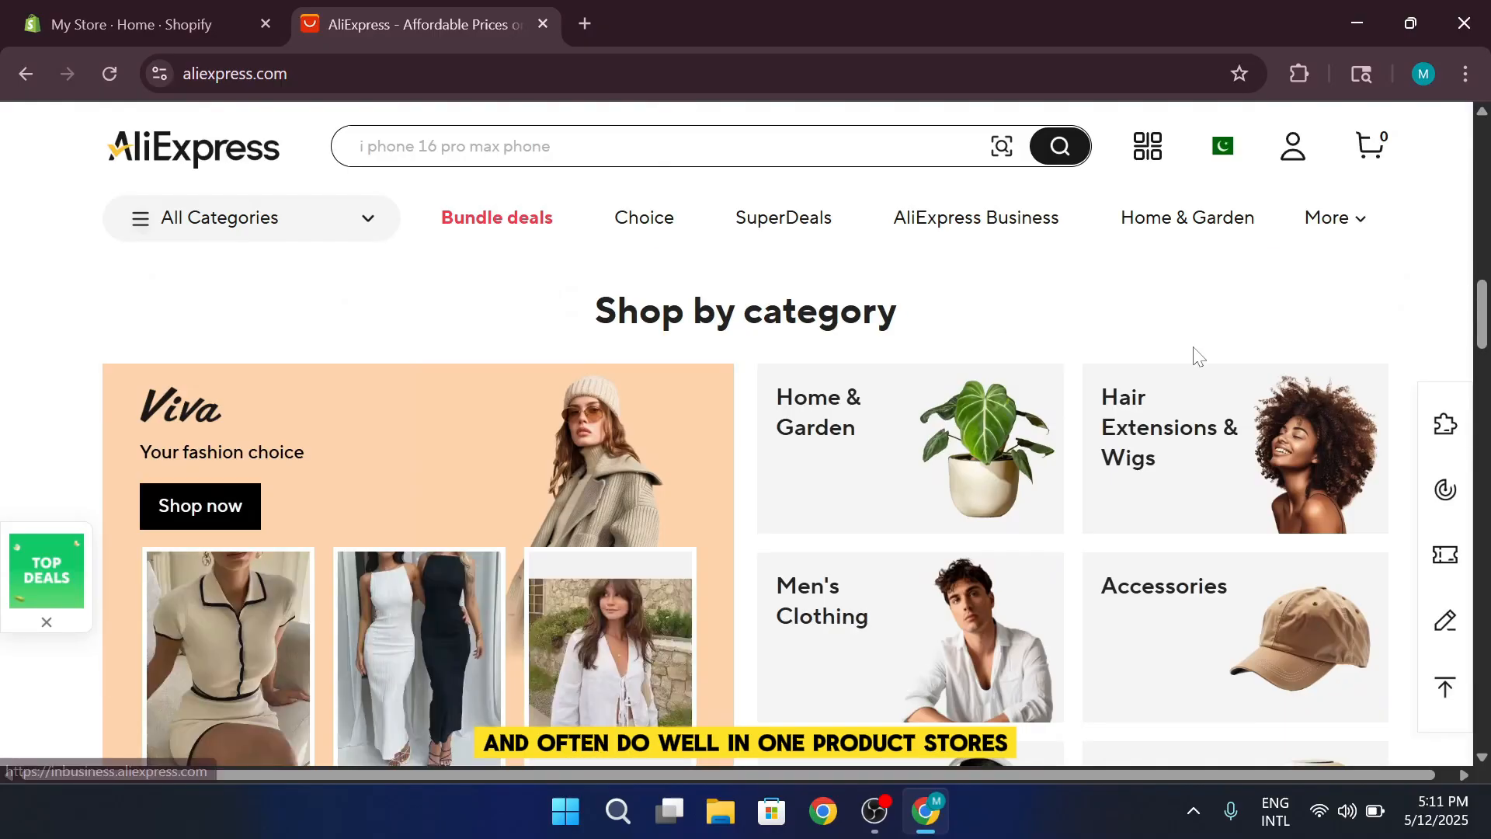
{"action": "scroll", "coordinate": [1196, 354], "scroll_direction": "down", "scroll_amount": 10}
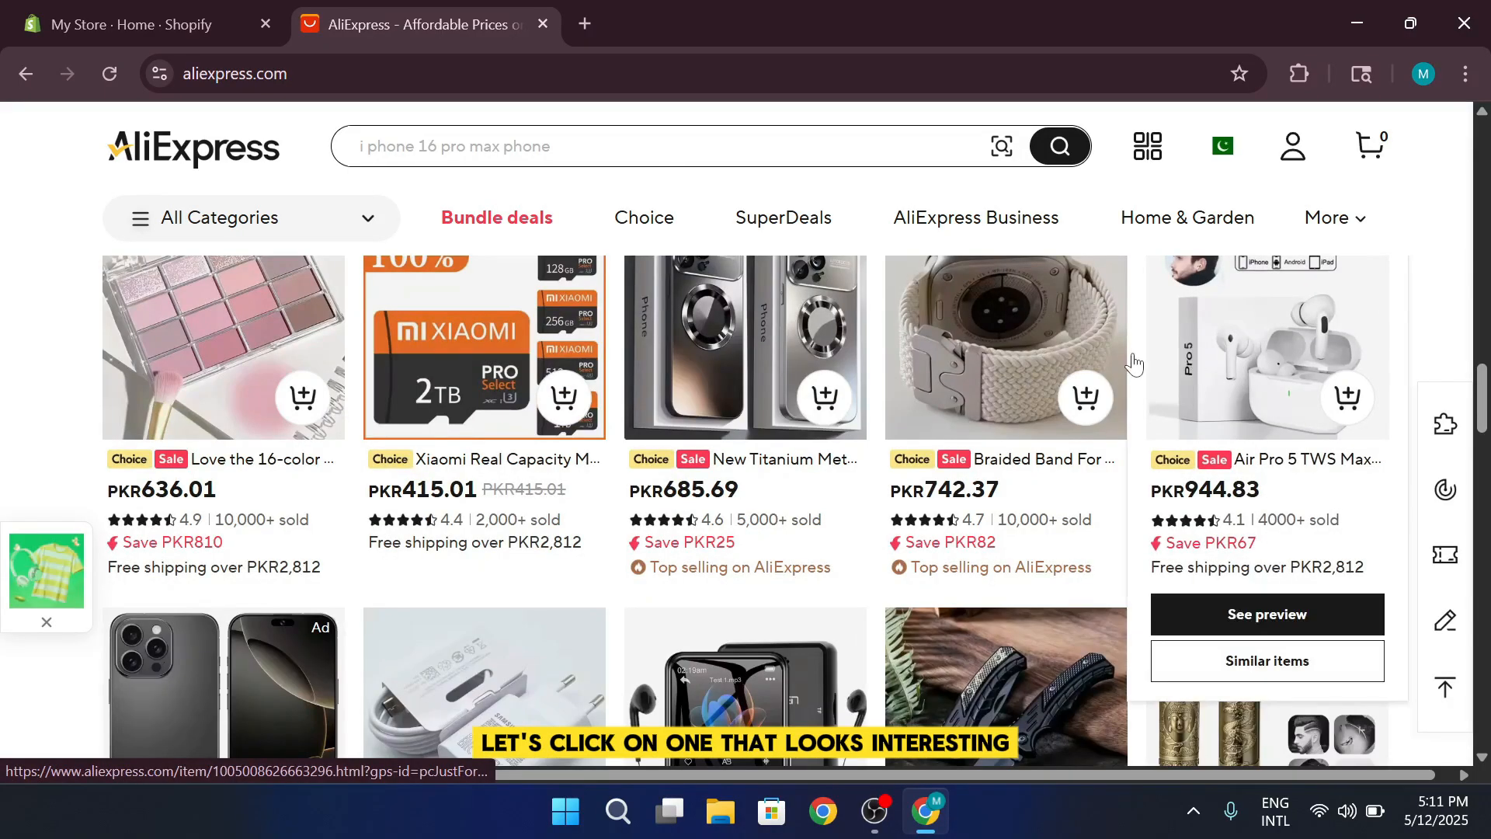
{"action": "left_click", "coordinate": [1203, 359]}
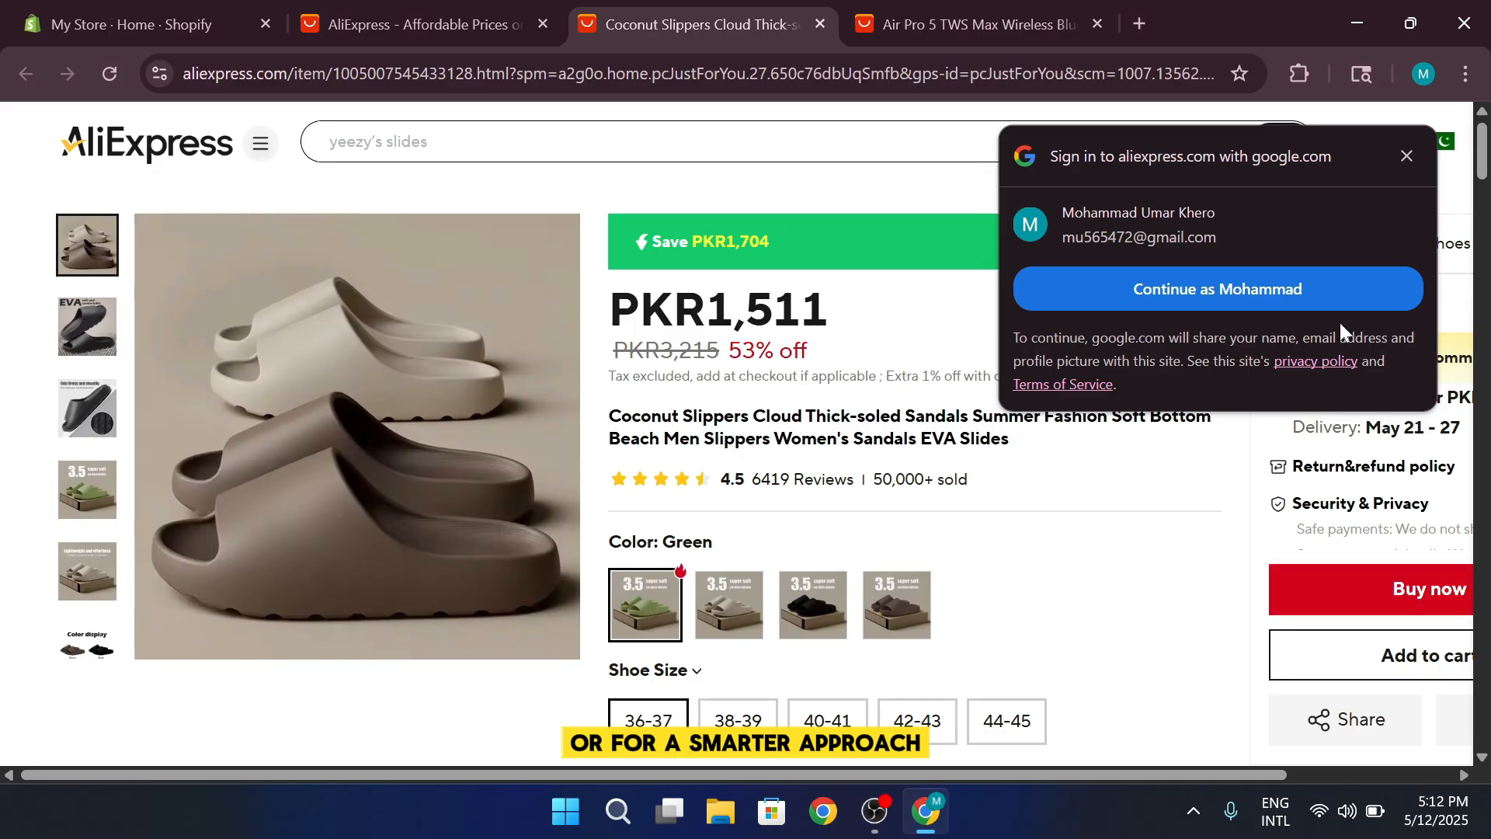
{"action": "left_click", "coordinate": [1406, 155]}
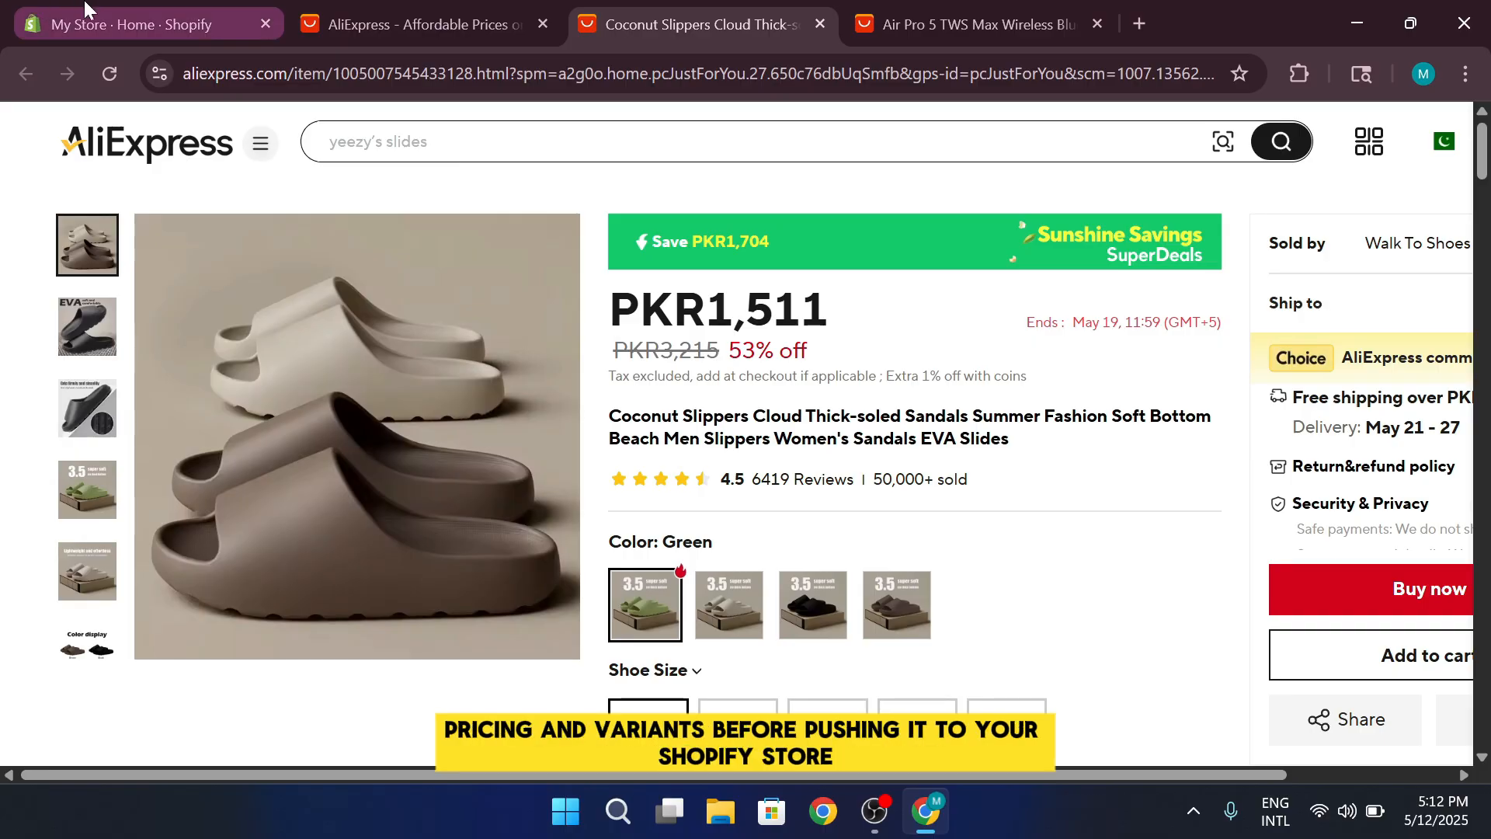
Switch back to the Shopify store admin and open the store's domain settings
{"action": "left_click", "coordinate": [93, 23]}
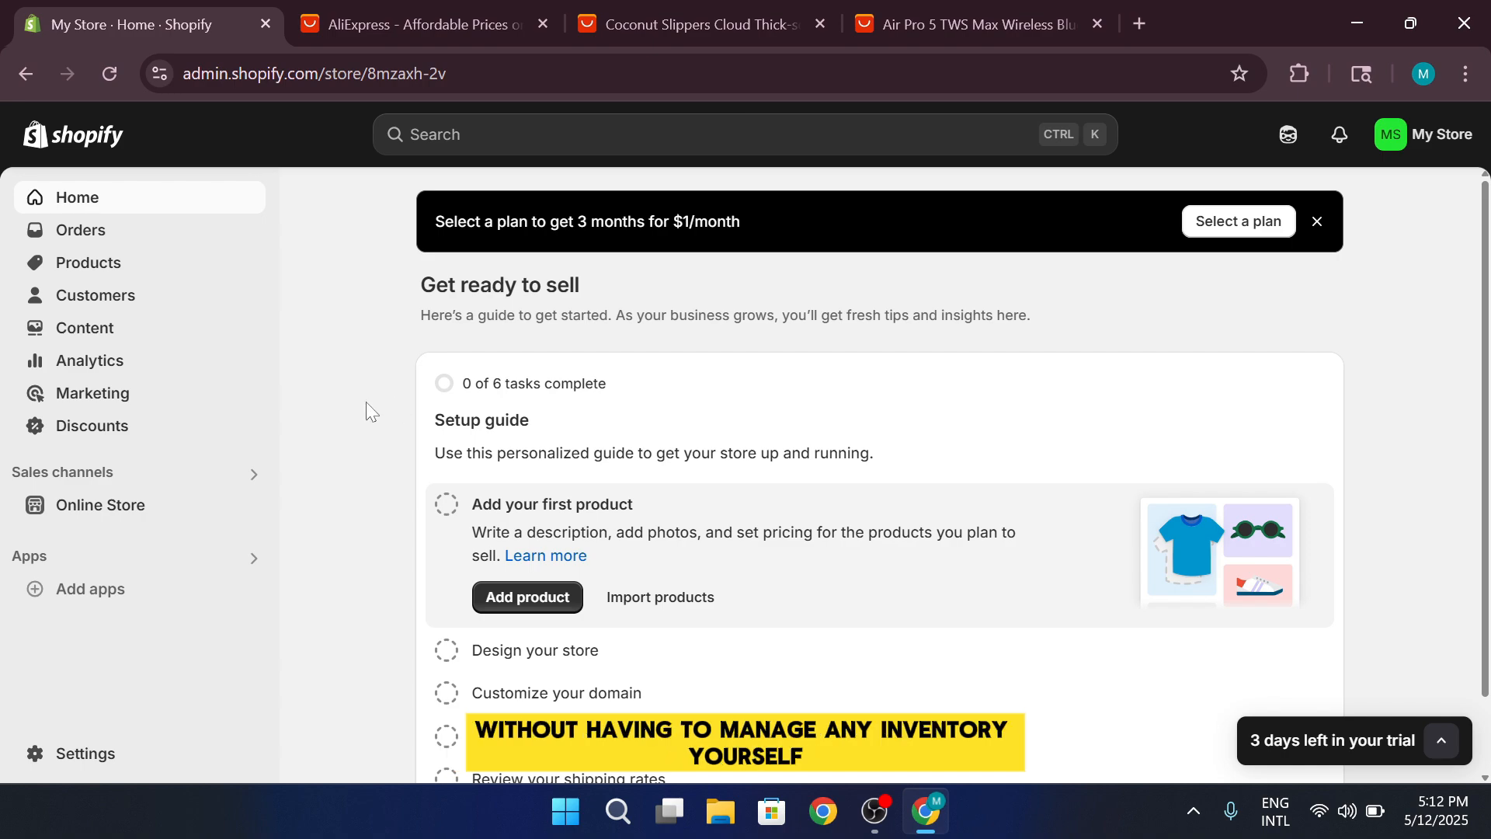
{"action": "left_click", "coordinate": [249, 300]}
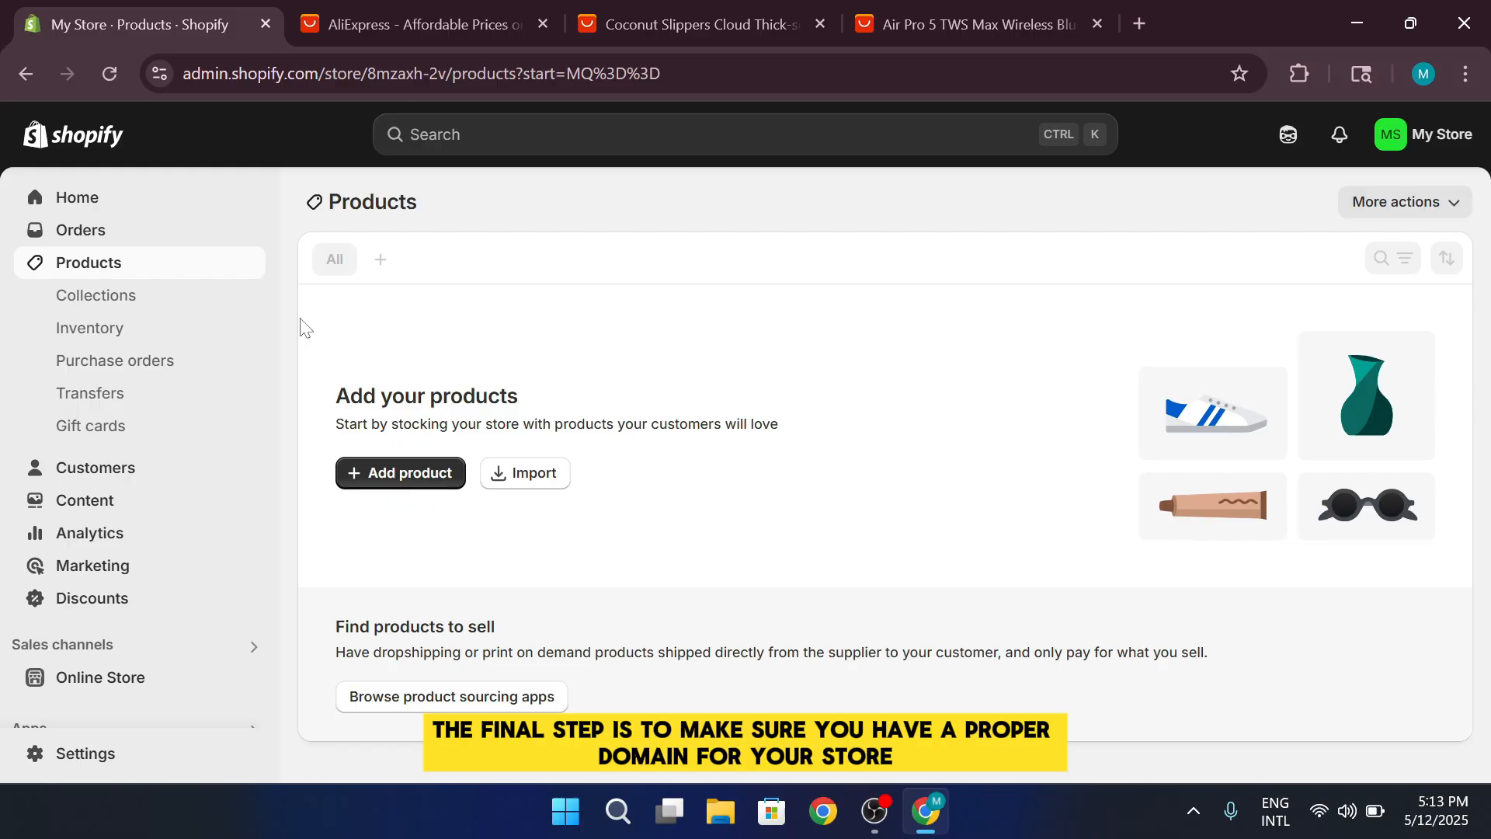
{"action": "left_click", "coordinate": [91, 753]}
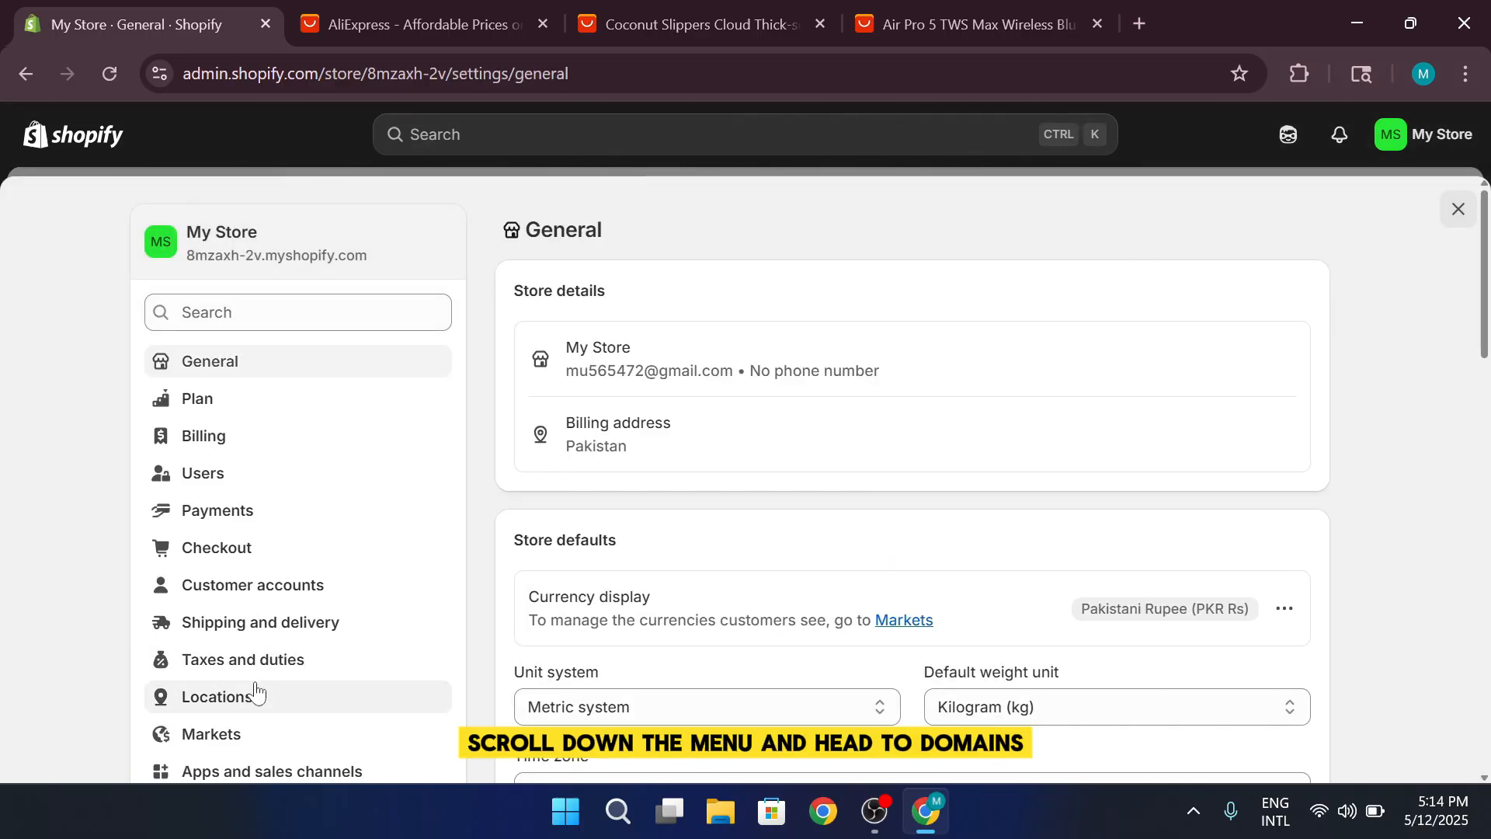
{"action": "scroll", "coordinate": [283, 644], "scroll_direction": "down", "scroll_amount": 2}
{"action": "left_click", "coordinate": [333, 690]}
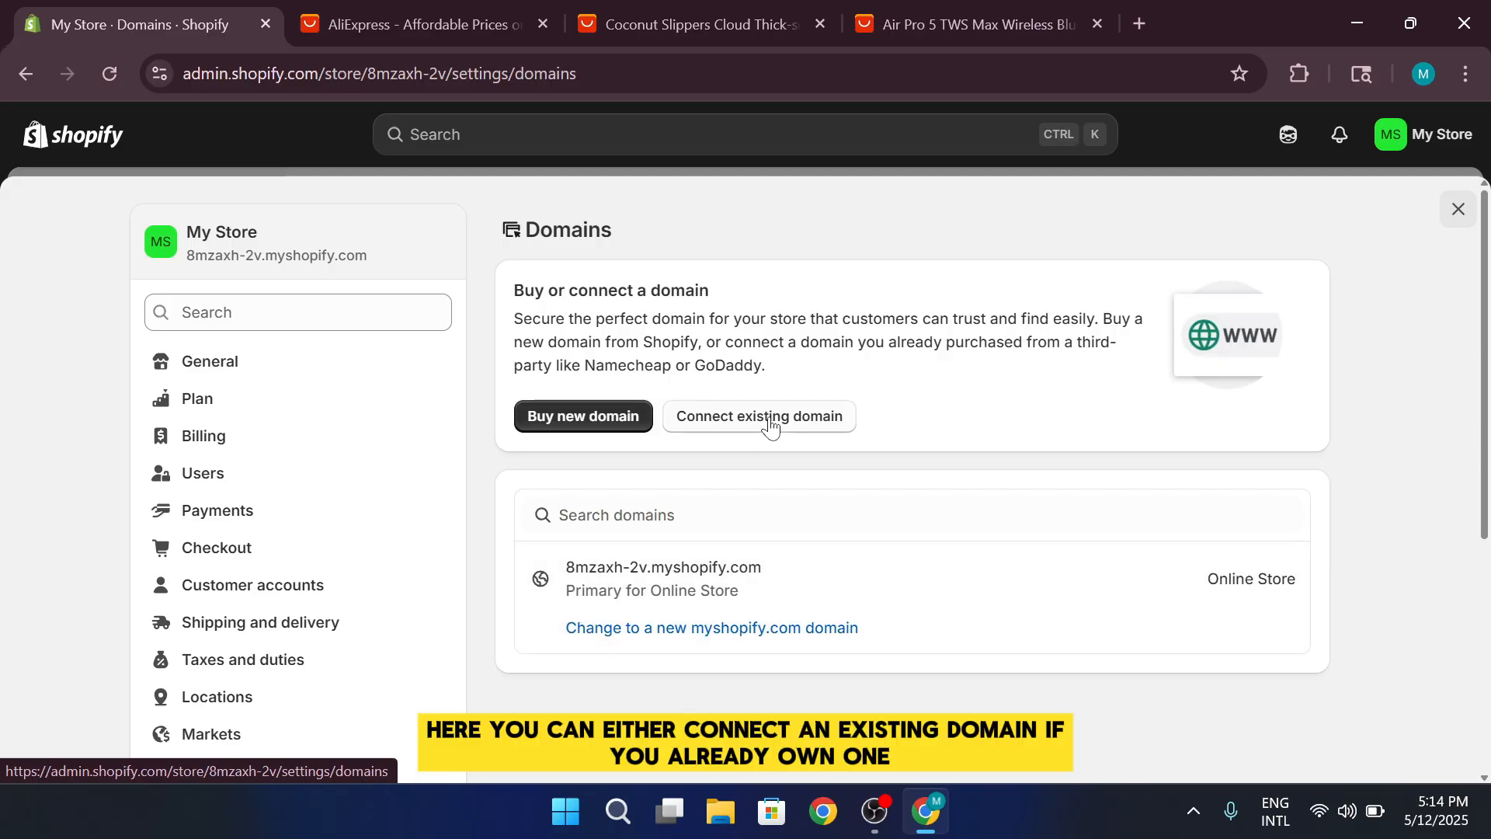
View and close the dialog for connecting an existing domain, and open the page for buying a new domain
{"action": "left_click", "coordinate": [769, 423]}
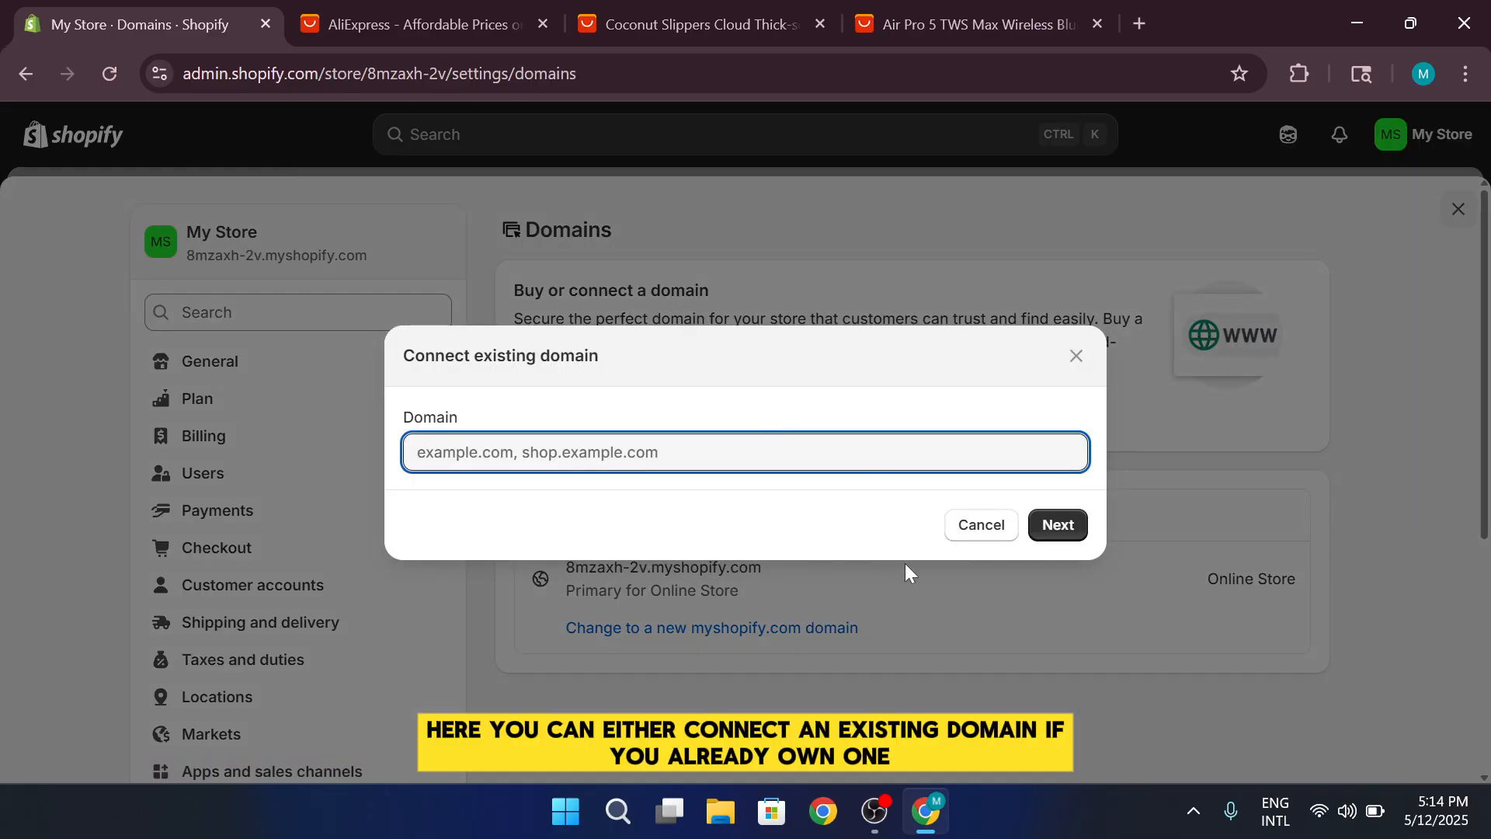
{"action": "left_click", "coordinate": [884, 618]}
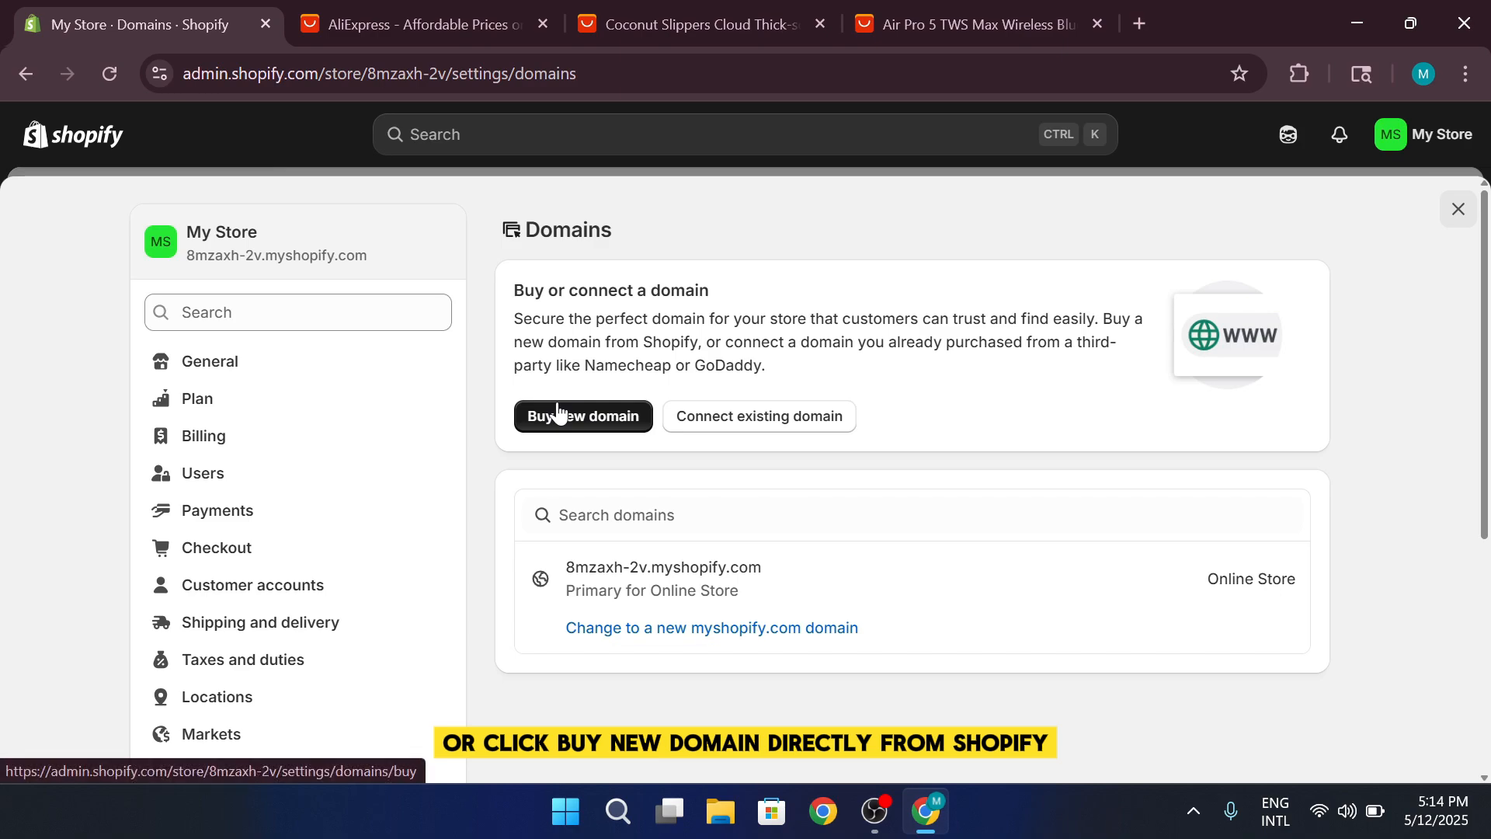
{"action": "left_click", "coordinate": [564, 421]}
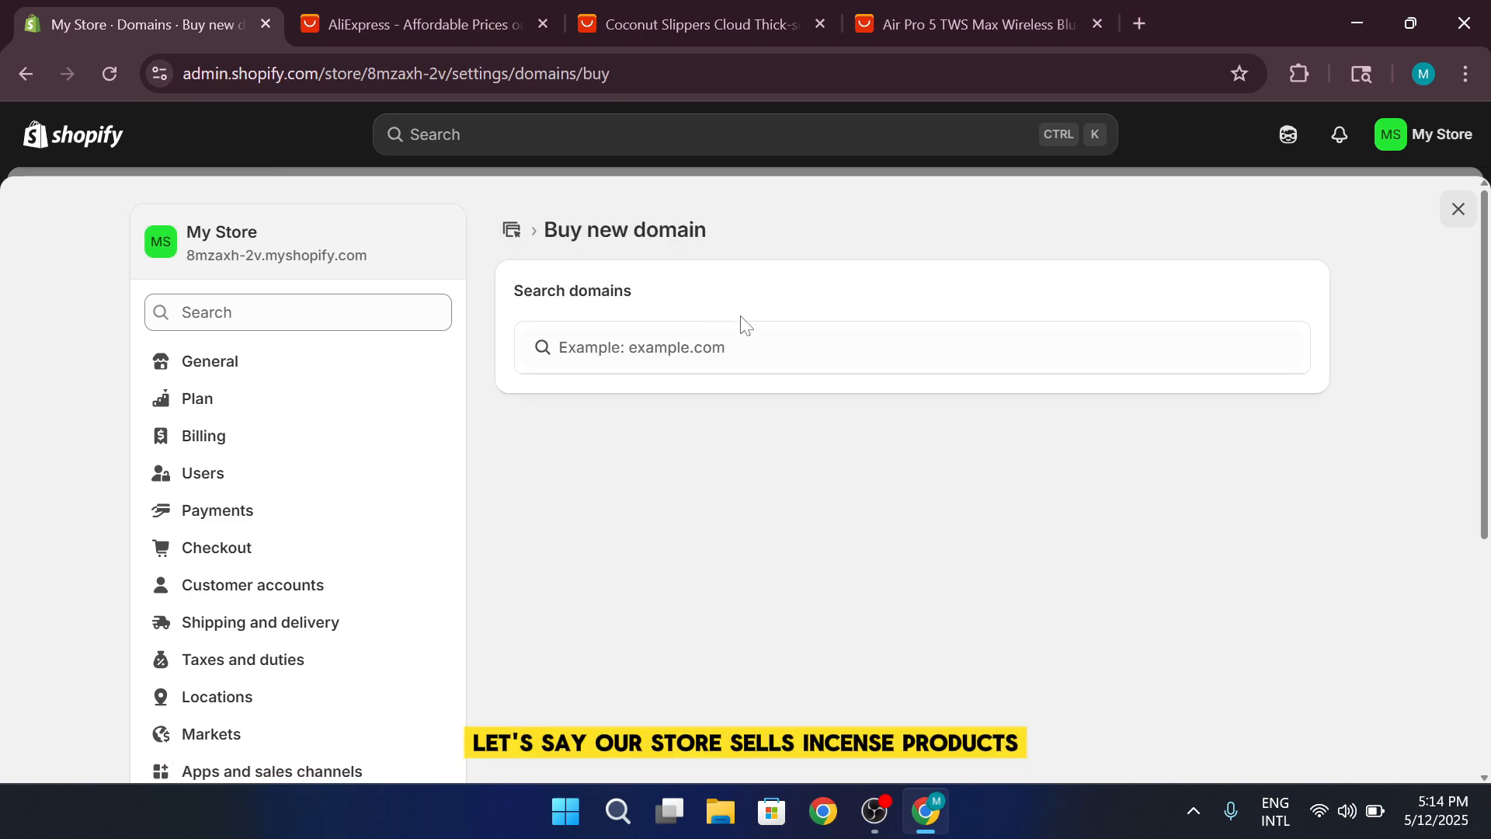
Search the domains for sale for "resinince" and clear the search
{"action": "left_click", "coordinate": [744, 347]}
{"action": "type", "text": "resi"}
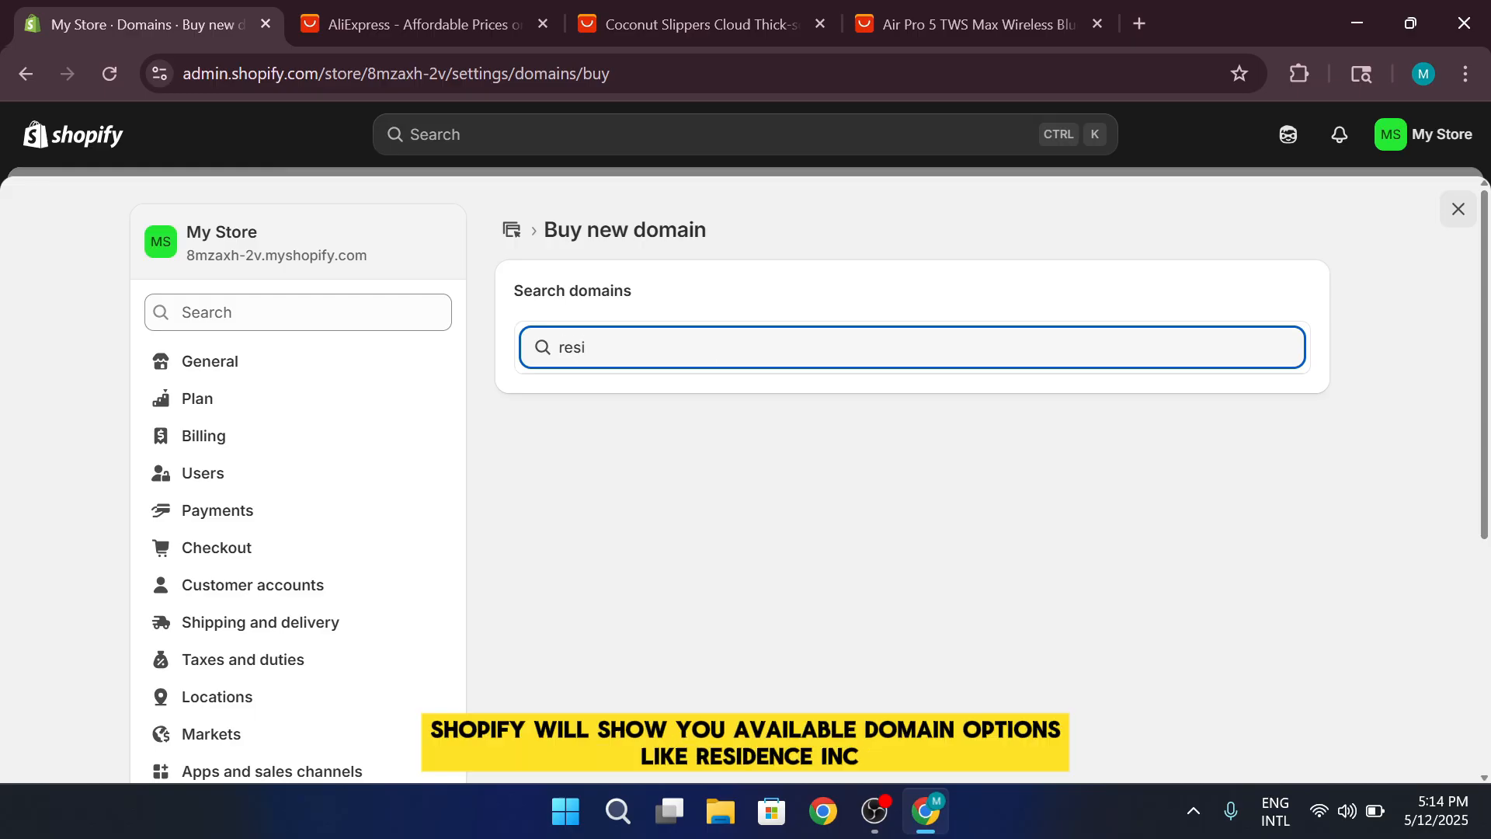
{"action": "type", "text": "nince"}
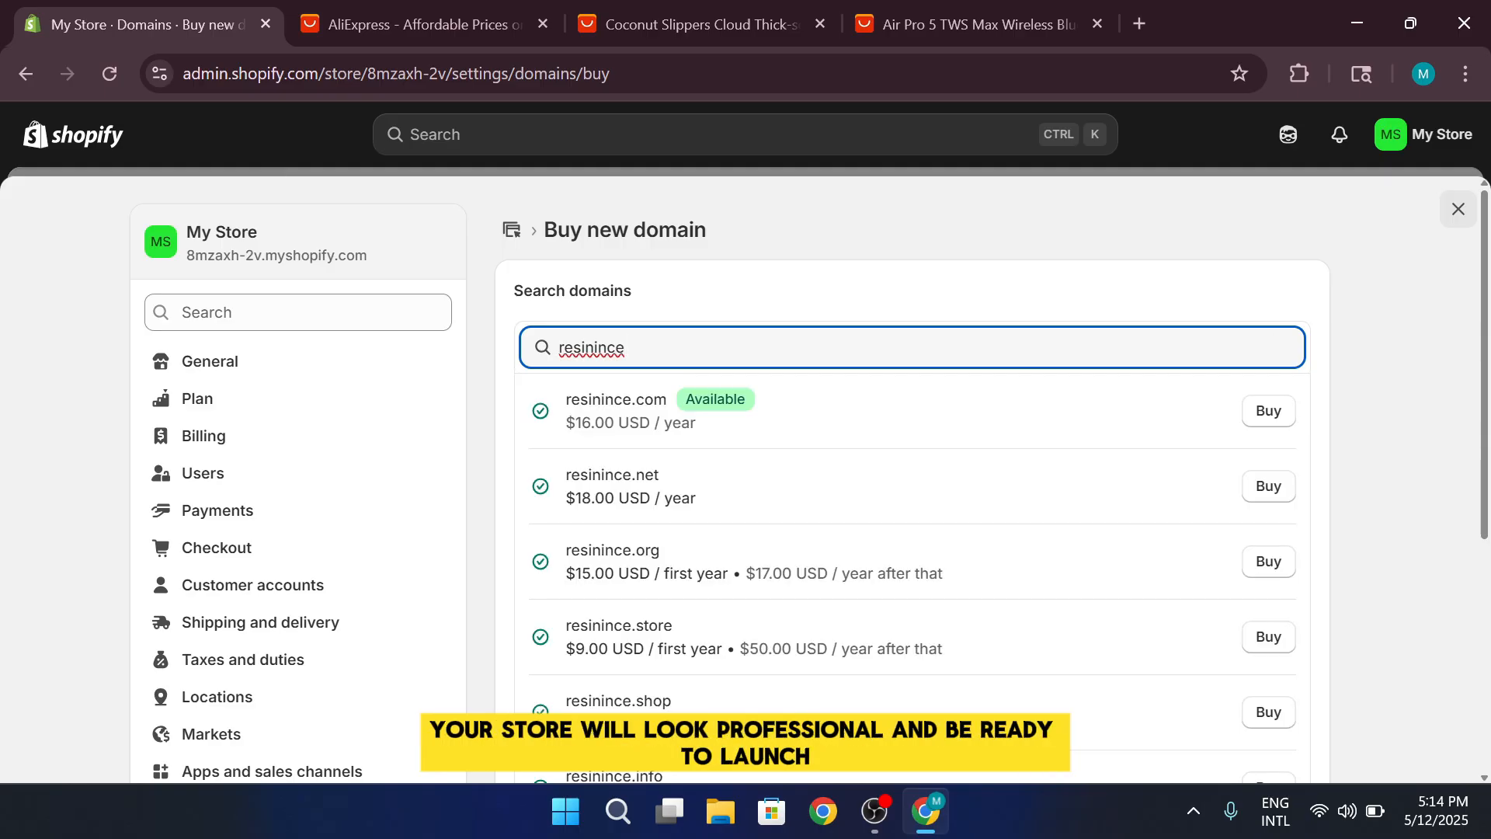
{"action": "key", "text": "BackSpace"}
{"action": "key", "text": "BackSpace"}
{"action": "key", "text": "BackSpace"}
{"action": "key", "text": "BackSpace"}
{"action": "key", "text": "BackSpace"}
{"action": "key", "text": "BackSpace"}
{"action": "key", "text": "BackSpace"}
{"action": "key", "text": "BackSpace"}
{"action": "key", "text": "BackSpace"}
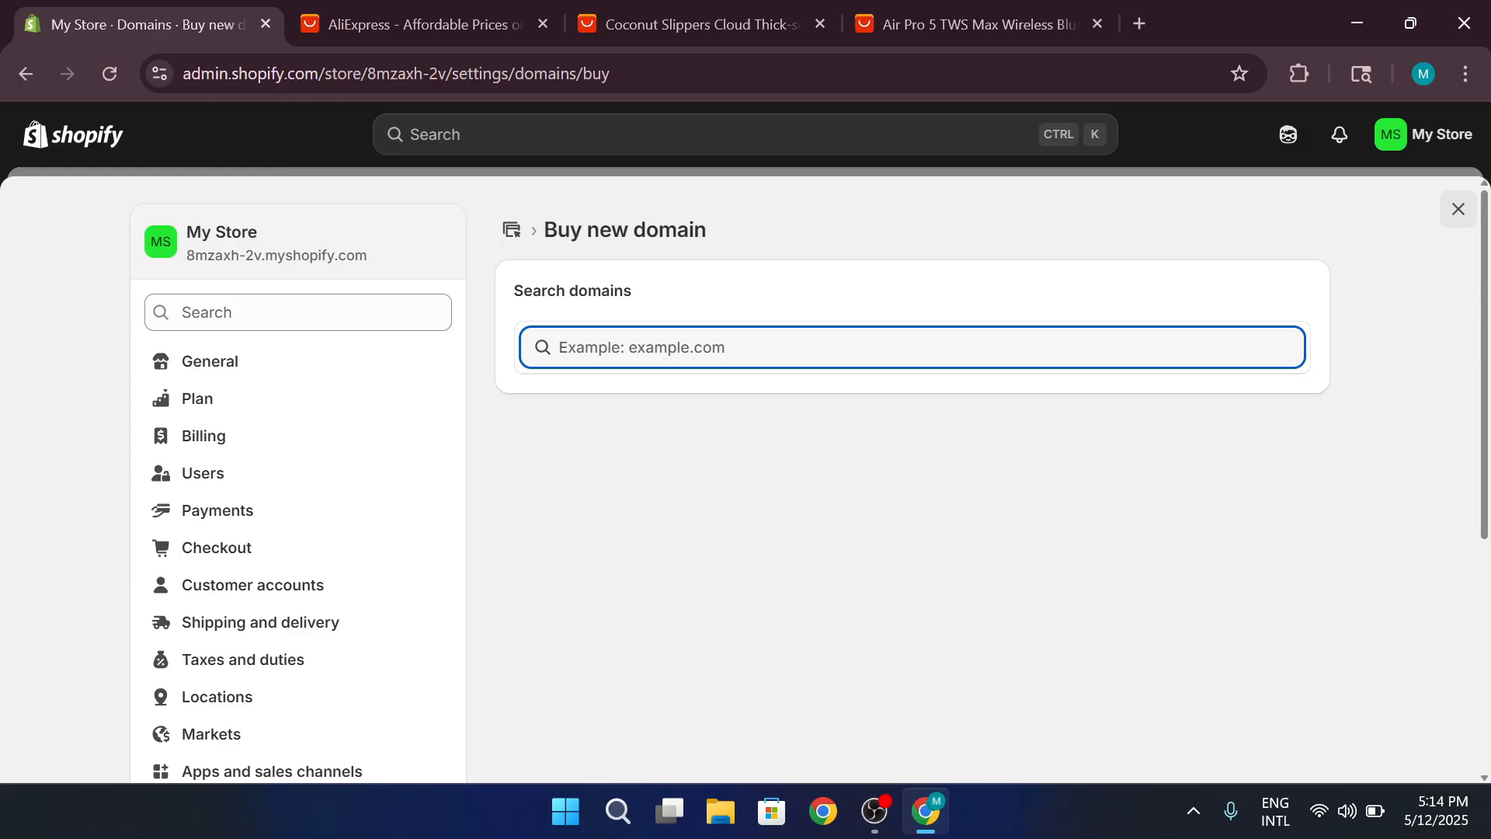
Open the store's taxes and duties settings to view the regional tax list
{"action": "scroll", "coordinate": [750, 352], "scroll_direction": "down", "scroll_amount": 2}
{"action": "scroll", "coordinate": [750, 352], "scroll_direction": "up", "scroll_amount": 2}
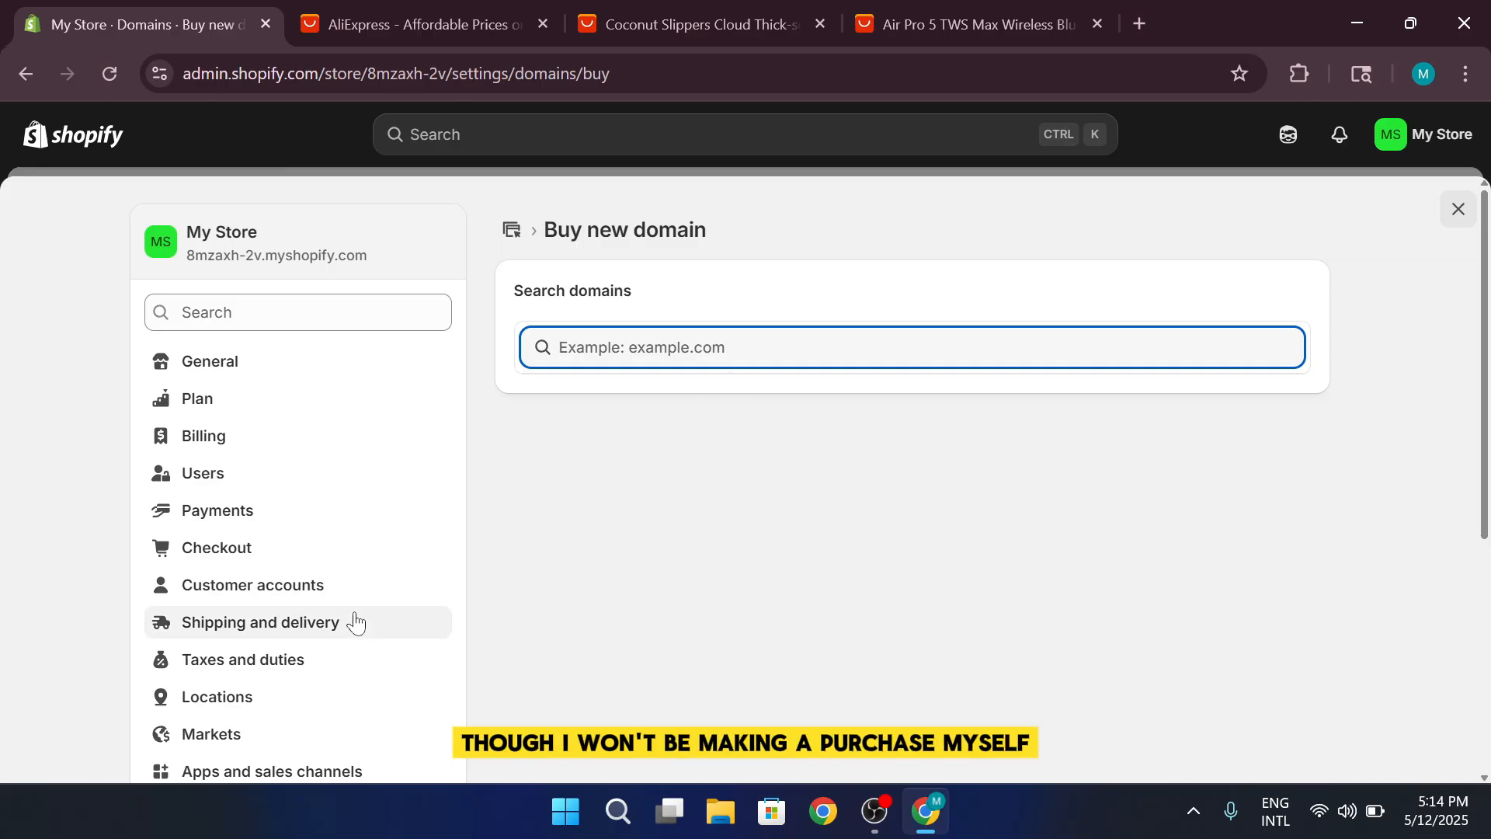
{"action": "left_click", "coordinate": [264, 660]}
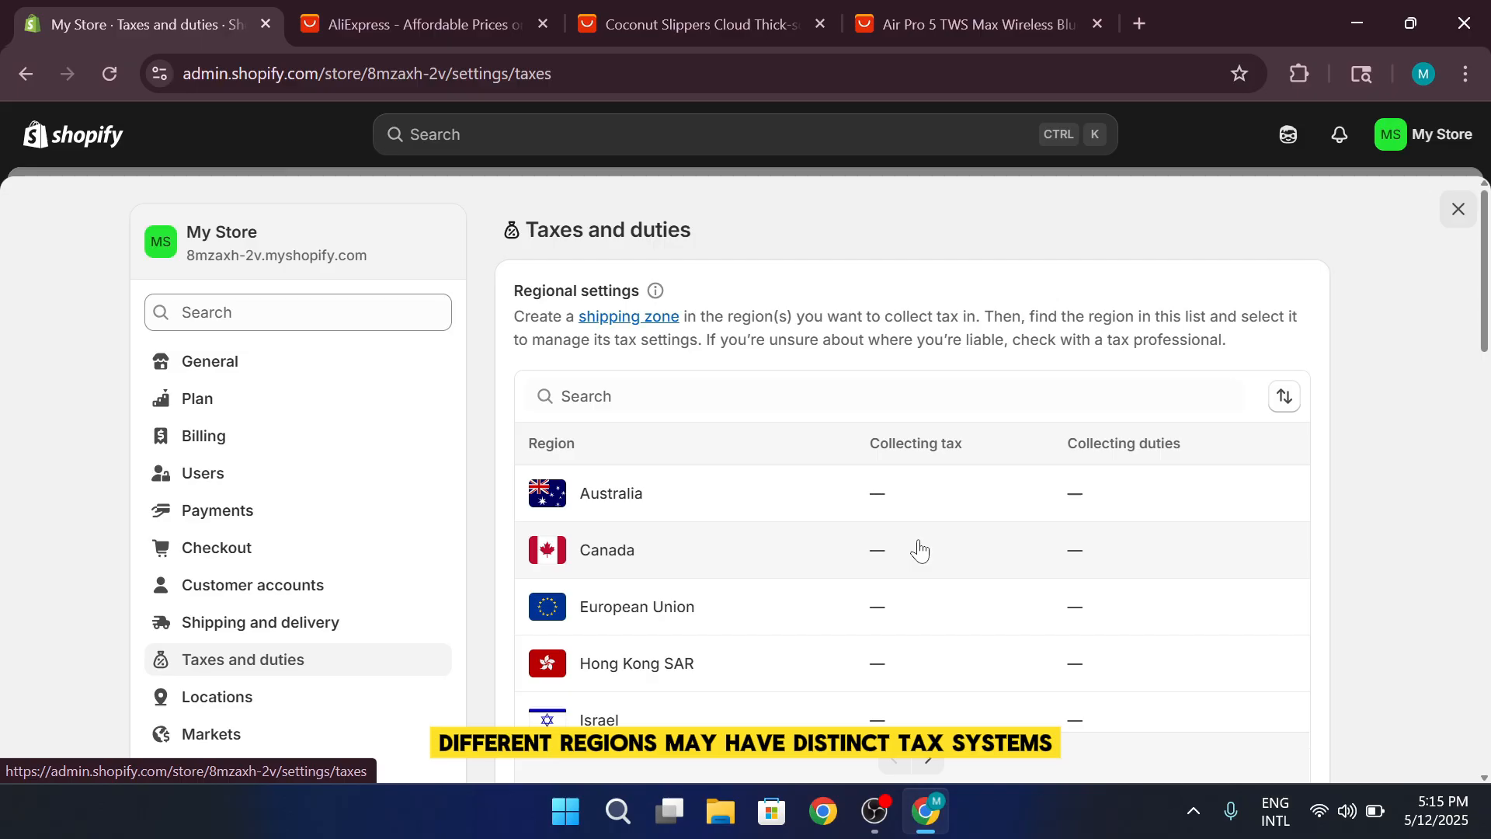
Review the taxes and duties settings, including the regional tax list and tax service apps, and close the settings
{"action": "scroll", "coordinate": [1215, 358], "scroll_direction": "down", "scroll_amount": 8}
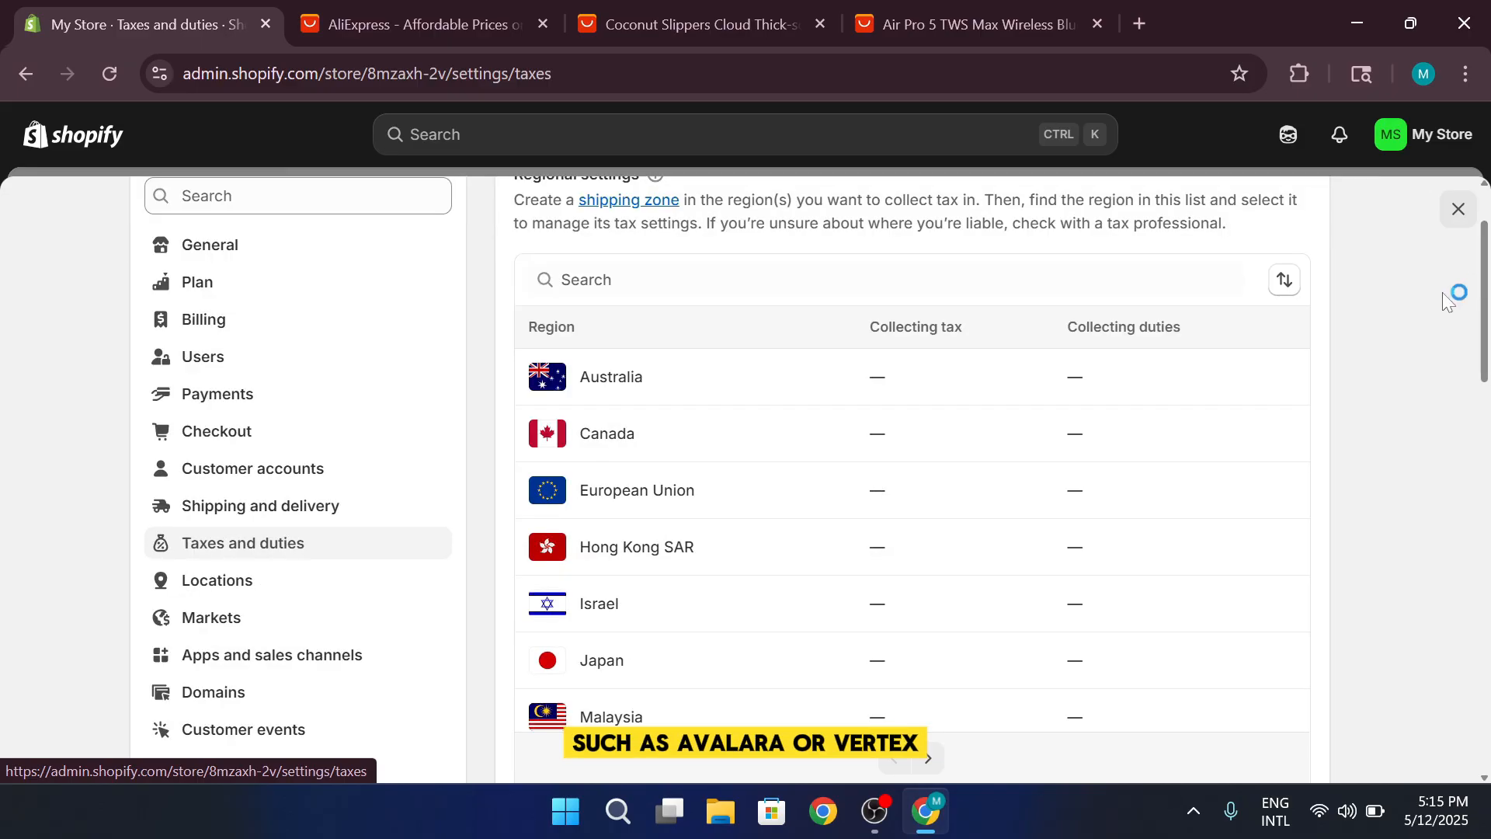
{"action": "scroll", "coordinate": [1216, 358], "scroll_direction": "down", "scroll_amount": 3}
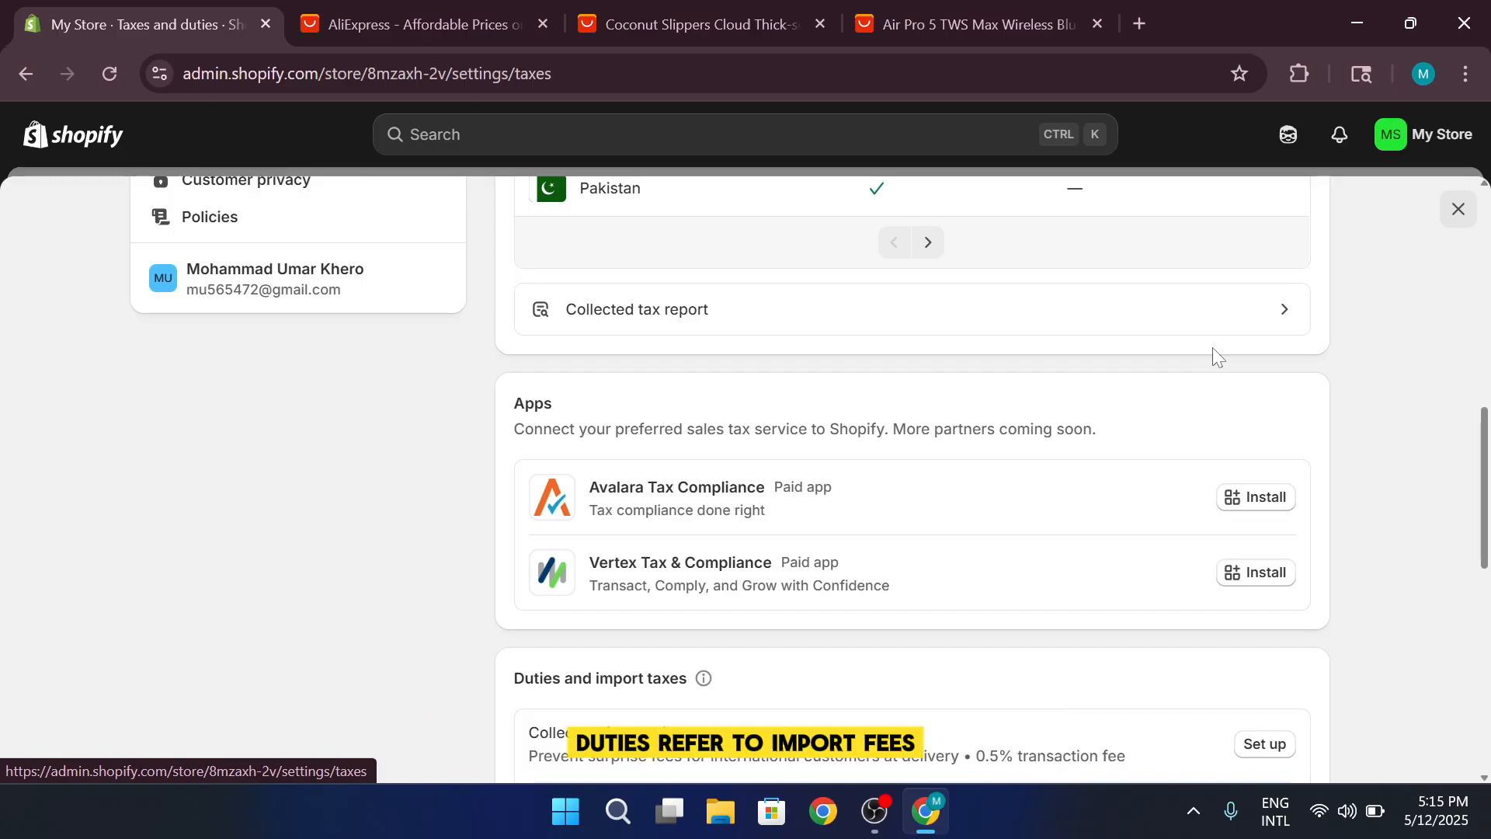
{"action": "scroll", "coordinate": [1213, 347], "scroll_direction": "up", "scroll_amount": 9}
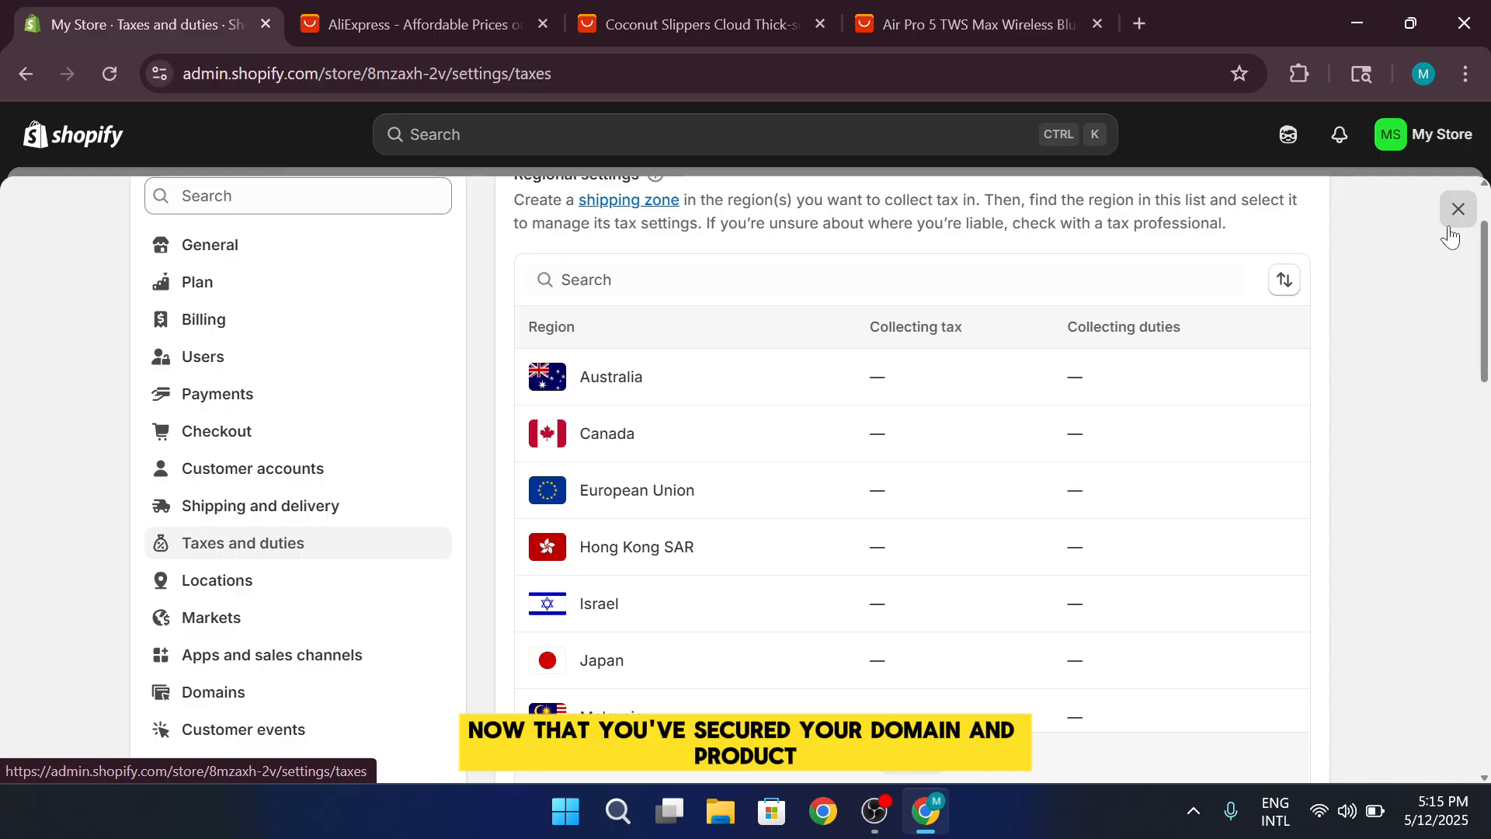
{"action": "left_click", "coordinate": [1452, 222]}
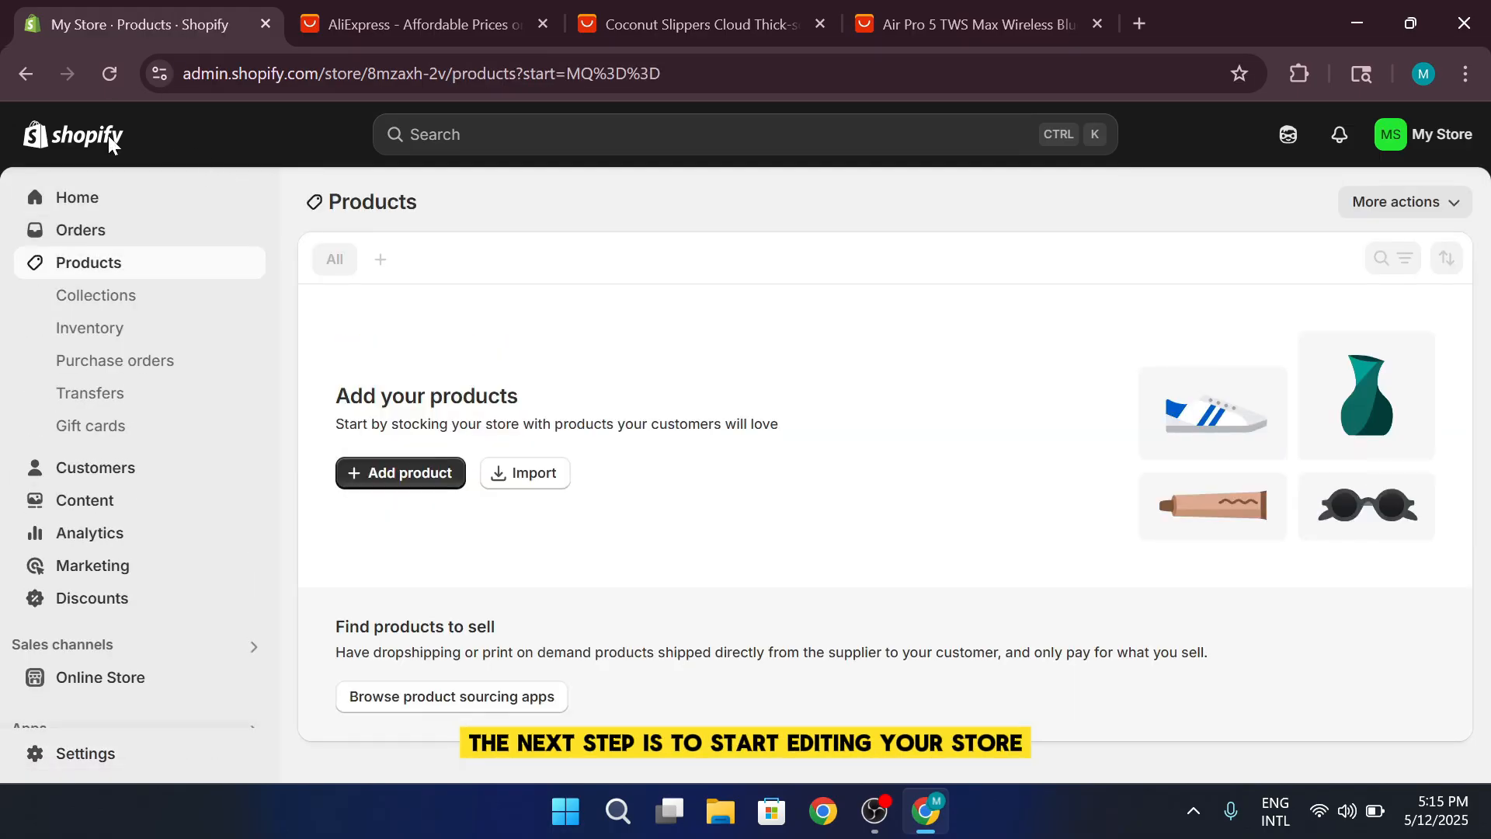
Go to the store's product collections and open the existing "Home page" collection
{"action": "left_click", "coordinate": [143, 200]}
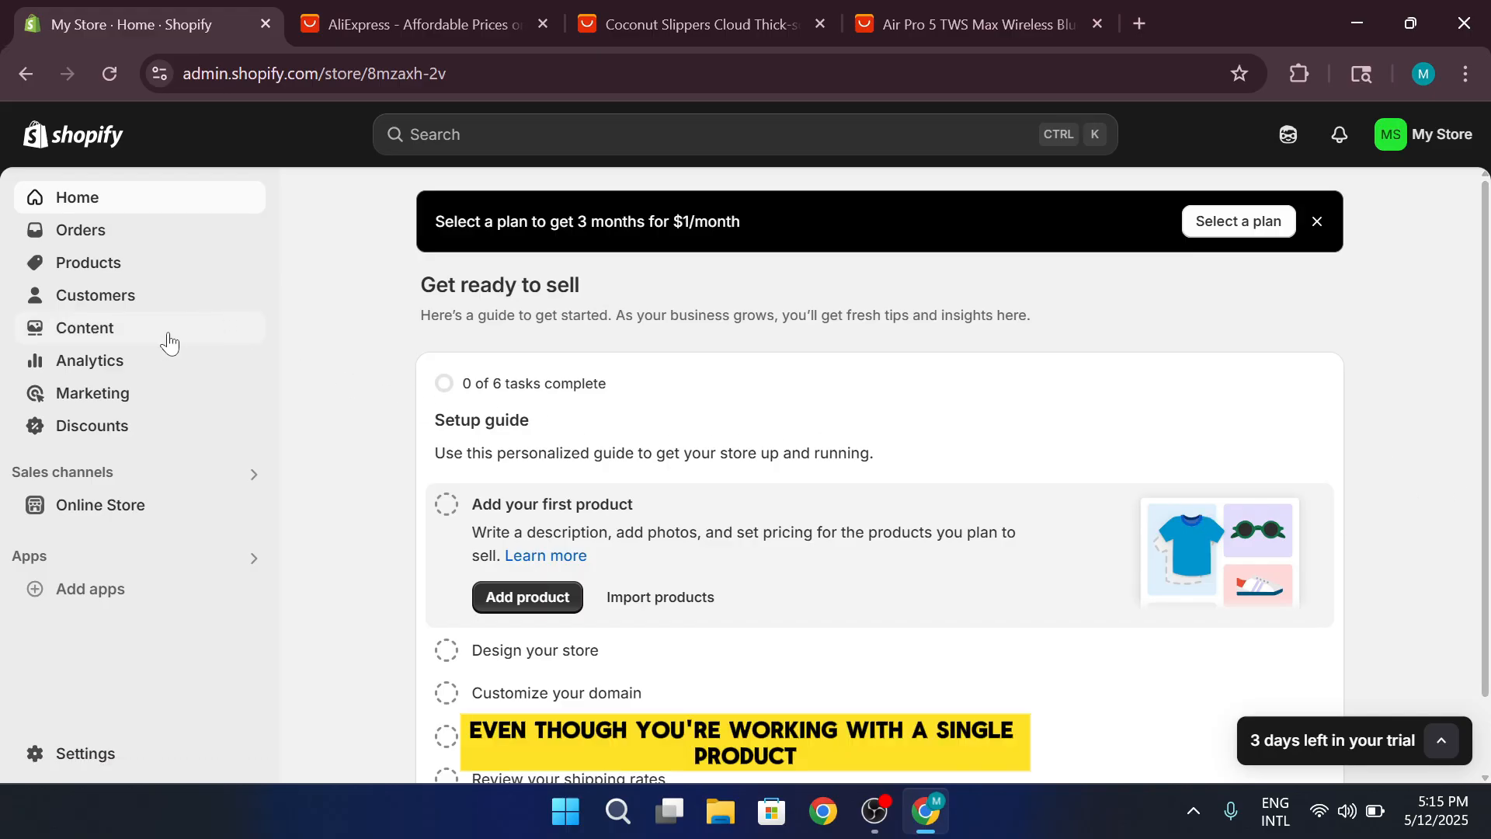
{"action": "left_click", "coordinate": [188, 276]}
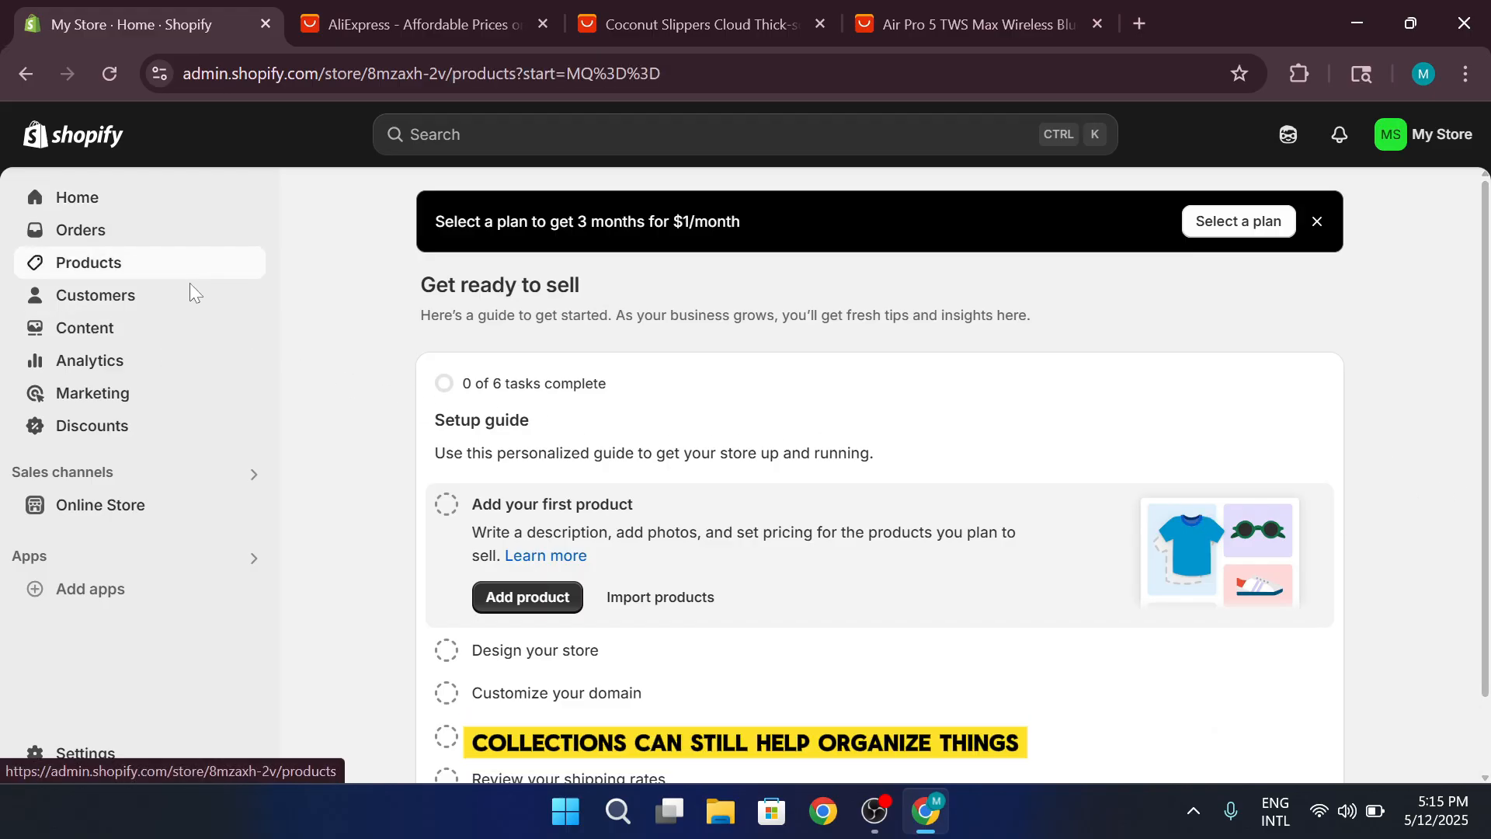
{"action": "left_click", "coordinate": [152, 311]}
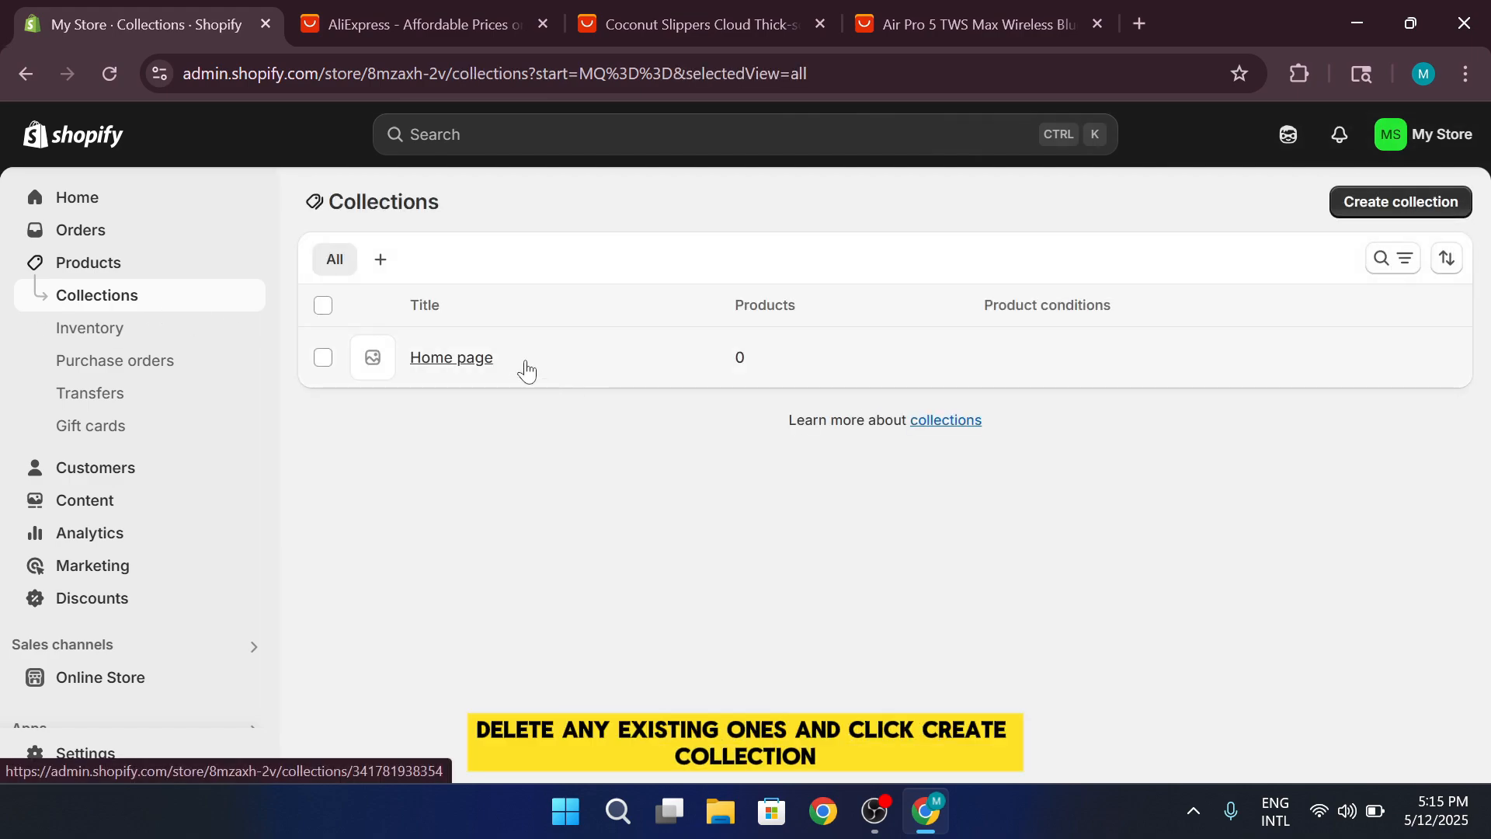
{"action": "left_click", "coordinate": [525, 369]}
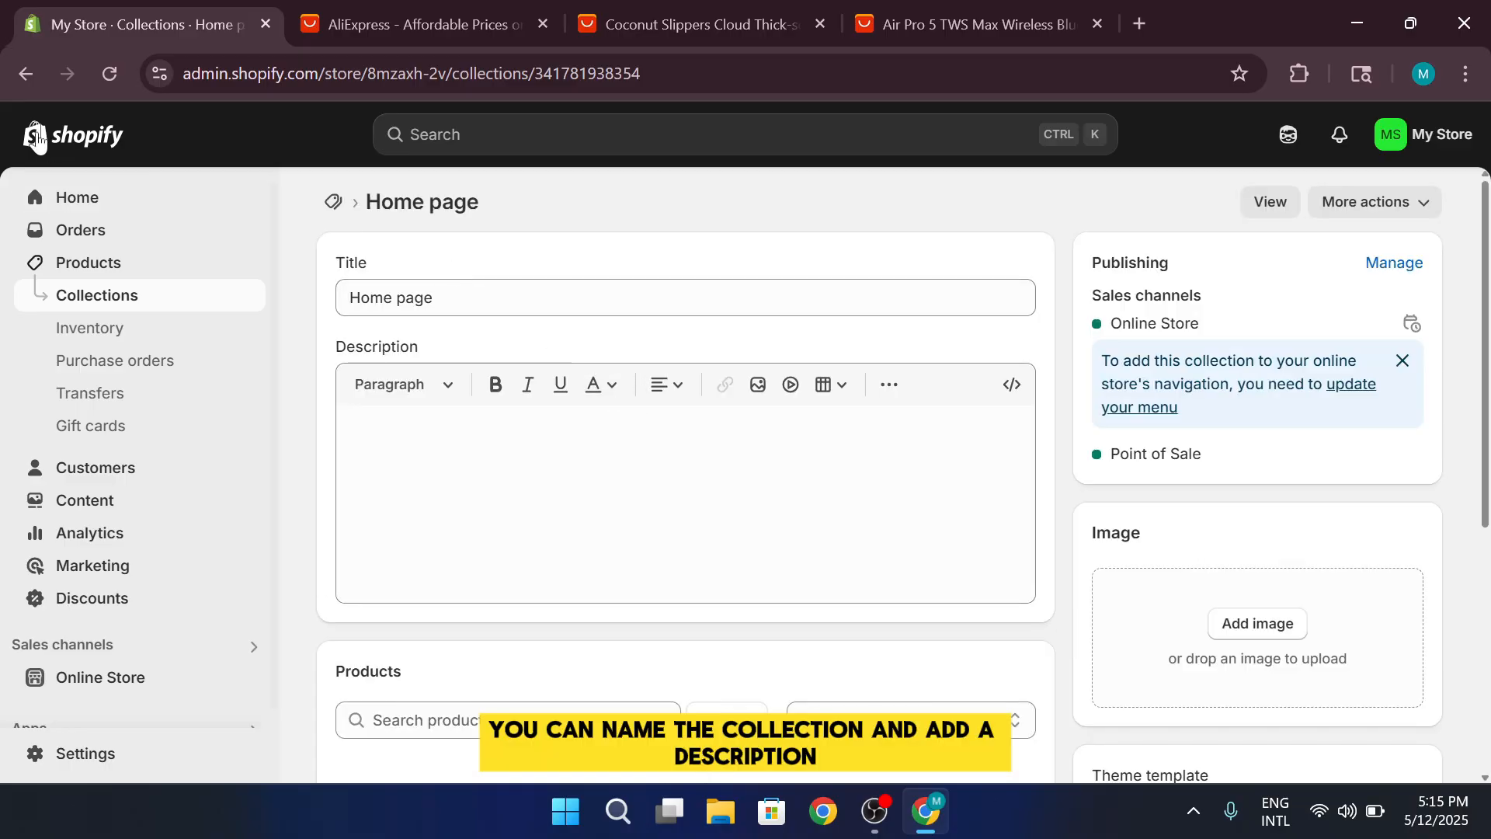
Examine the "Home page" collection's title, description, products and search engine listing, and return to the collections list
{"action": "scroll", "coordinate": [431, 334], "scroll_direction": "down", "scroll_amount": 1}
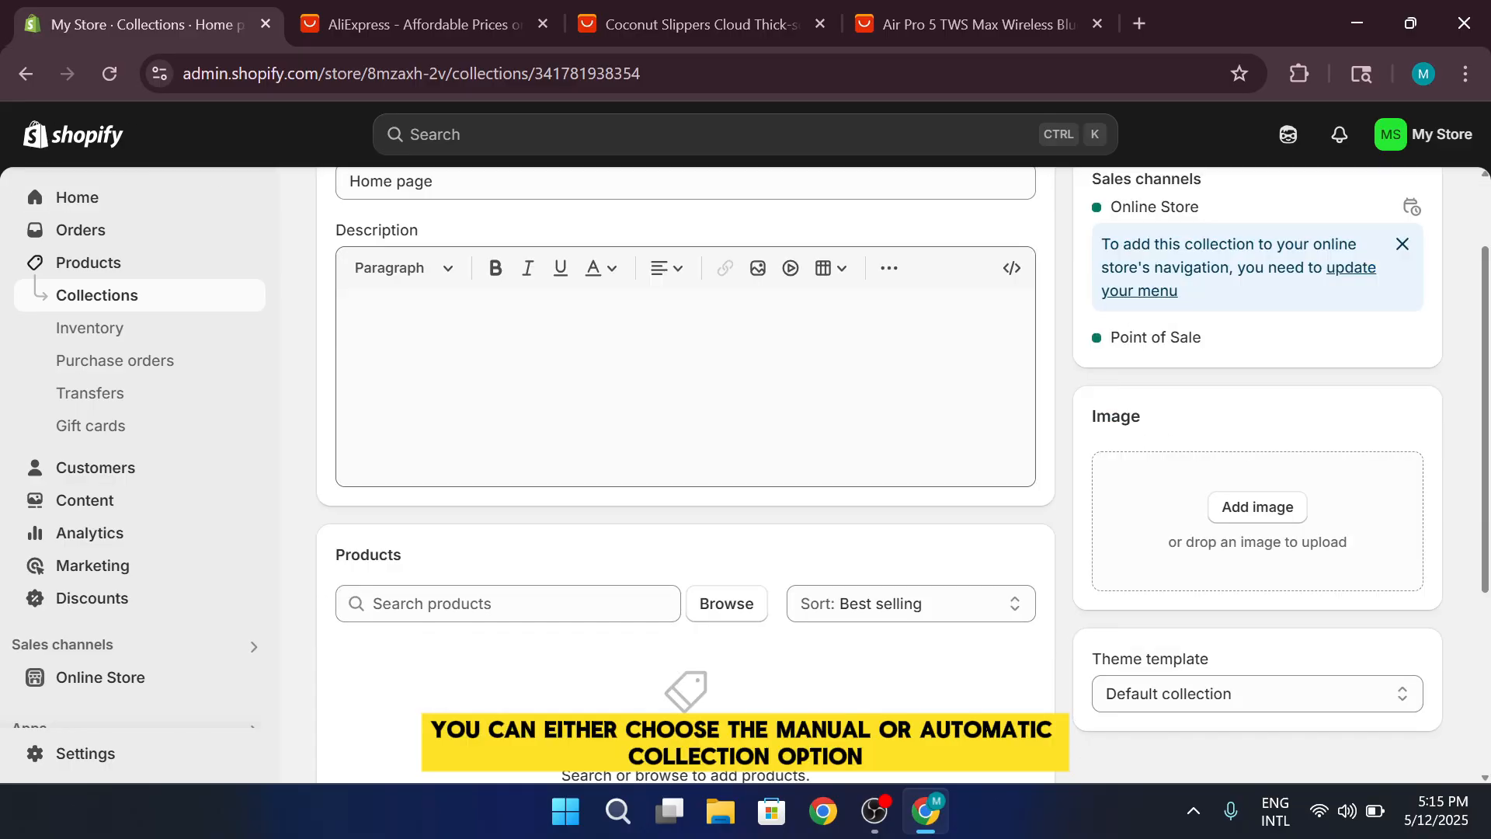
{"action": "scroll", "coordinate": [522, 372], "scroll_direction": "up", "scroll_amount": 1}
{"action": "left_click", "coordinate": [505, 298]}
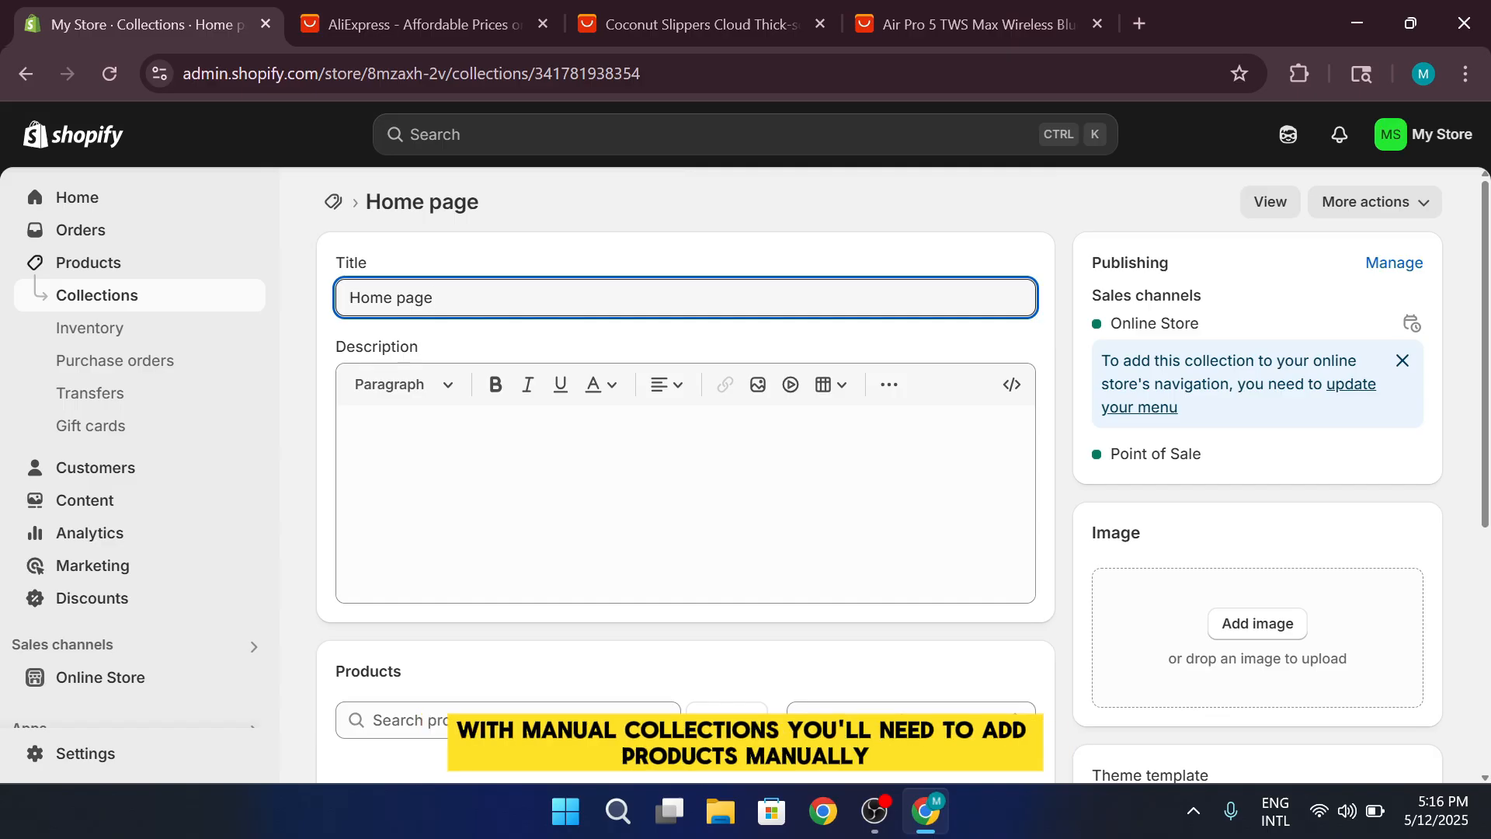
{"action": "key", "text": "ctrl+shift+Left"}
{"action": "key", "text": "ctrl+shift+Left"}
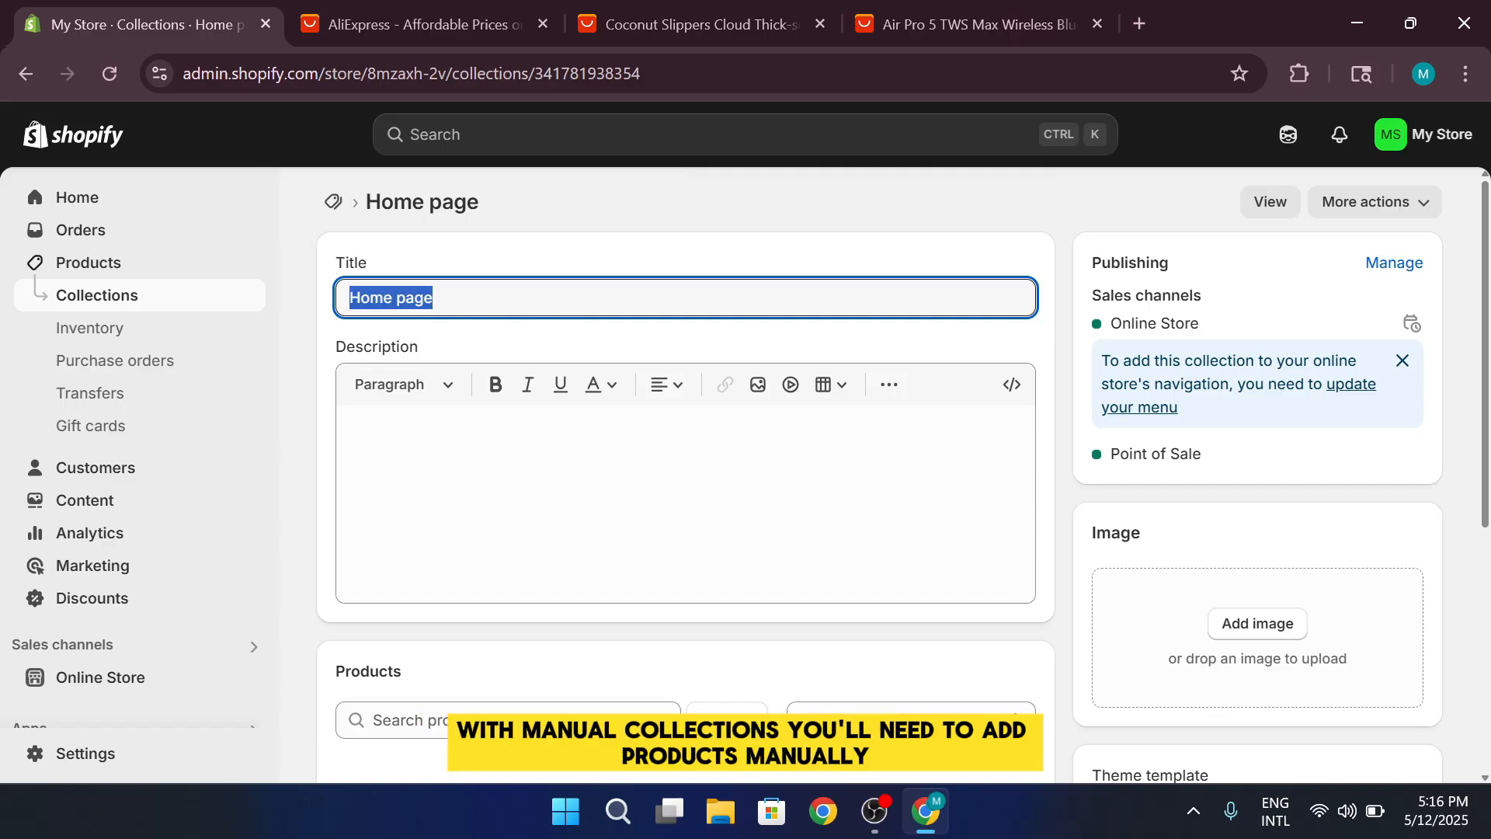
{"action": "scroll", "coordinate": [683, 482], "scroll_direction": "down", "scroll_amount": 5}
{"action": "scroll", "coordinate": [683, 481], "scroll_direction": "up", "scroll_amount": 5}
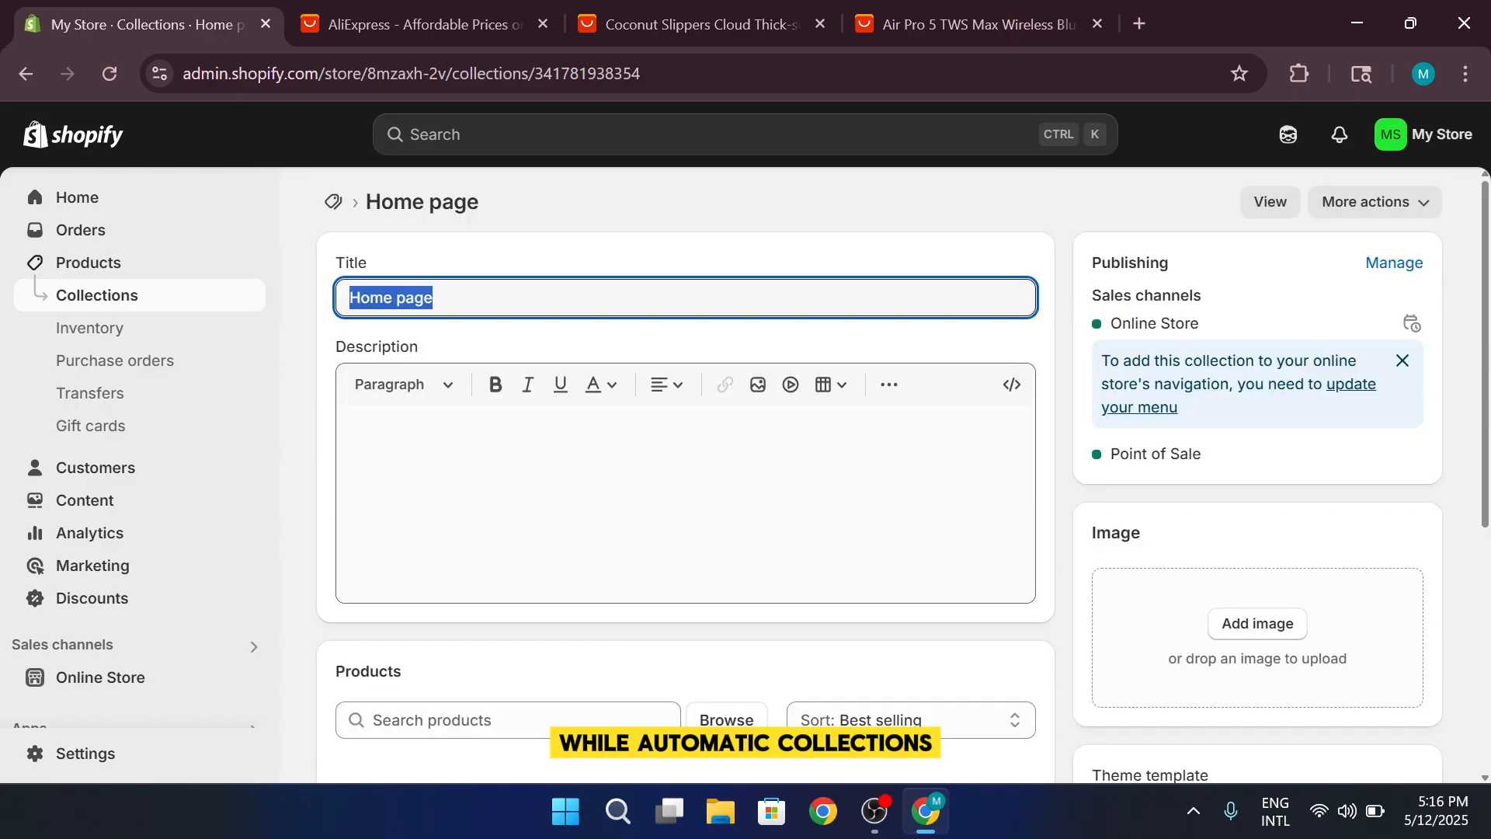
{"action": "scroll", "coordinate": [579, 342], "scroll_direction": "down", "scroll_amount": 5}
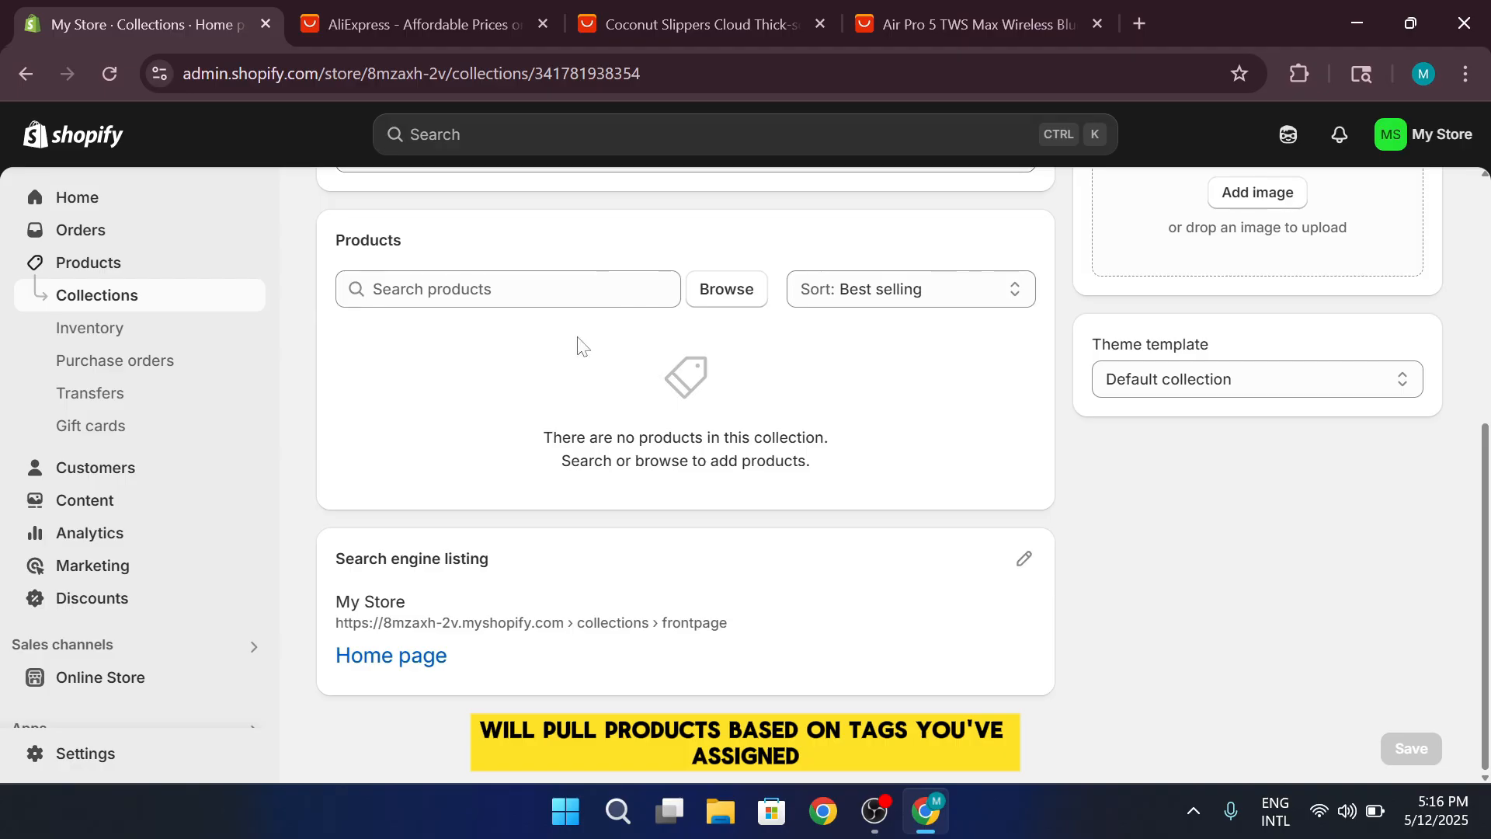
{"action": "scroll", "coordinate": [579, 341], "scroll_direction": "up", "scroll_amount": 5}
{"action": "scroll", "coordinate": [578, 341], "scroll_direction": "down", "scroll_amount": 2}
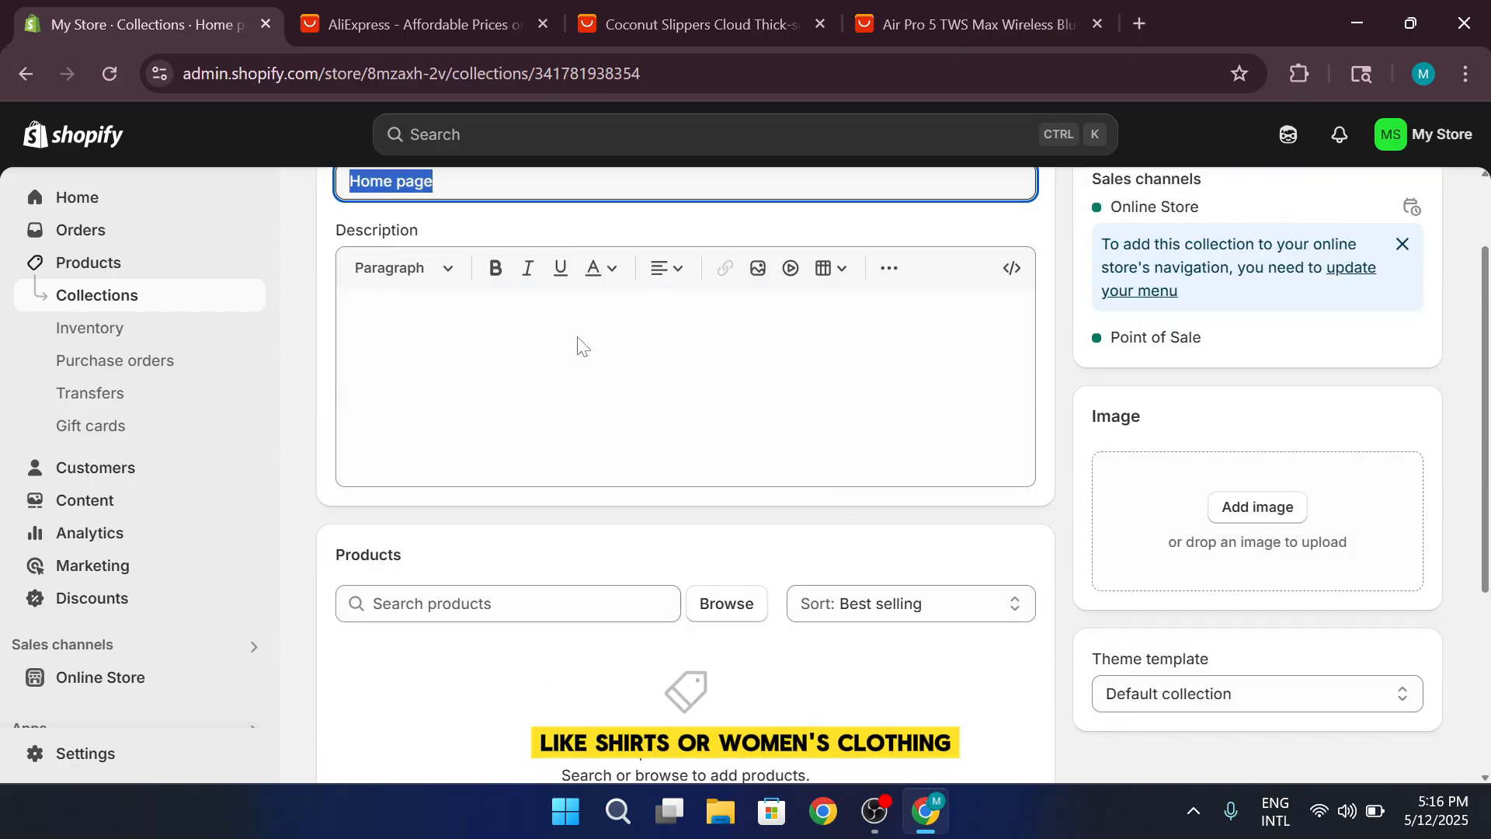
{"action": "scroll", "coordinate": [578, 342], "scroll_direction": "up", "scroll_amount": 2}
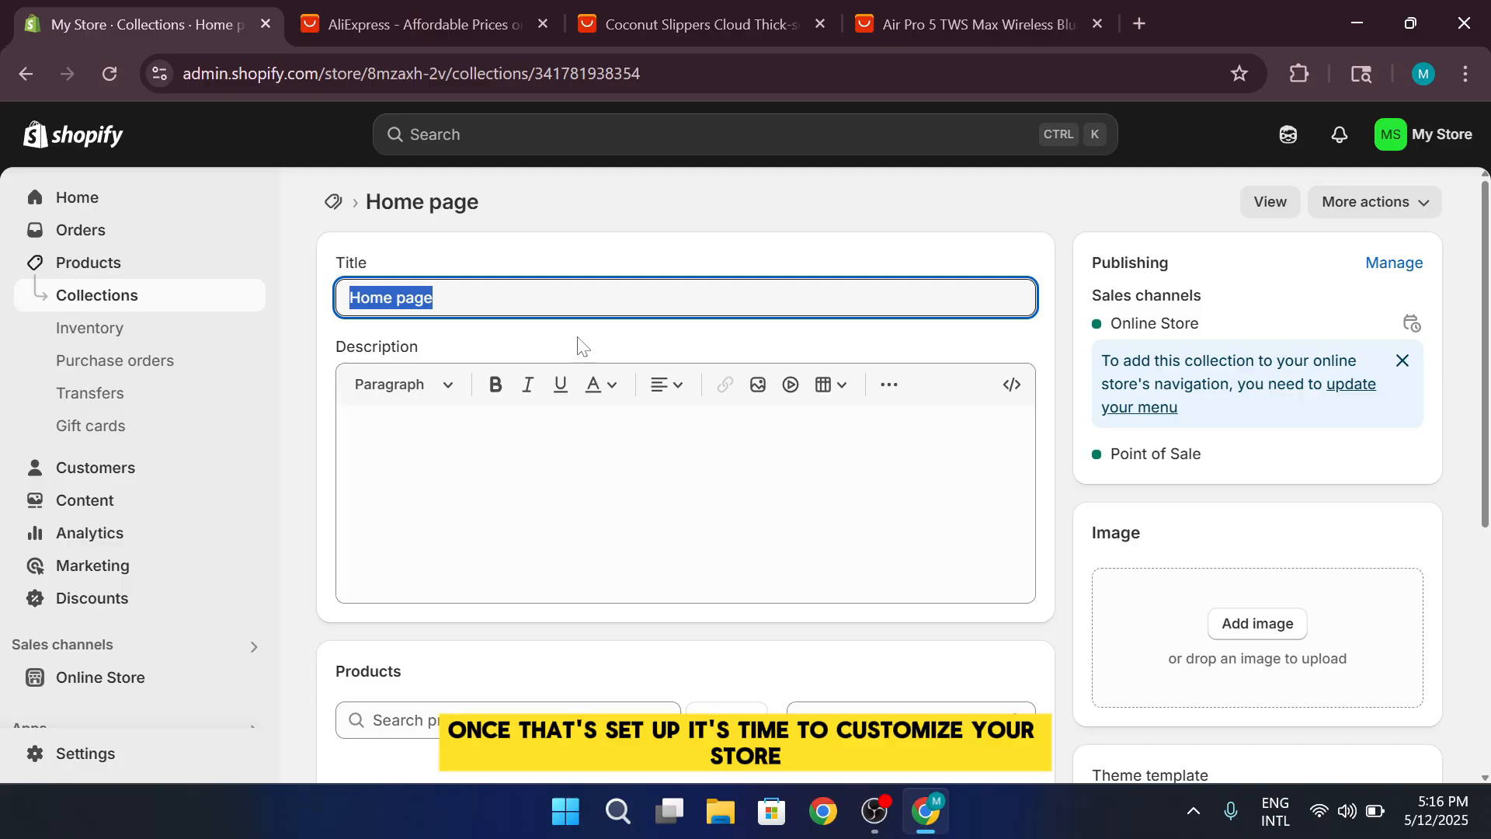
{"action": "key", "text": "alt+Left"}
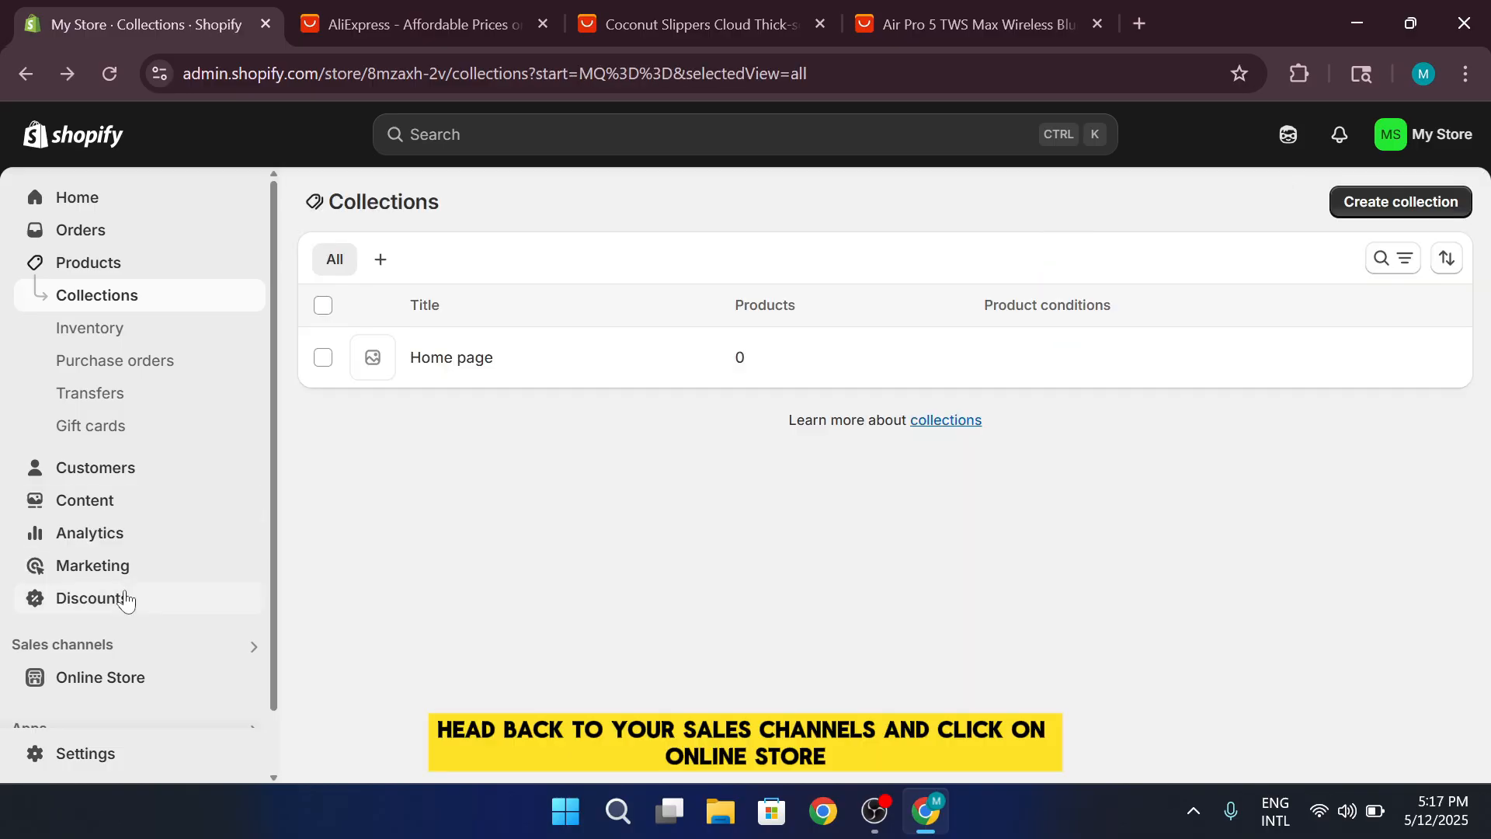
Open the online store's themes page and browse the popular free themes
{"action": "left_click", "coordinate": [129, 677]}
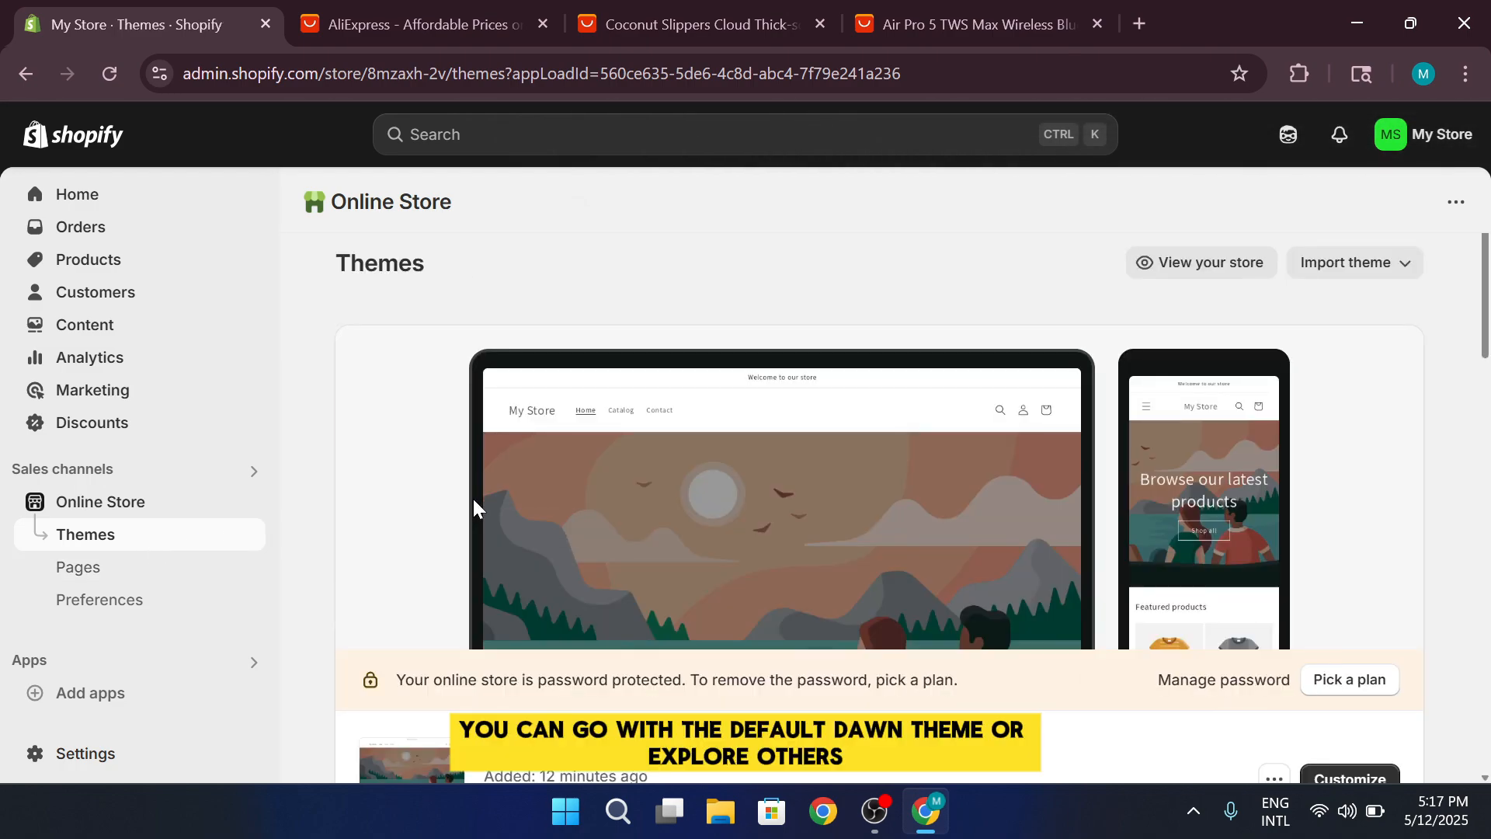
{"action": "scroll", "coordinate": [552, 472], "scroll_direction": "down", "scroll_amount": 15}
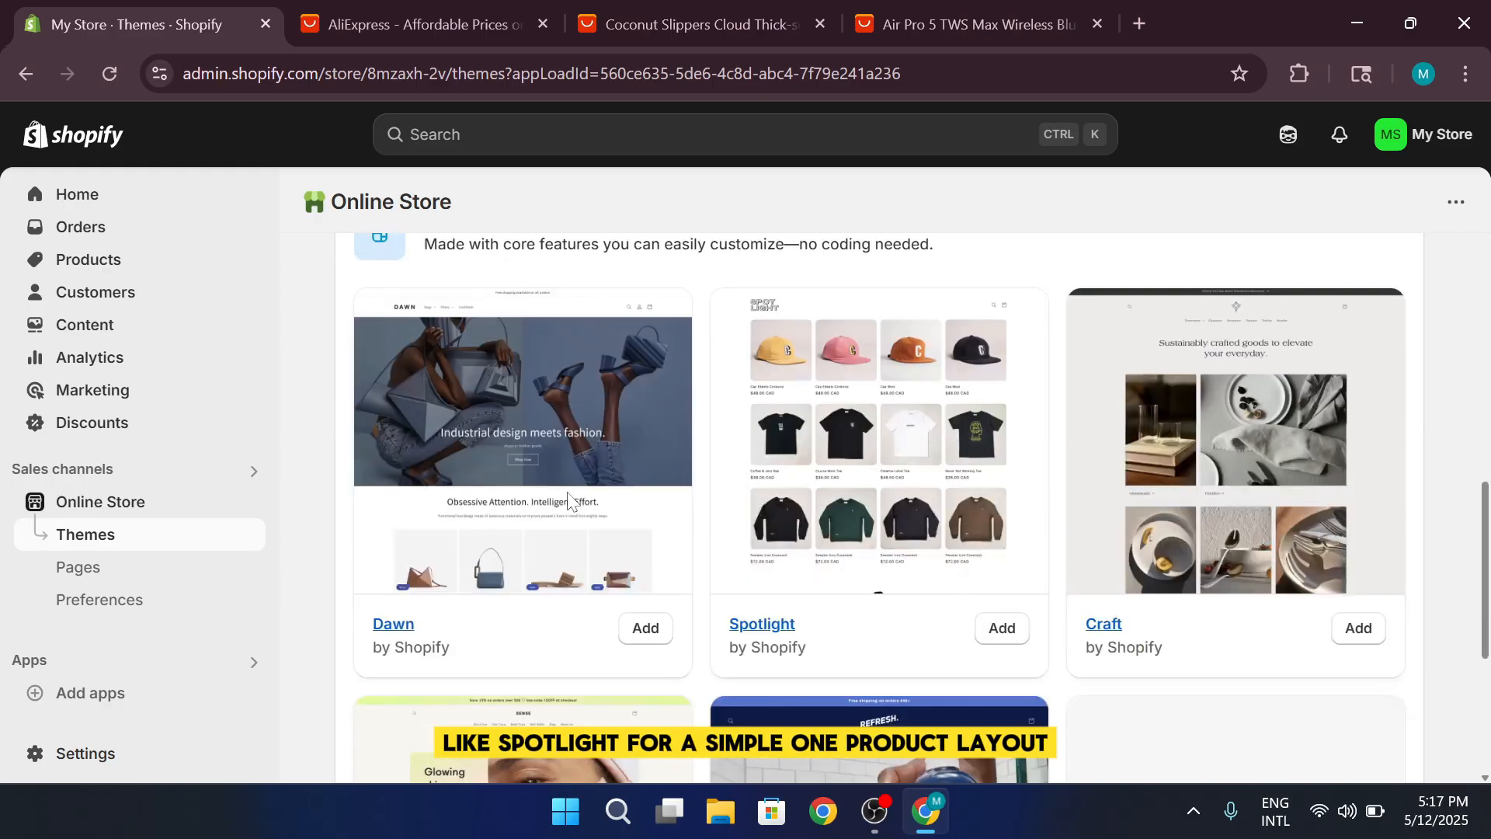
{"action": "scroll", "coordinate": [813, 409], "scroll_direction": "down", "scroll_amount": 5}
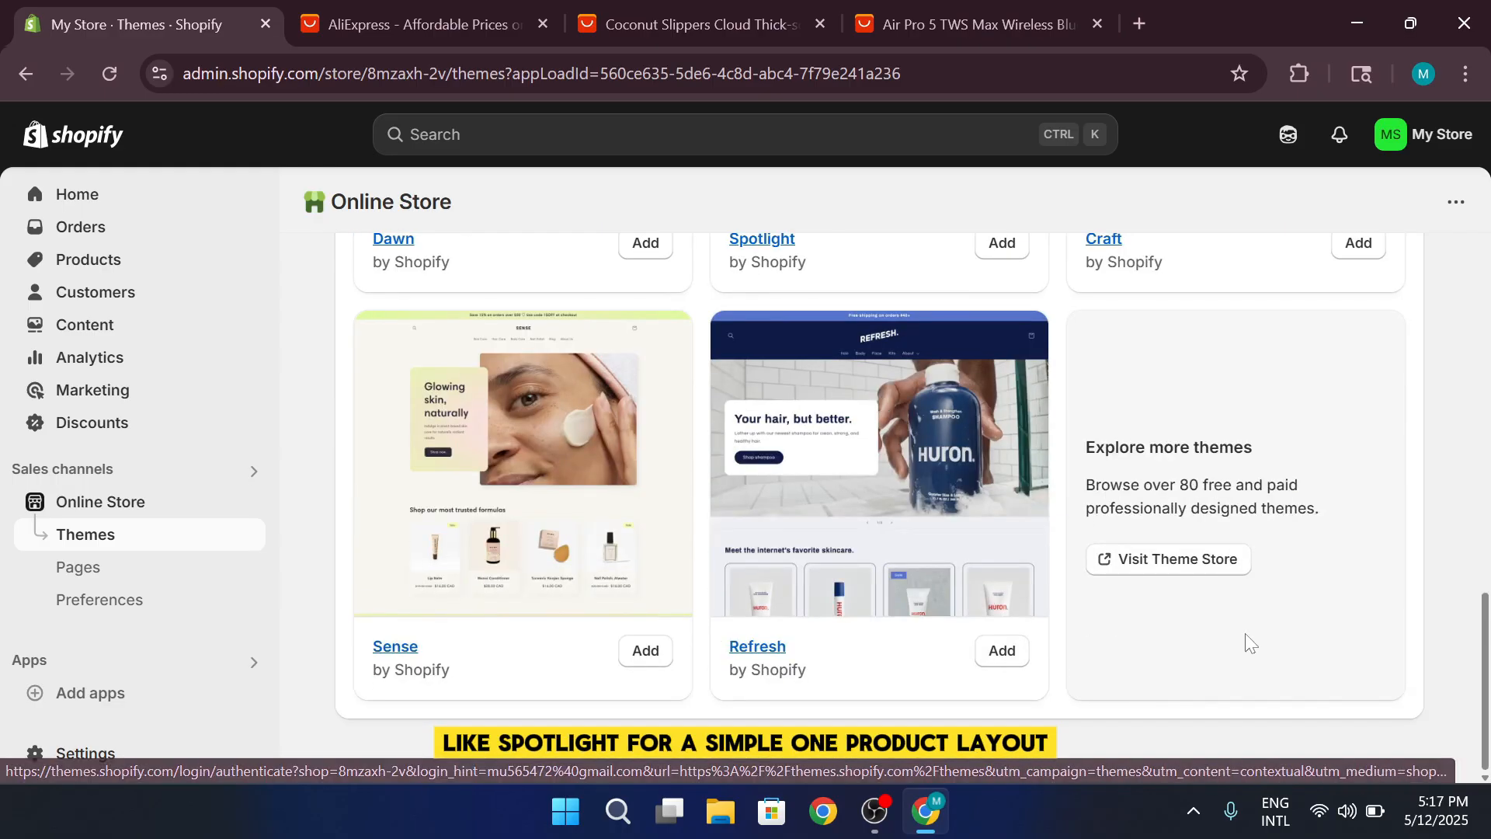
Visit the Theme Store, browse the themes, and start a trial of the Focal theme
{"action": "left_click", "coordinate": [1152, 556]}
{"action": "scroll", "coordinate": [1209, 553], "scroll_direction": "down", "scroll_amount": 6}
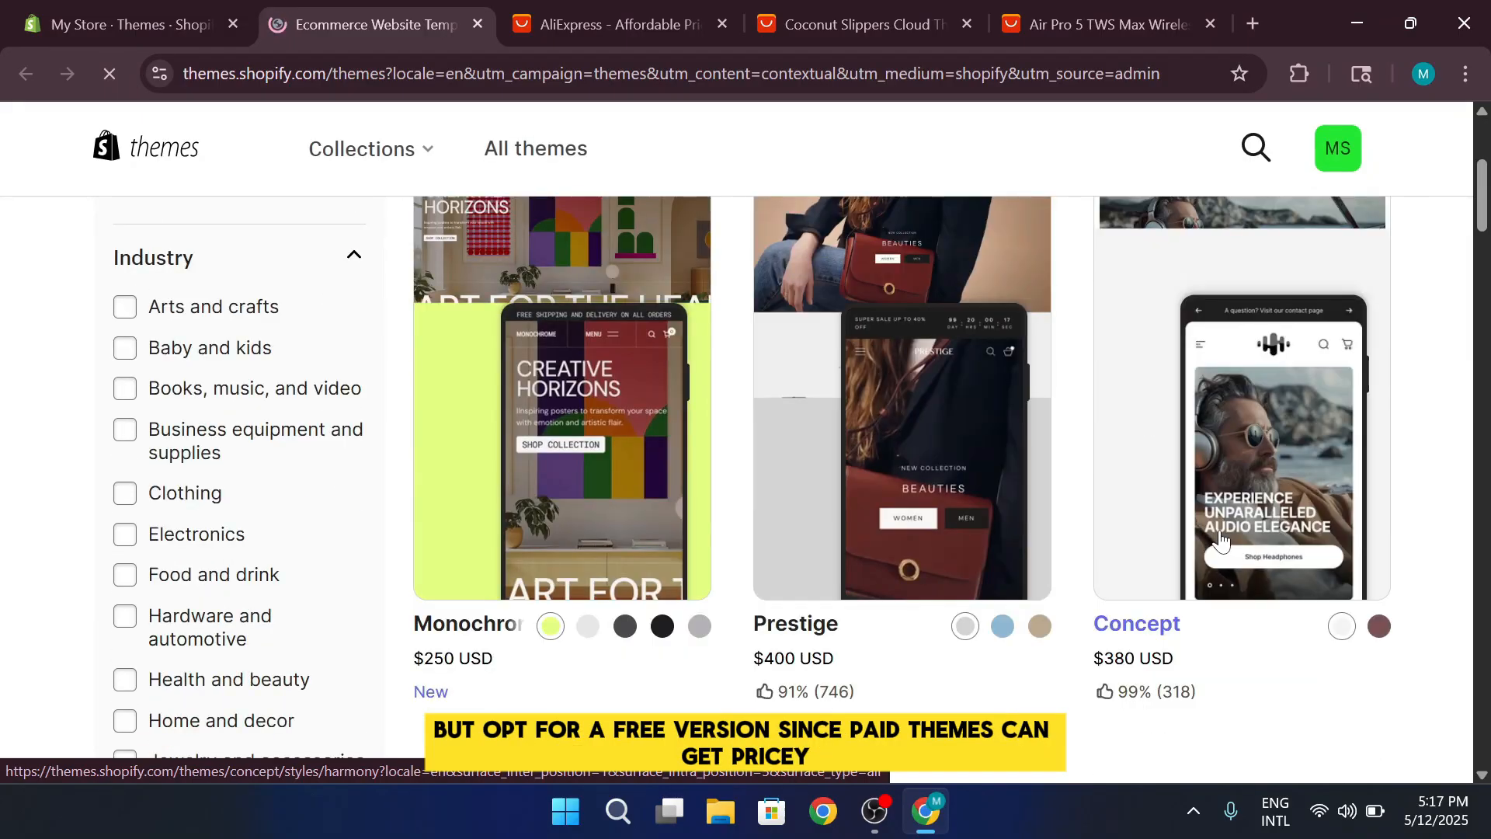
{"action": "scroll", "coordinate": [1208, 553], "scroll_direction": "down", "scroll_amount": 15}
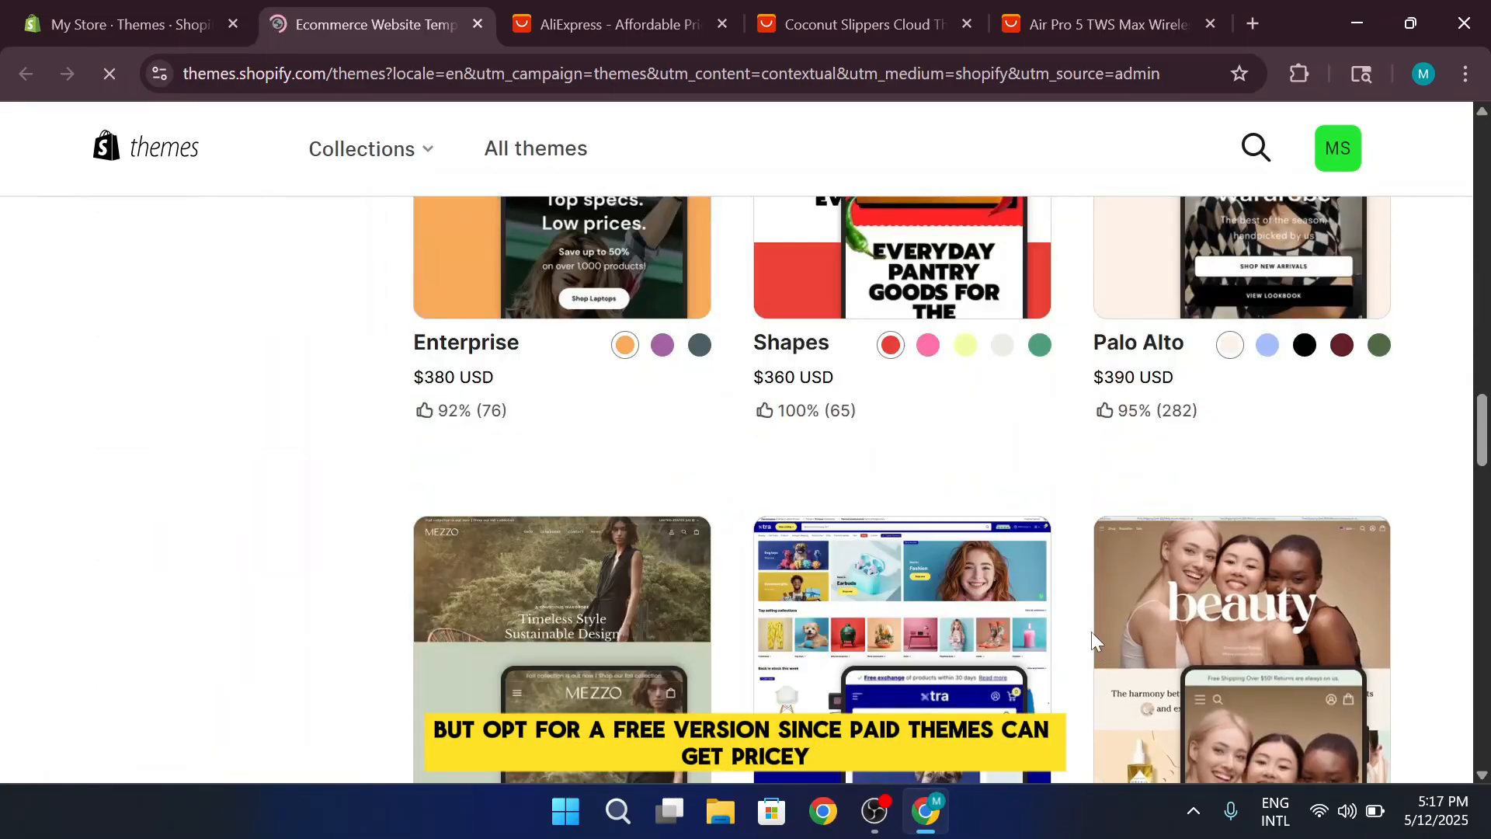
{"action": "scroll", "coordinate": [1092, 631], "scroll_direction": "down", "scroll_amount": 6}
{"action": "scroll", "coordinate": [1084, 632], "scroll_direction": "up", "scroll_amount": 15}
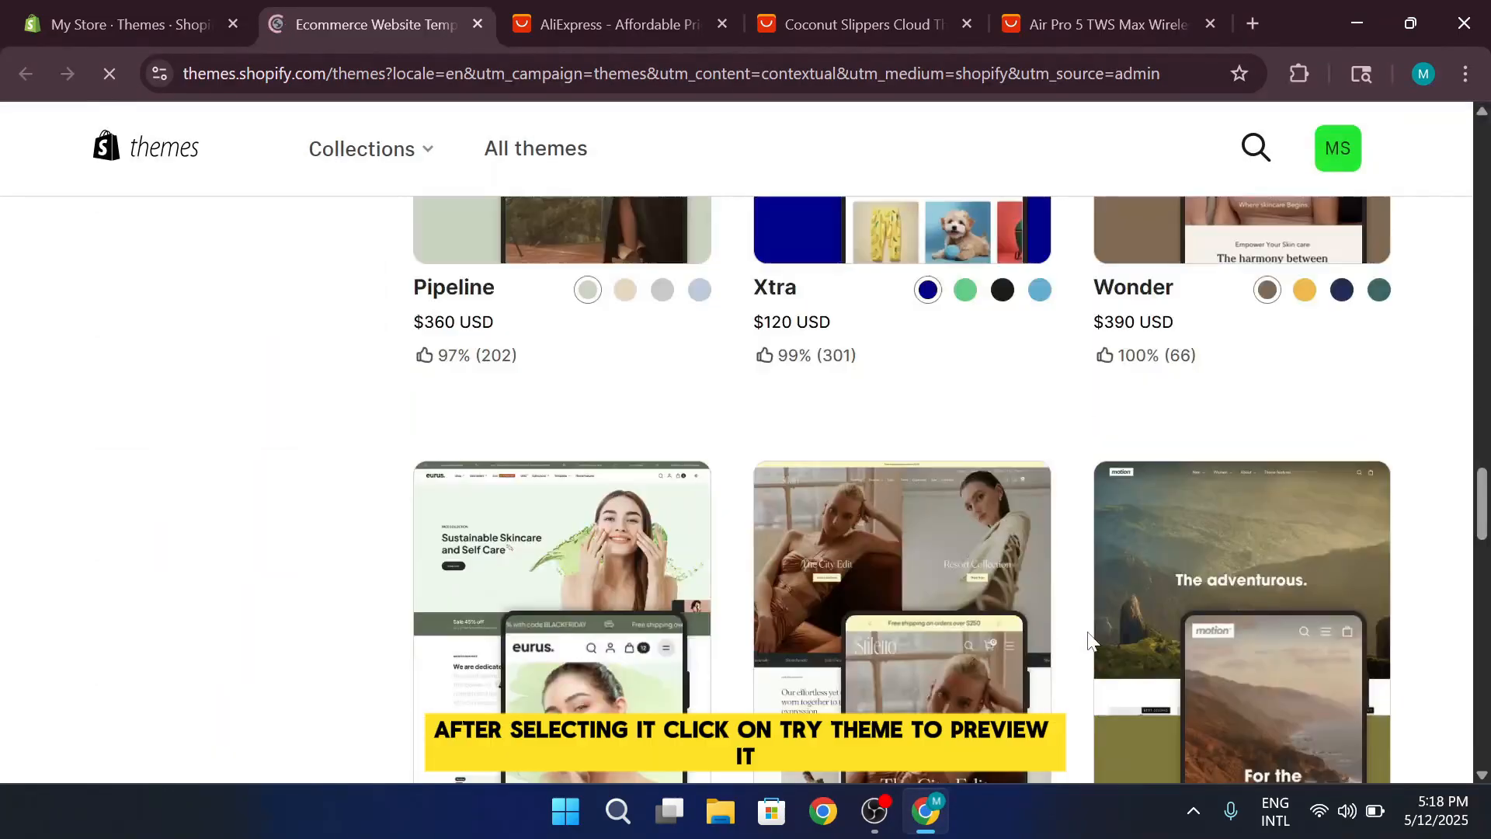
{"action": "left_click", "coordinate": [1127, 611]}
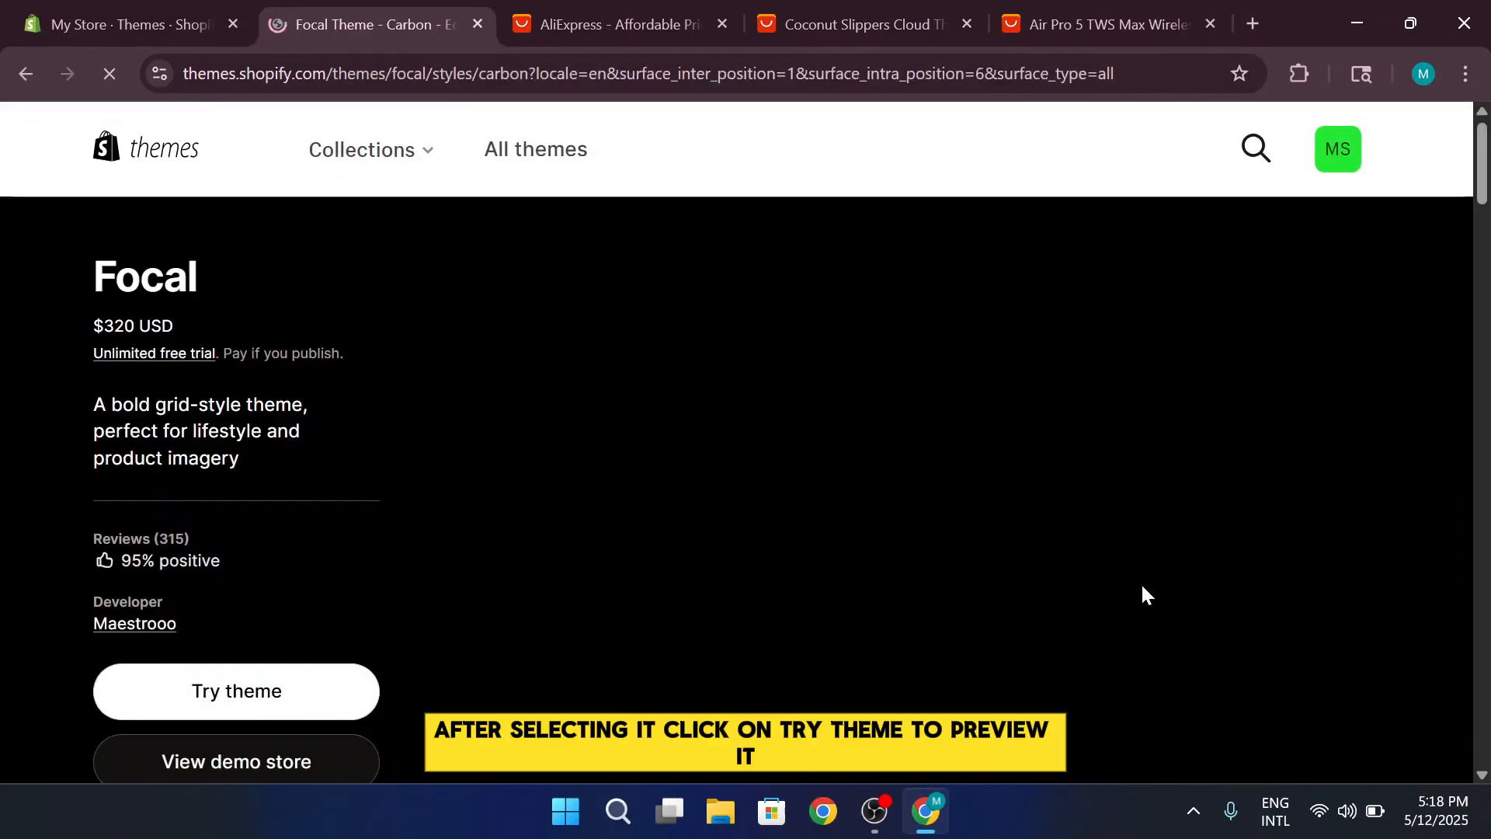
{"action": "left_click", "coordinate": [253, 690]}
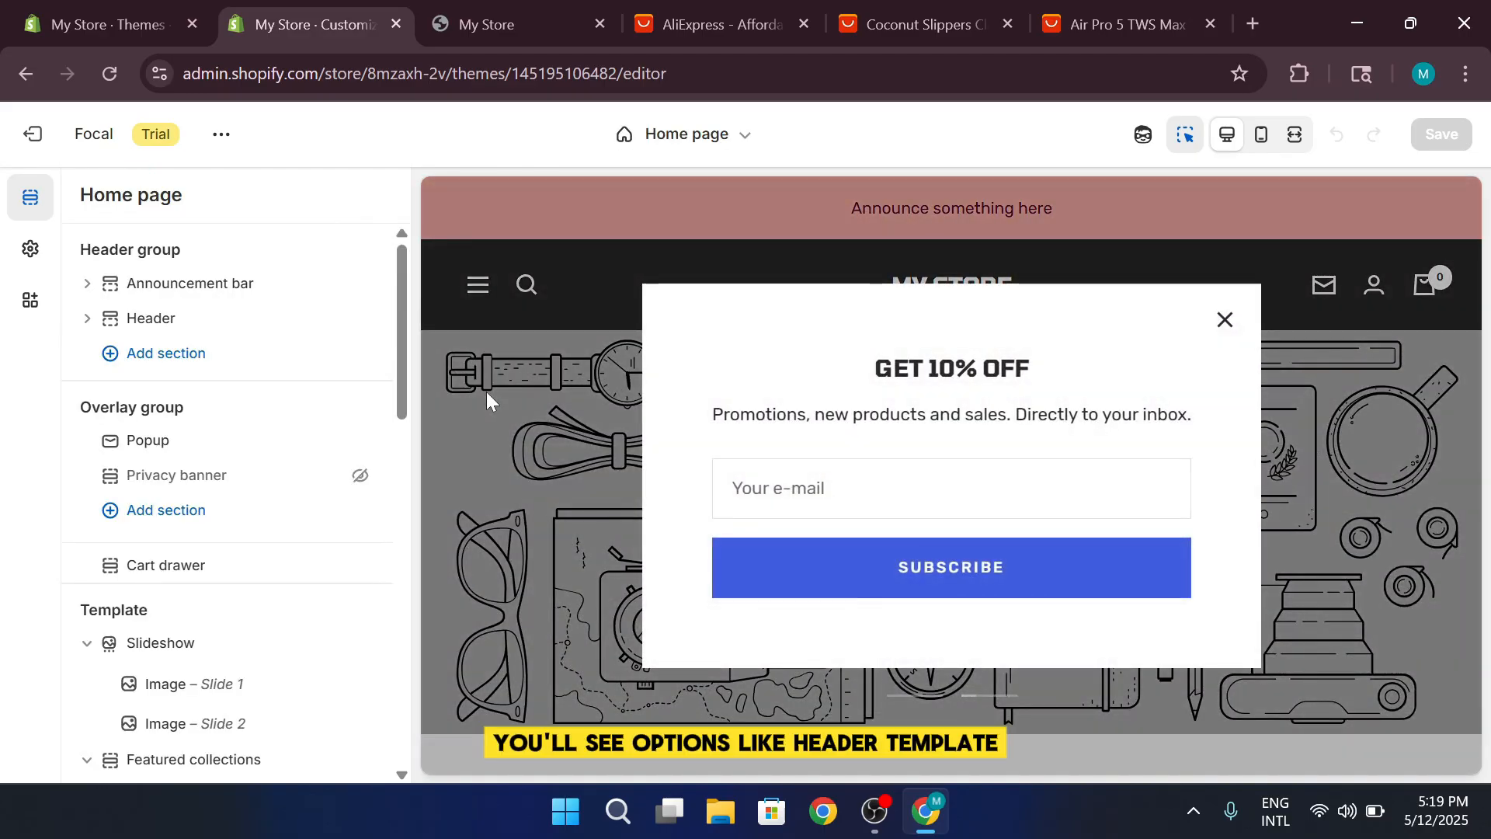
Close the newsletter popup in the home page preview, view the slideshow image's settings, and return to the section list
{"action": "left_click", "coordinate": [1225, 319]}
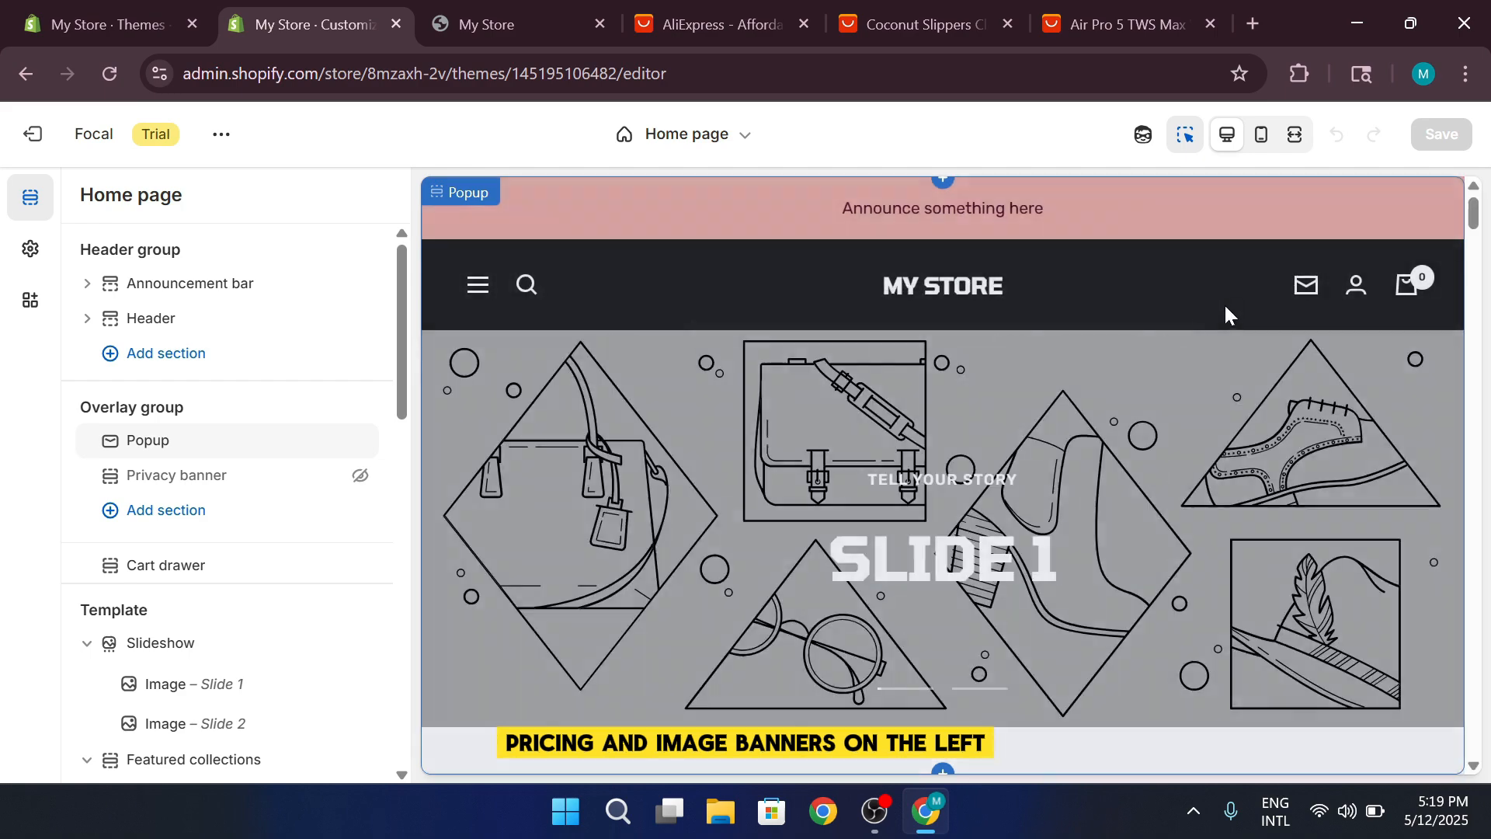
{"action": "left_click", "coordinate": [1196, 342]}
{"action": "left_click", "coordinate": [1138, 444]}
{"action": "scroll", "coordinate": [1427, 528], "scroll_direction": "down", "scroll_amount": 4}
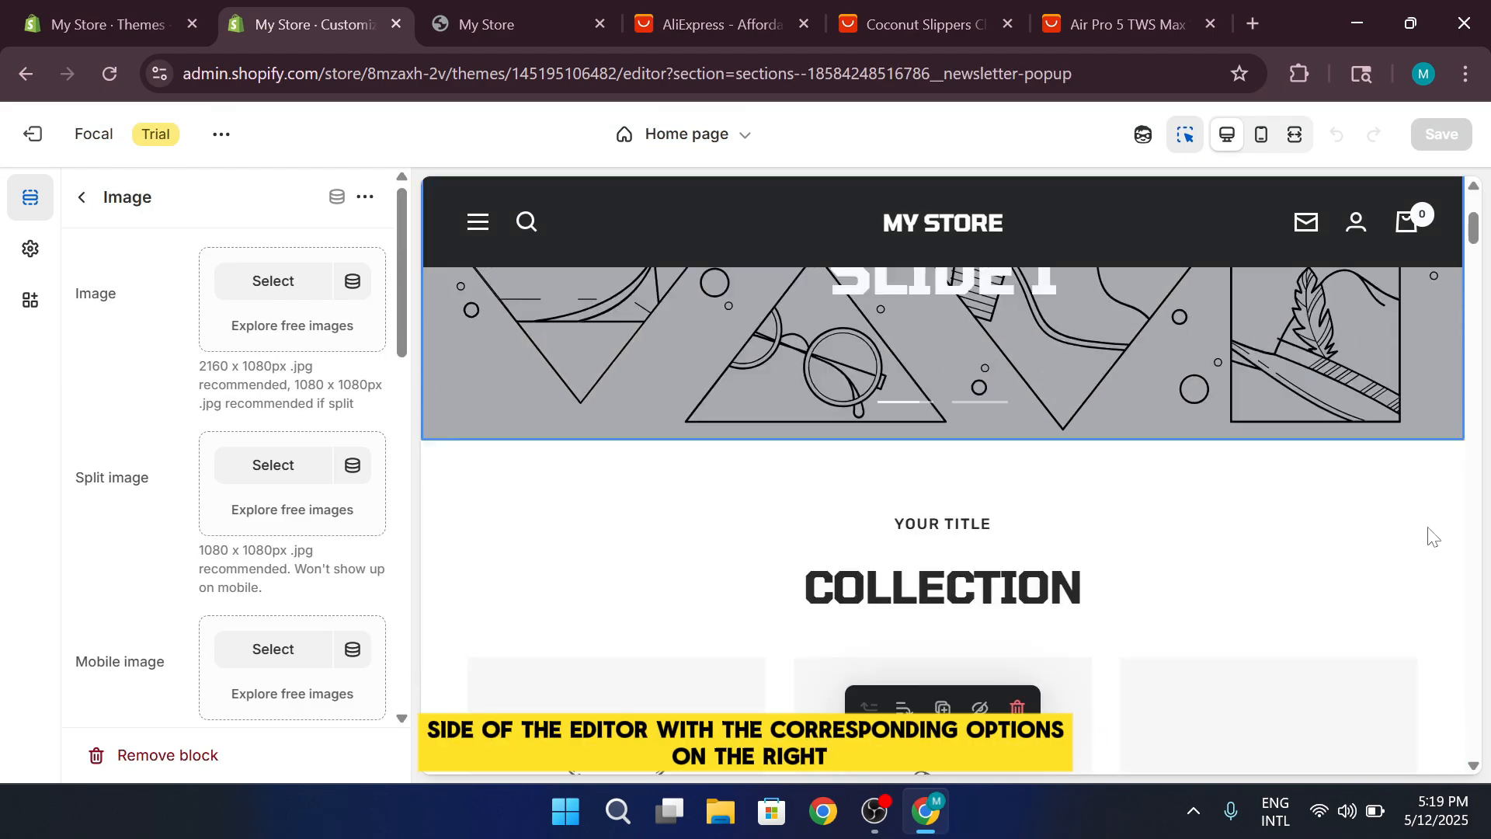
{"action": "scroll", "coordinate": [1433, 536], "scroll_direction": "up", "scroll_amount": 4}
{"action": "left_click", "coordinate": [81, 196]}
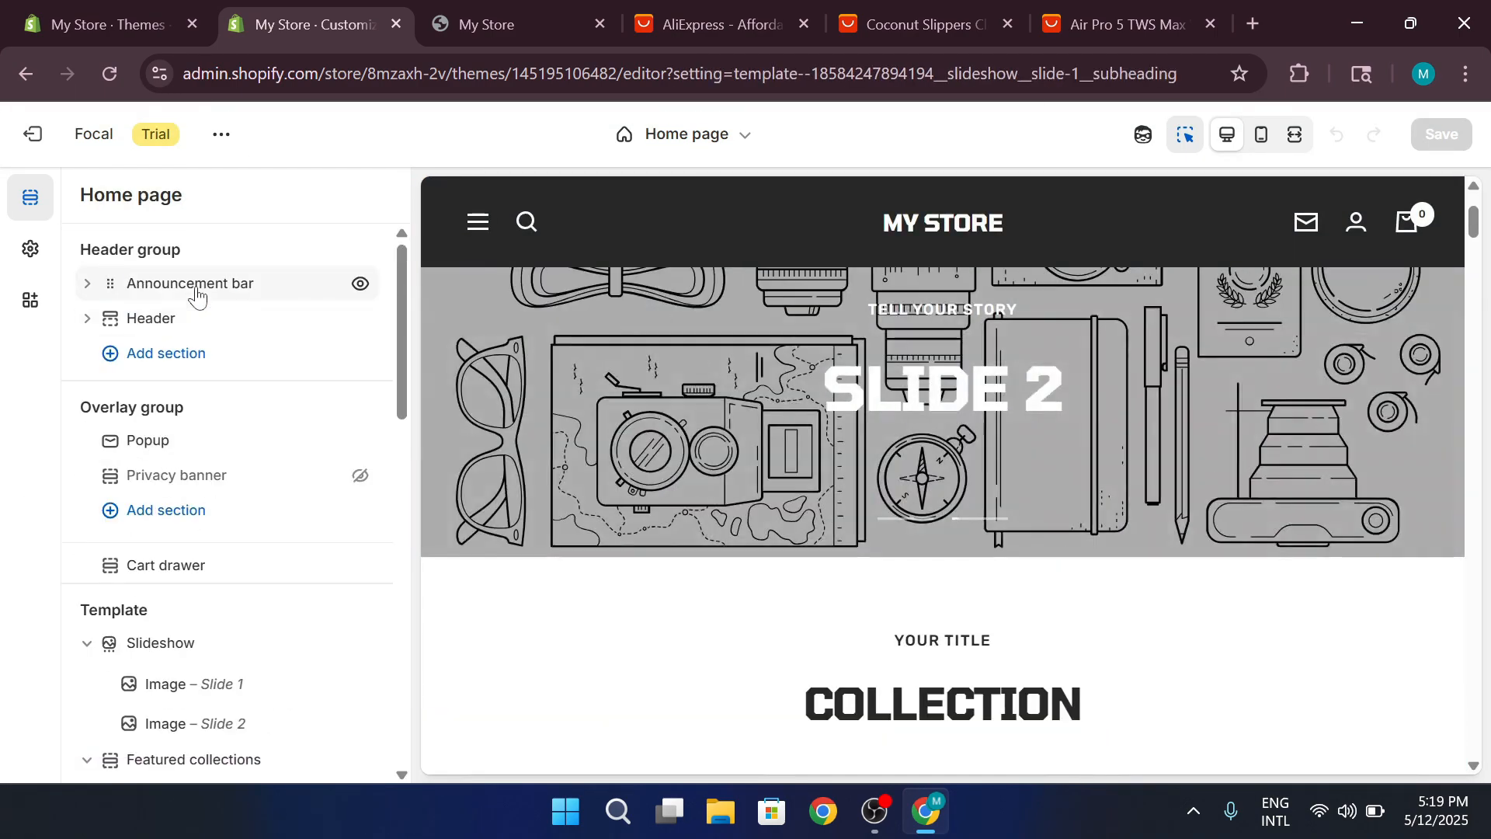
Examine the Focal home page's header, overlay and template sections along with the product area in the preview
{"action": "left_click", "coordinate": [200, 301]}
{"action": "left_click", "coordinate": [197, 314]}
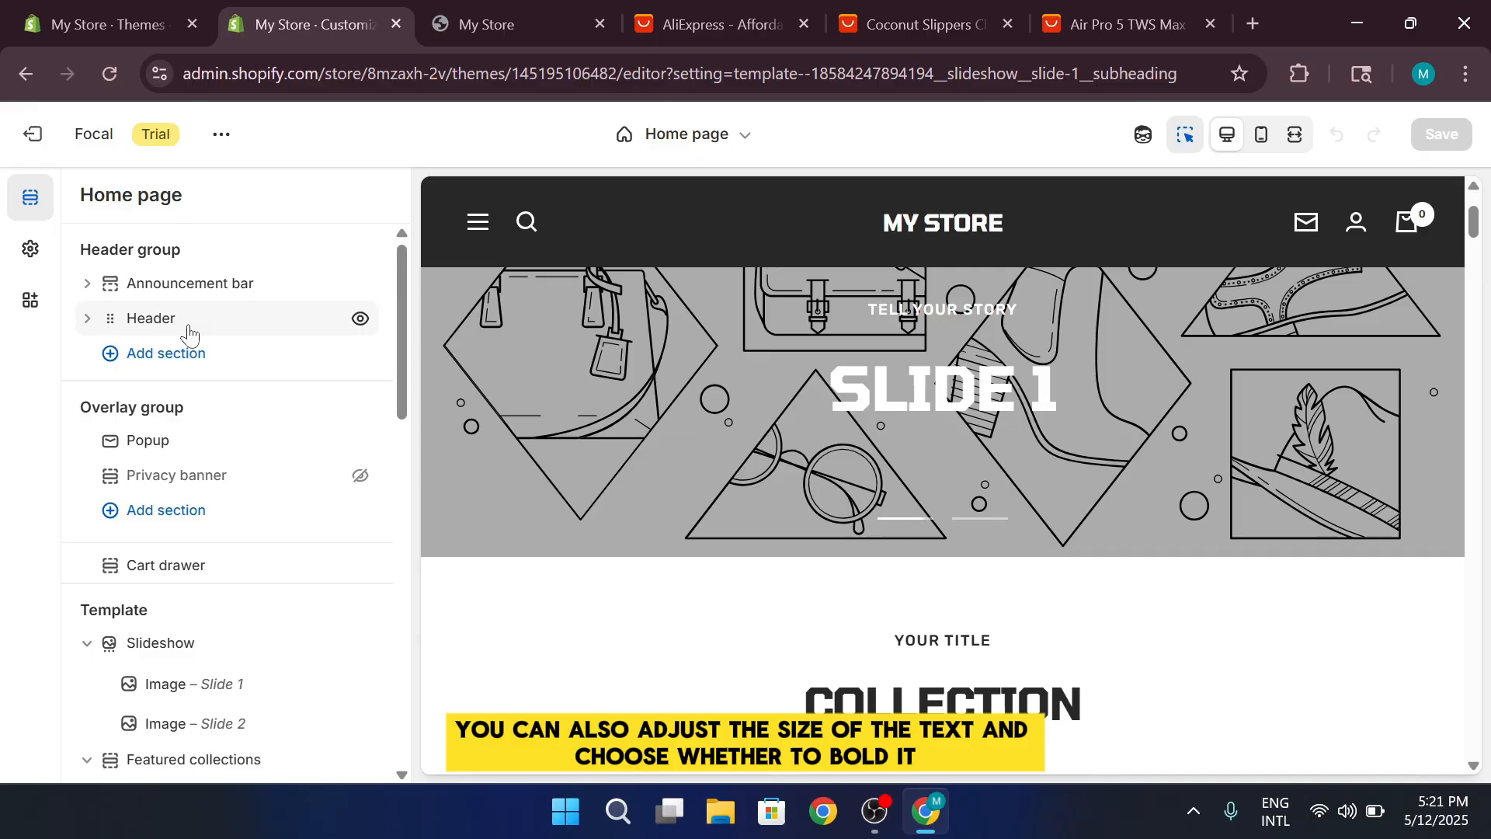
{"action": "scroll", "coordinate": [258, 422], "scroll_direction": "down", "scroll_amount": 3}
{"action": "scroll", "coordinate": [259, 422], "scroll_direction": "up", "scroll_amount": 3}
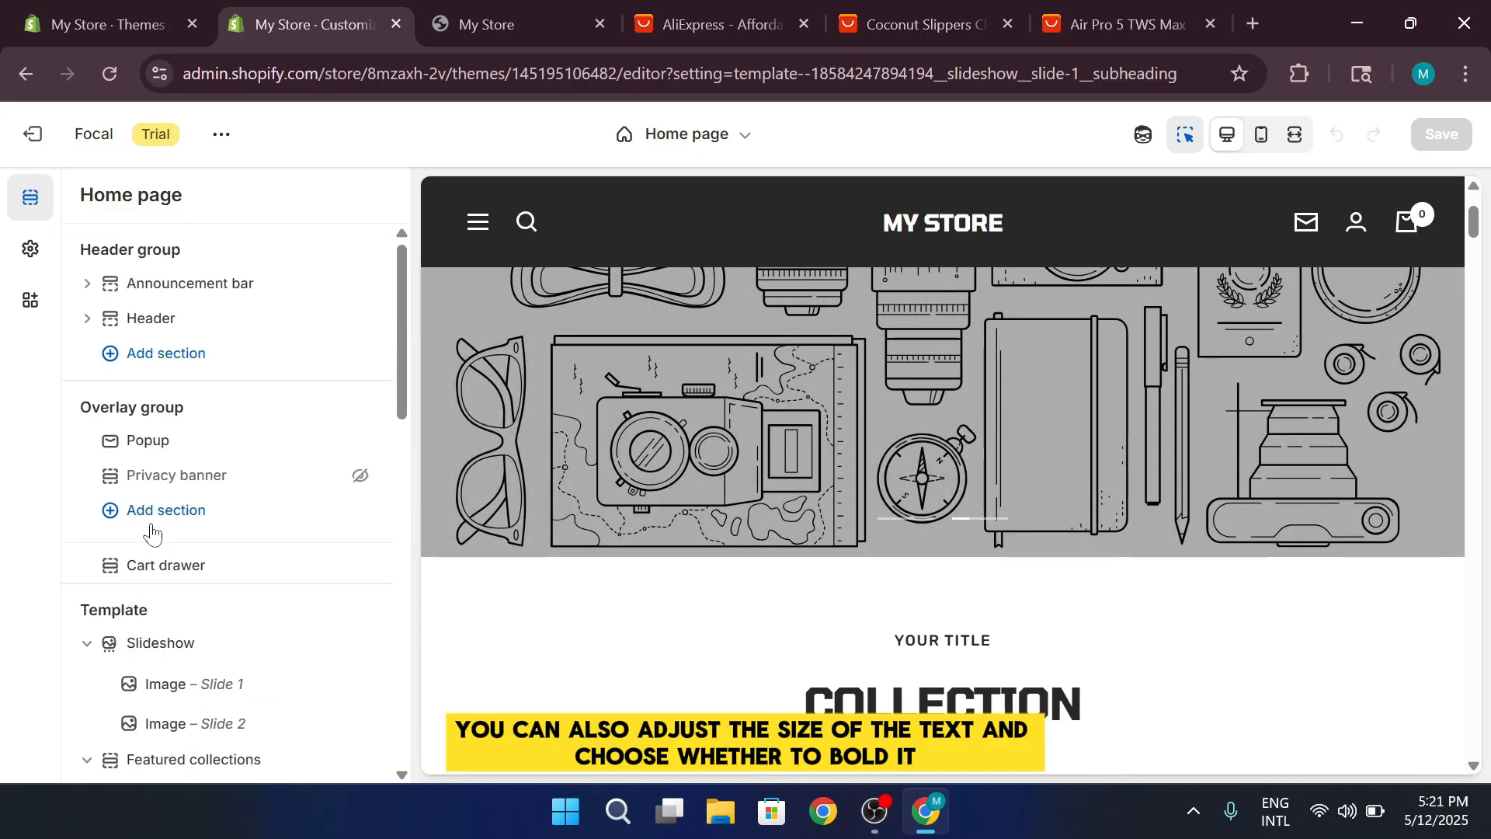
{"action": "scroll", "coordinate": [617, 589], "scroll_direction": "down", "scroll_amount": 5}
{"action": "scroll", "coordinate": [589, 599], "scroll_direction": "up", "scroll_amount": 8}
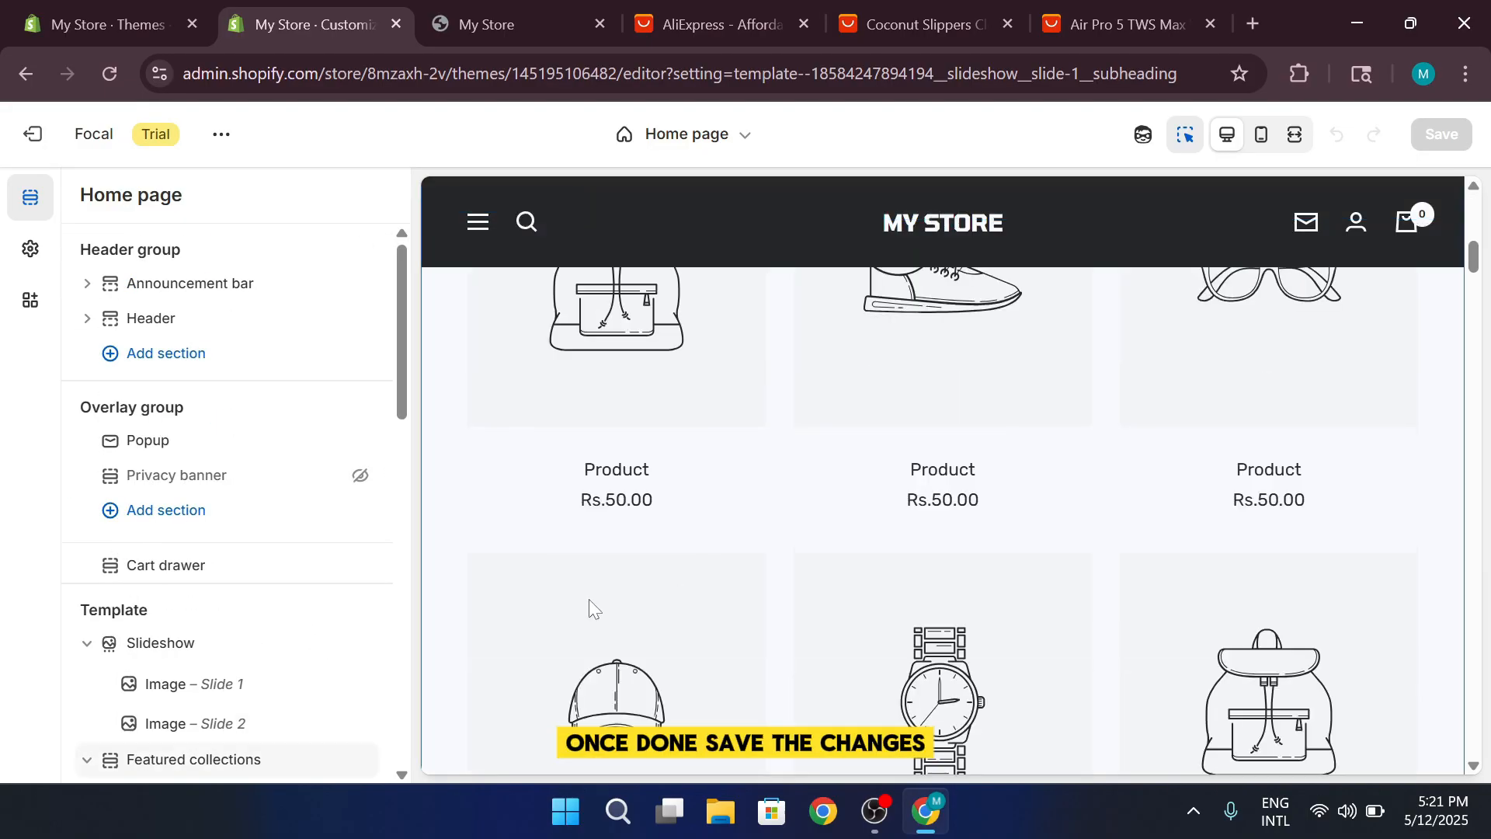
Switch back to the store admin's themes page and open the store's general settings
{"action": "left_click", "coordinate": [107, 8]}
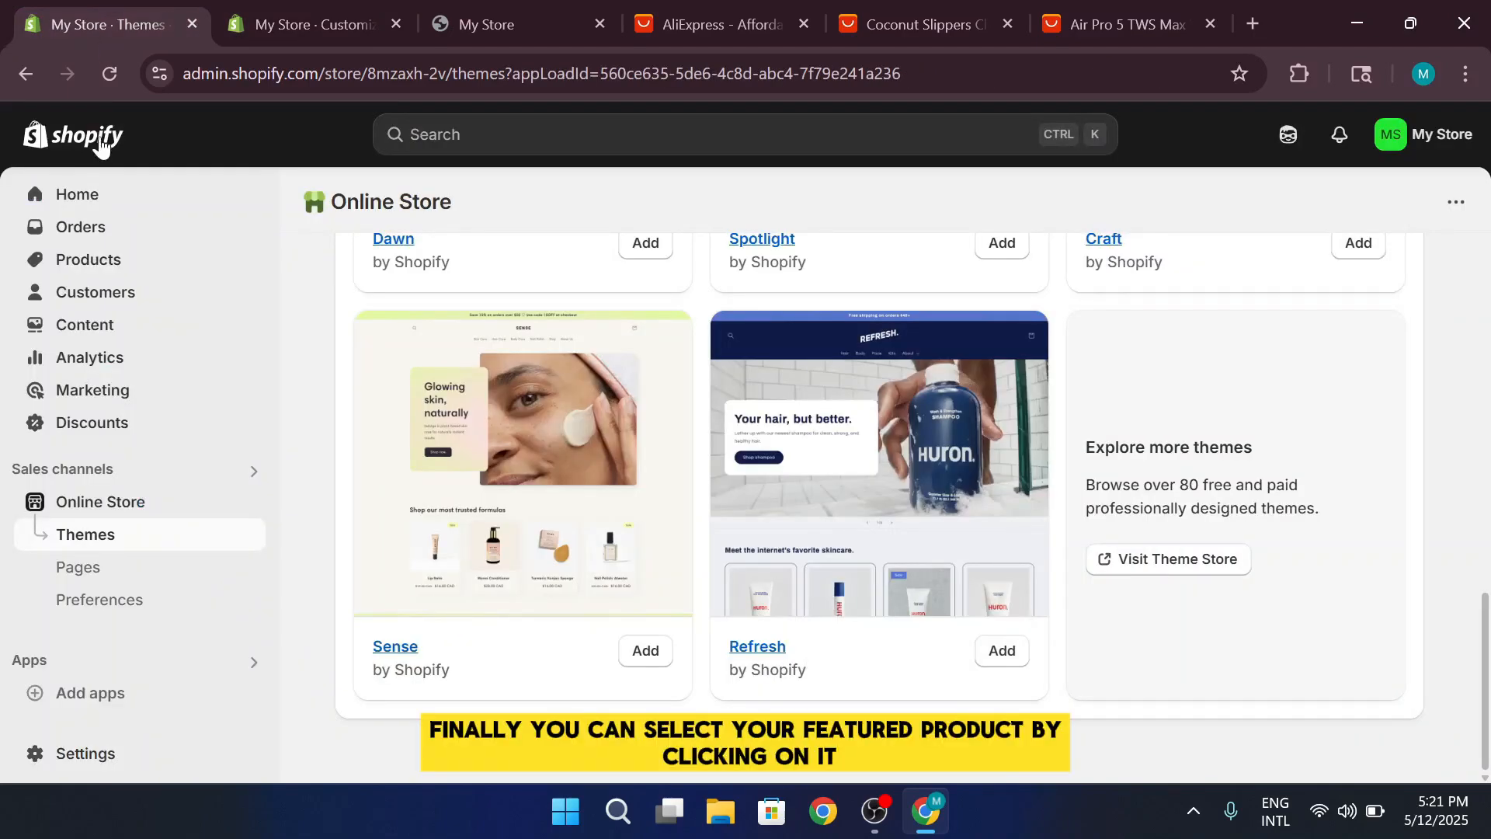
{"action": "scroll", "coordinate": [878, 505], "scroll_direction": "up", "scroll_amount": 8}
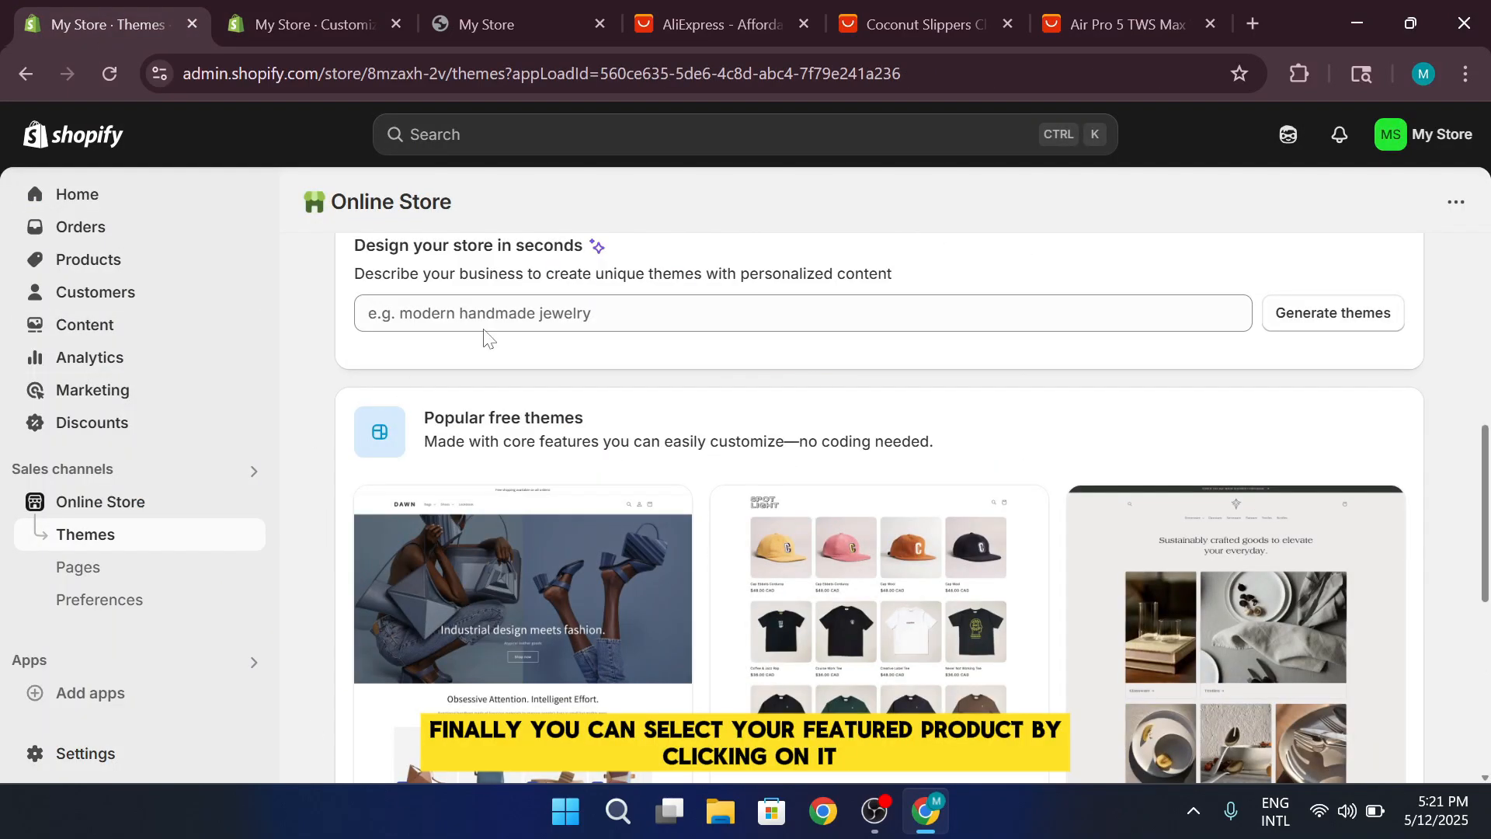
{"action": "scroll", "coordinate": [491, 336], "scroll_direction": "up", "scroll_amount": 5}
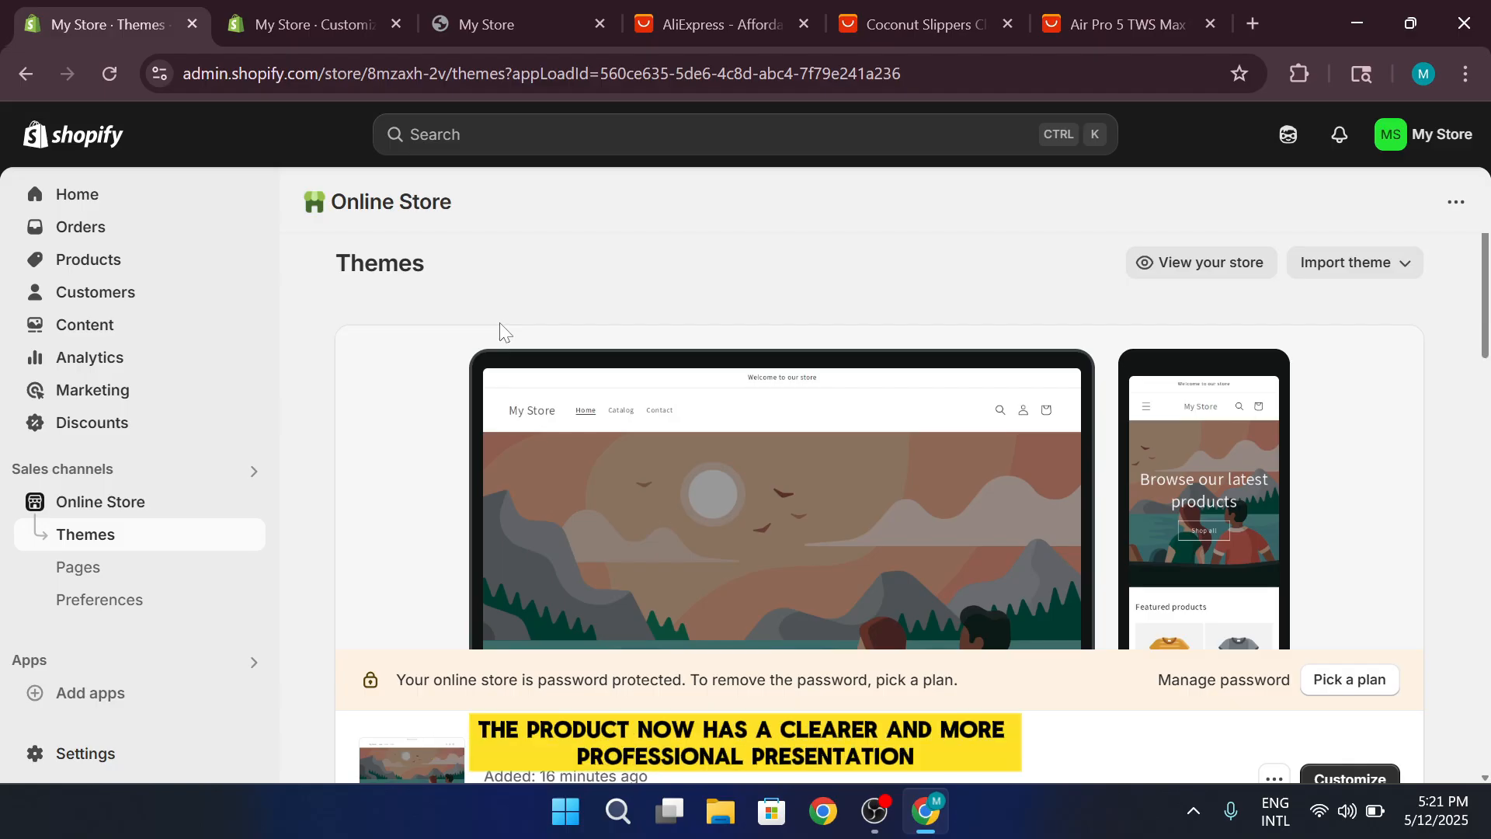
{"action": "left_click", "coordinate": [161, 755]}
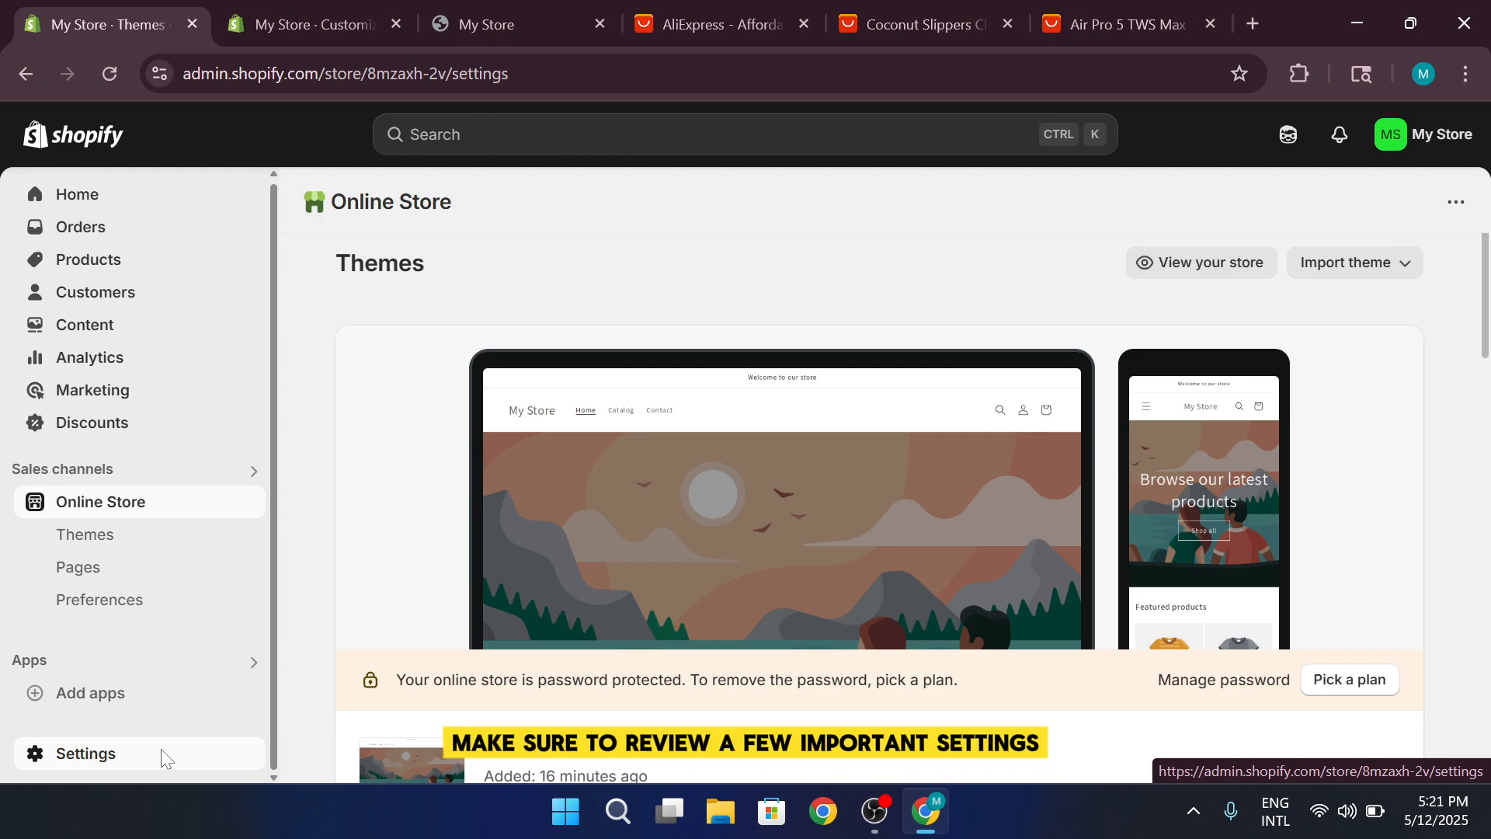
{"action": "left_click", "coordinate": [85, 754]}
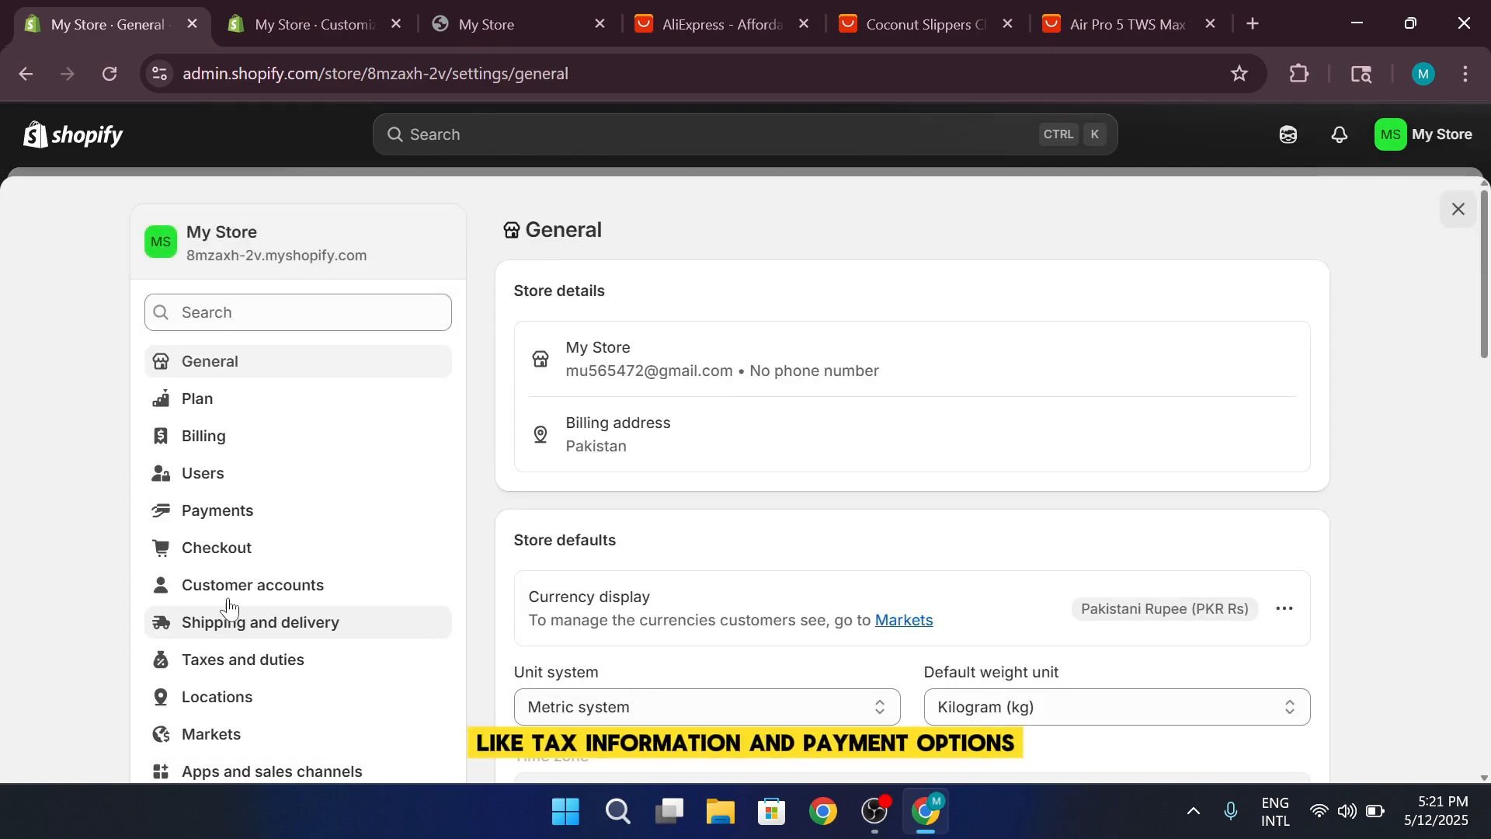
Open the store's checkout settings and examine the customer contact method options
{"action": "scroll", "coordinate": [299, 454], "scroll_direction": "down", "scroll_amount": 1}
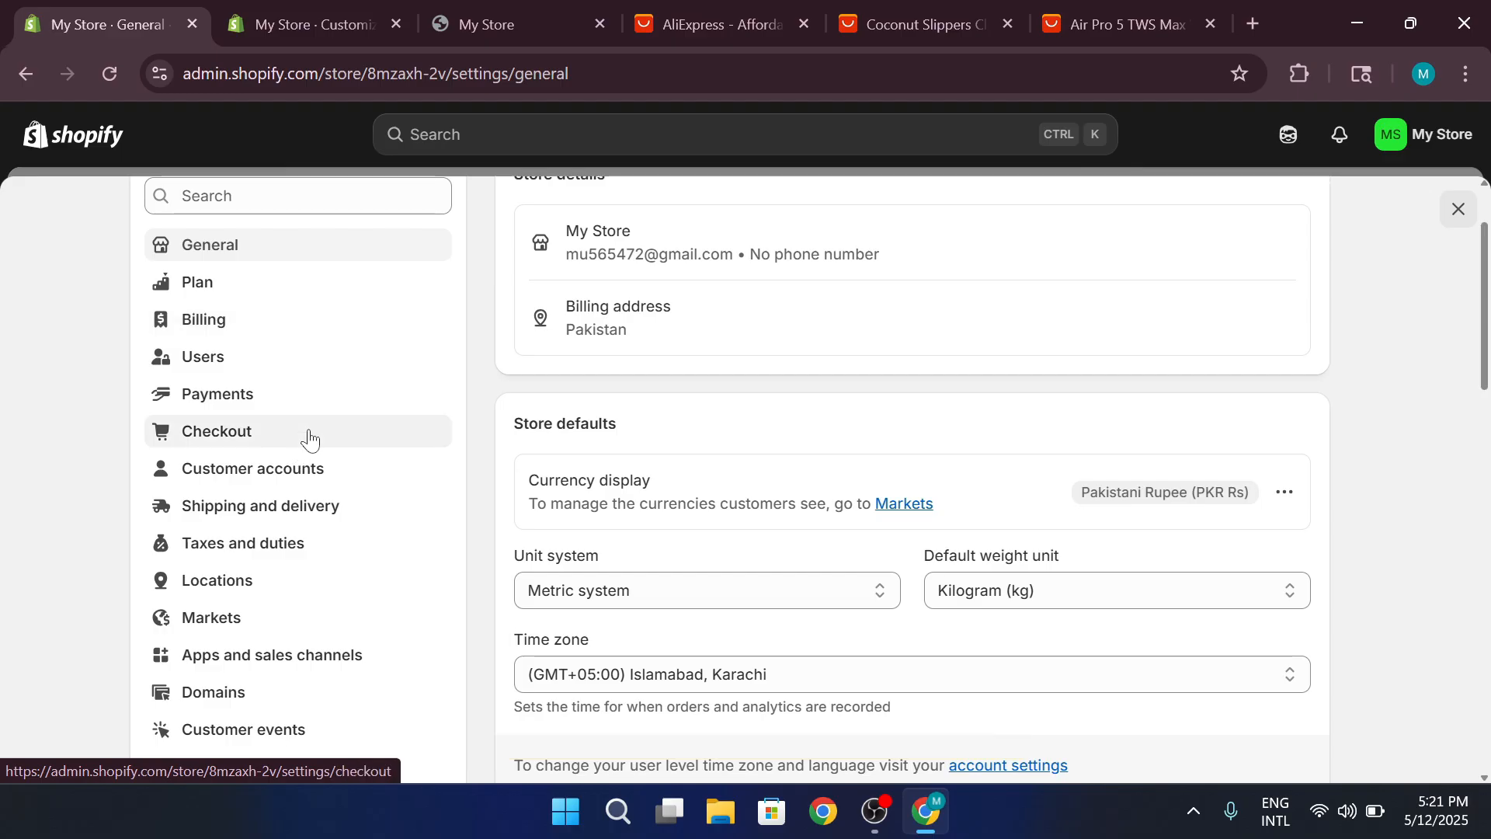
{"action": "left_click", "coordinate": [323, 434]}
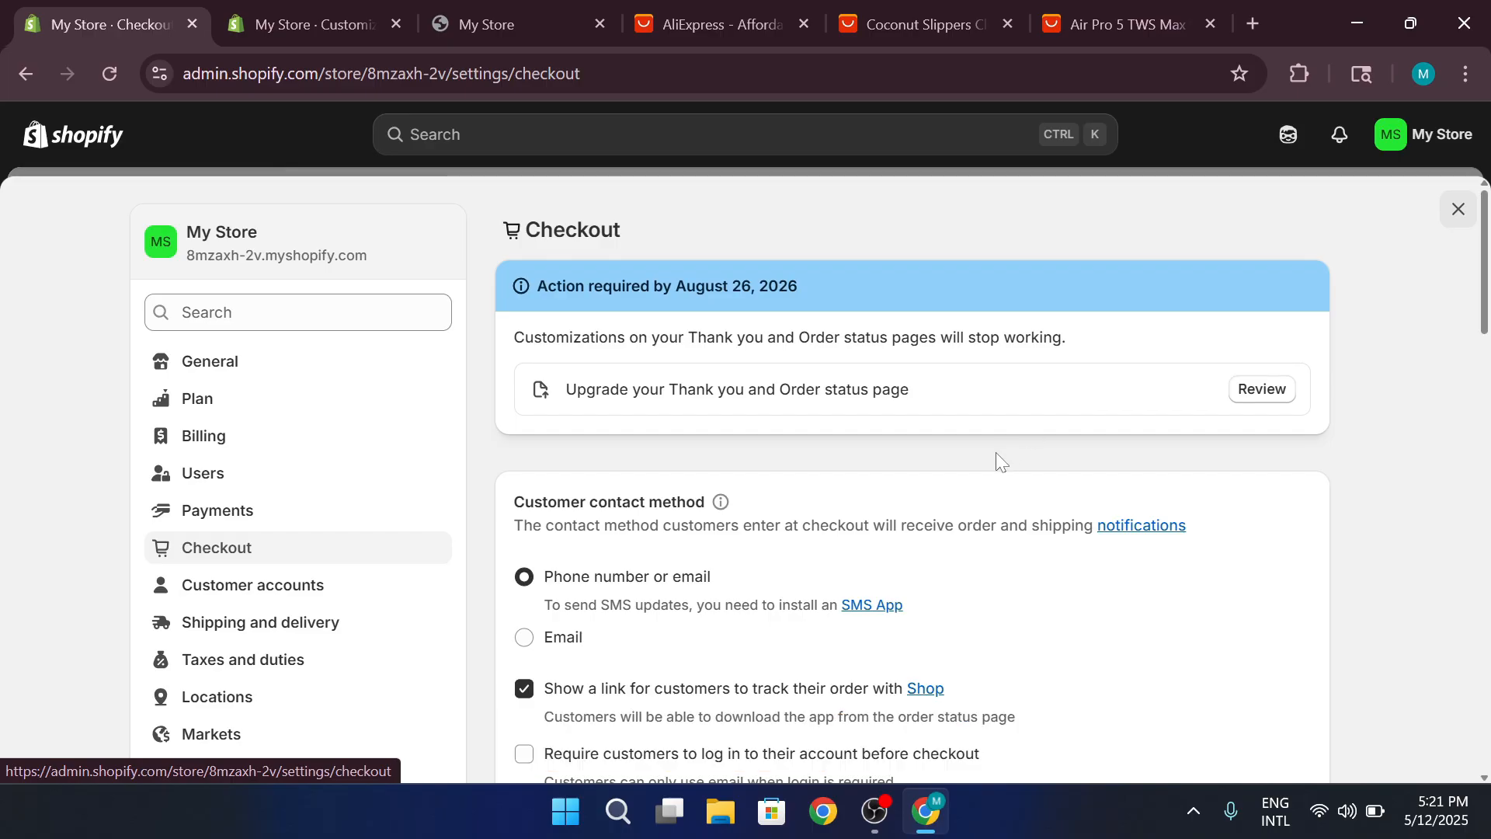
{"action": "scroll", "coordinate": [999, 456], "scroll_direction": "down", "scroll_amount": 5}
{"action": "scroll", "coordinate": [998, 456], "scroll_direction": "up", "scroll_amount": 5}
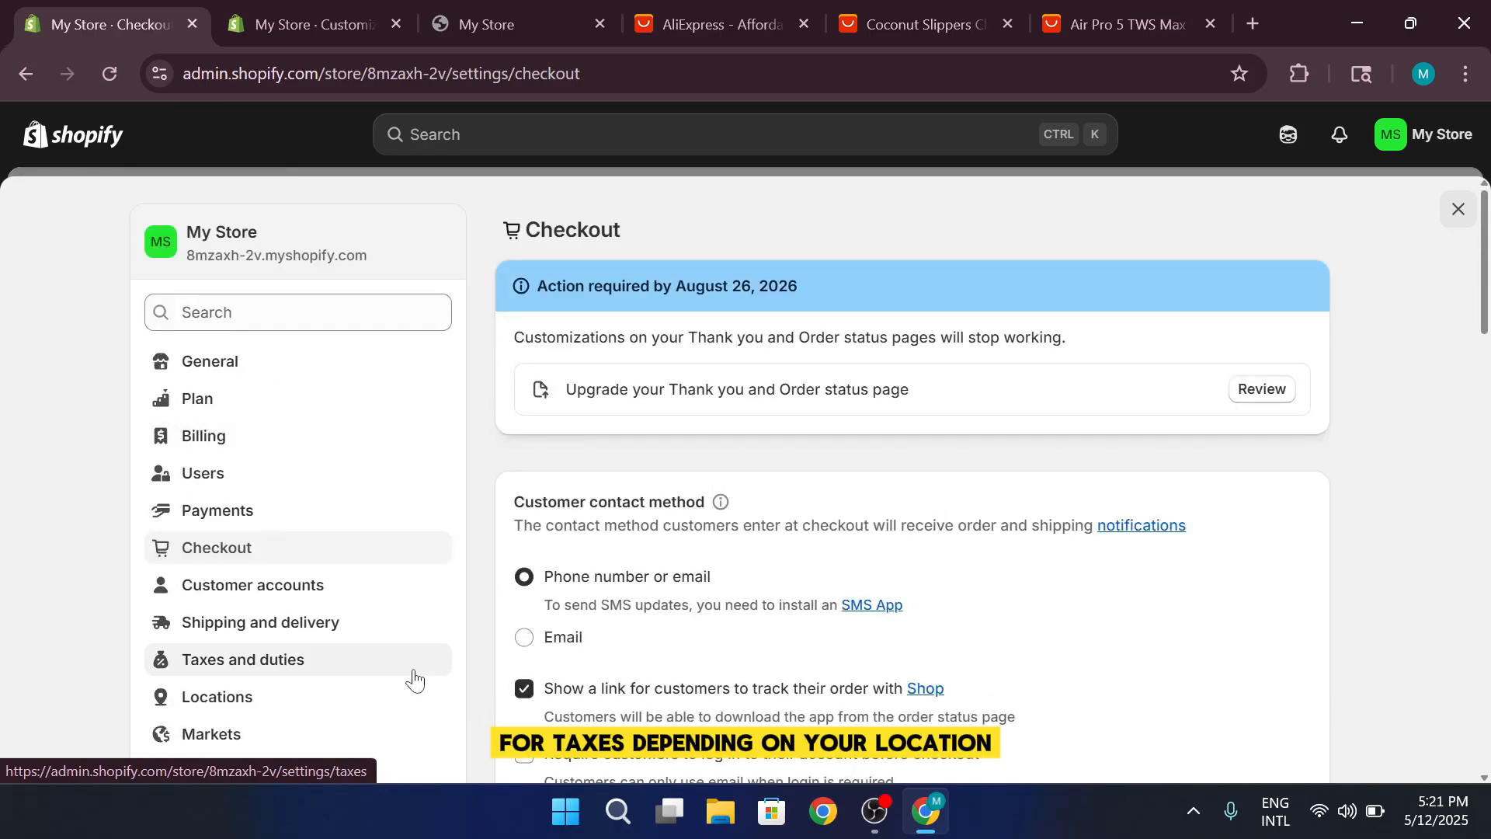
Open the shipping and delivery settings and look through the delivery dates, local delivery, pickup and customization sections
{"action": "left_click", "coordinate": [399, 631]}
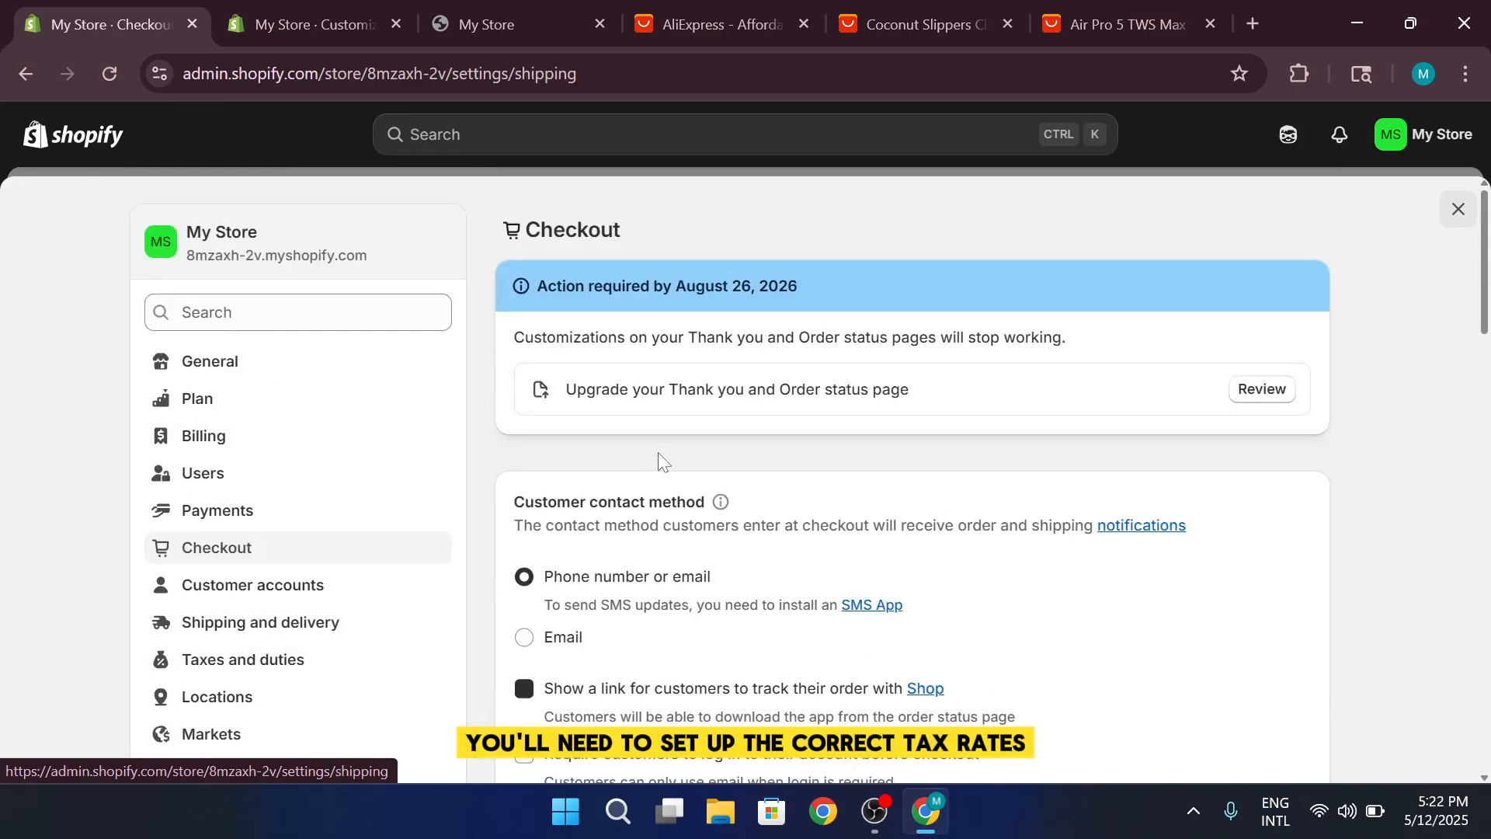
{"action": "scroll", "coordinate": [658, 457], "scroll_direction": "down", "scroll_amount": 6}
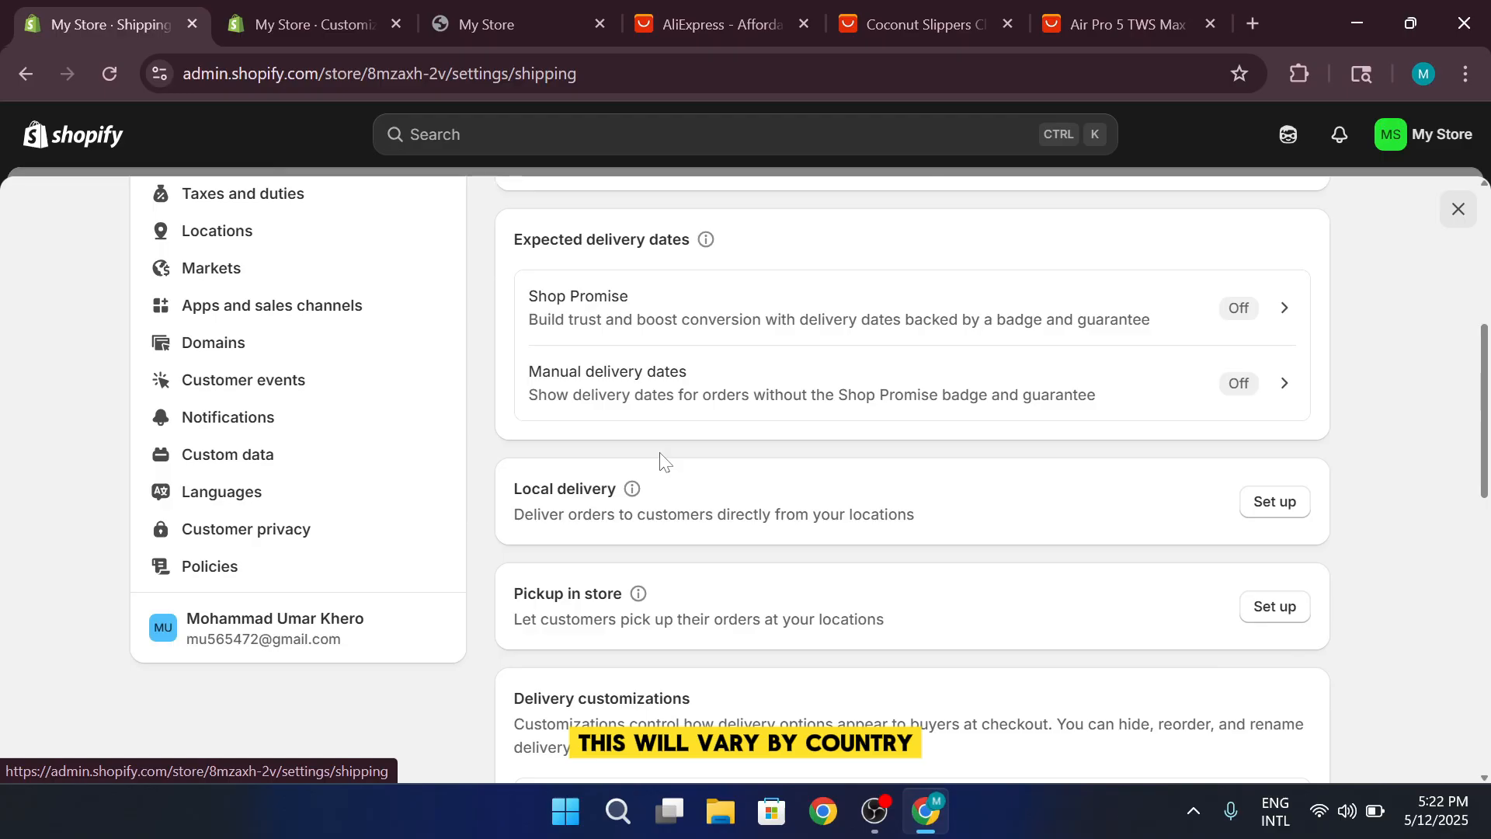
{"action": "scroll", "coordinate": [660, 460], "scroll_direction": "down", "scroll_amount": 2}
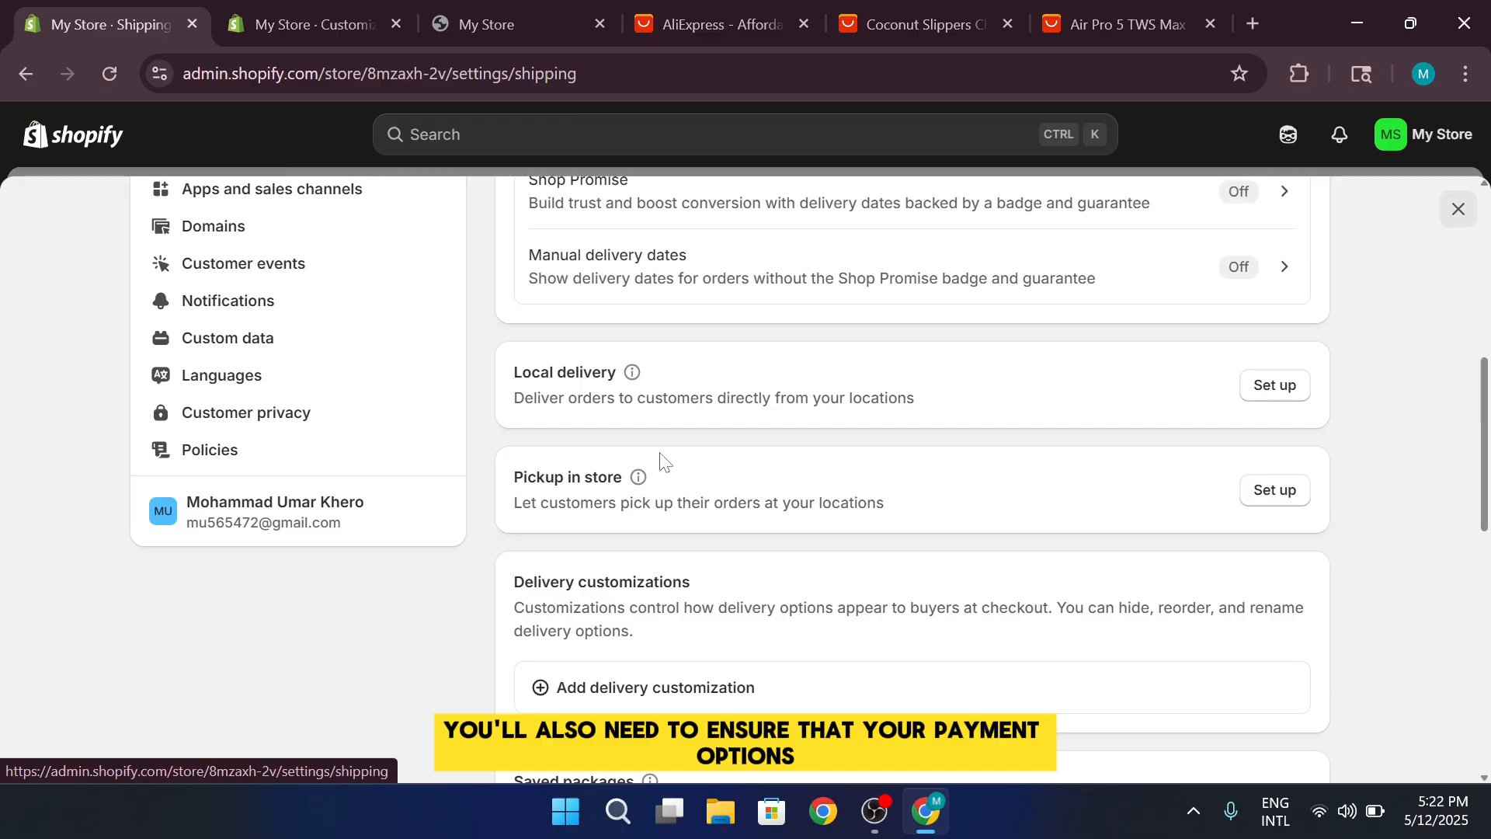
{"action": "scroll", "coordinate": [657, 460], "scroll_direction": "up", "scroll_amount": 7}
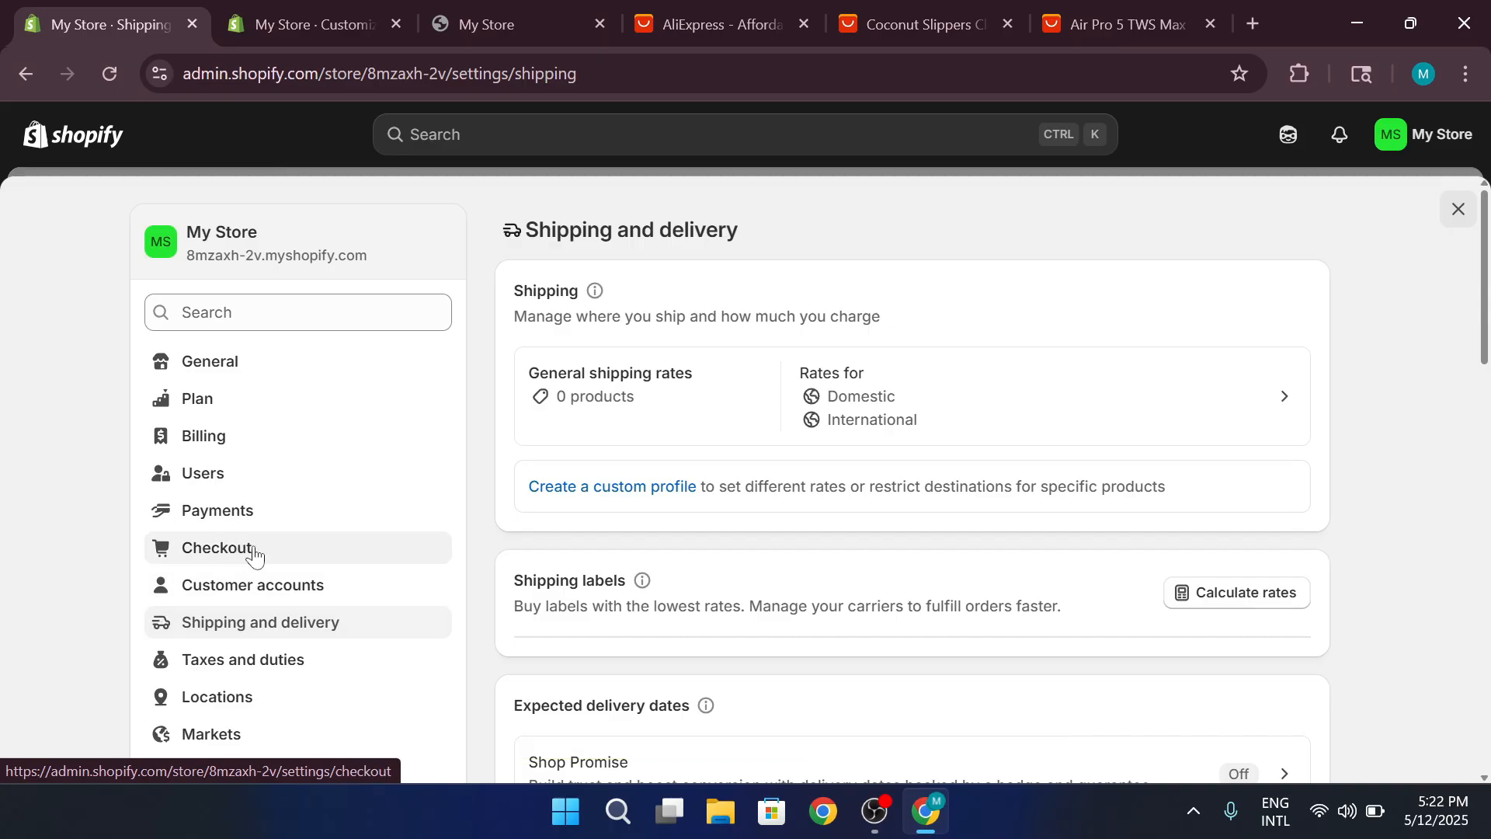
Browse the third-party providers in the payment settings and open the app installation page for Adyen Payments - Credit Cards
{"action": "left_click", "coordinate": [272, 516]}
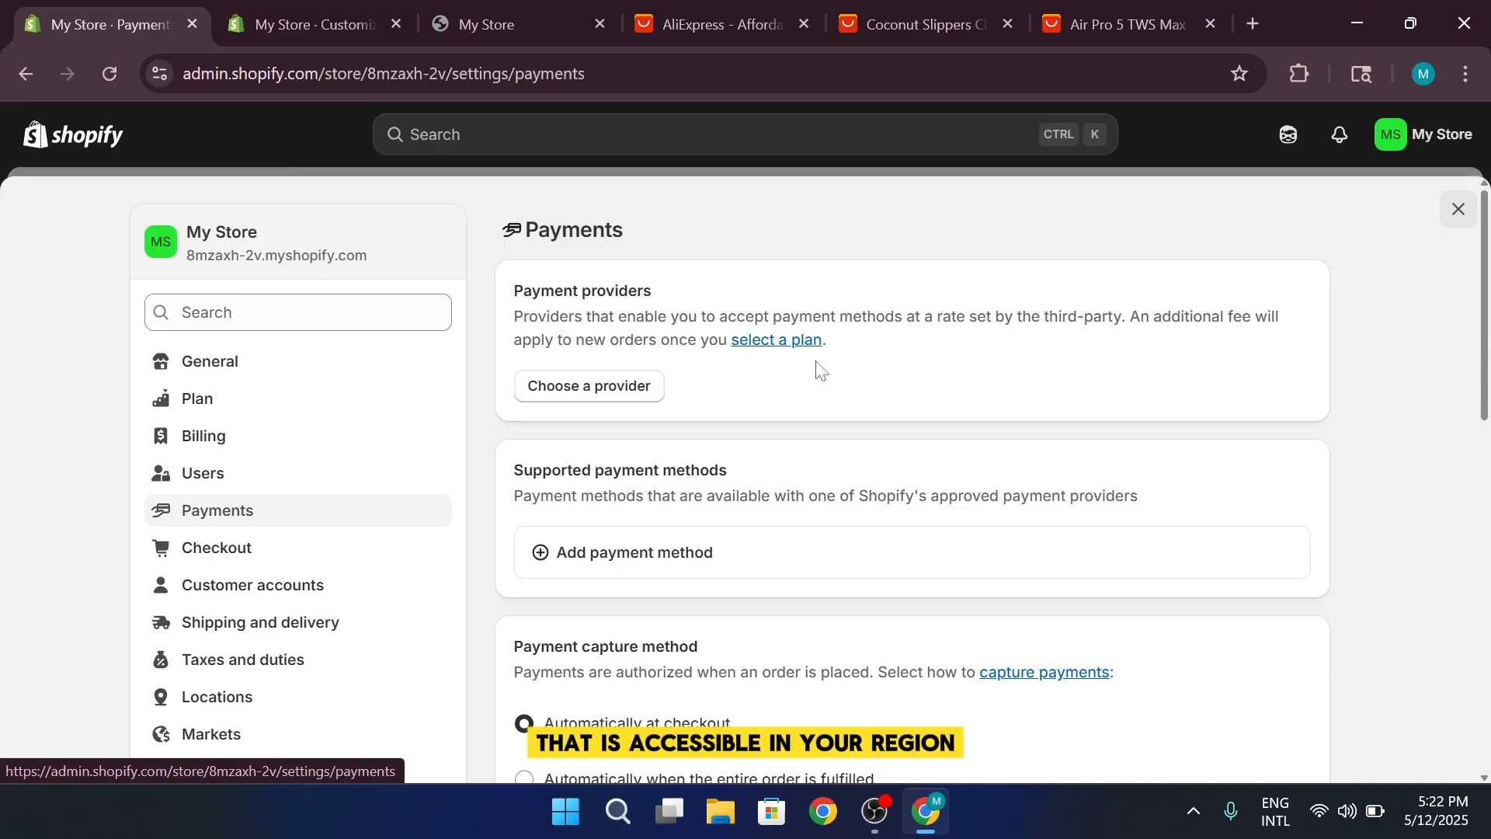
{"action": "left_click", "coordinate": [607, 388]}
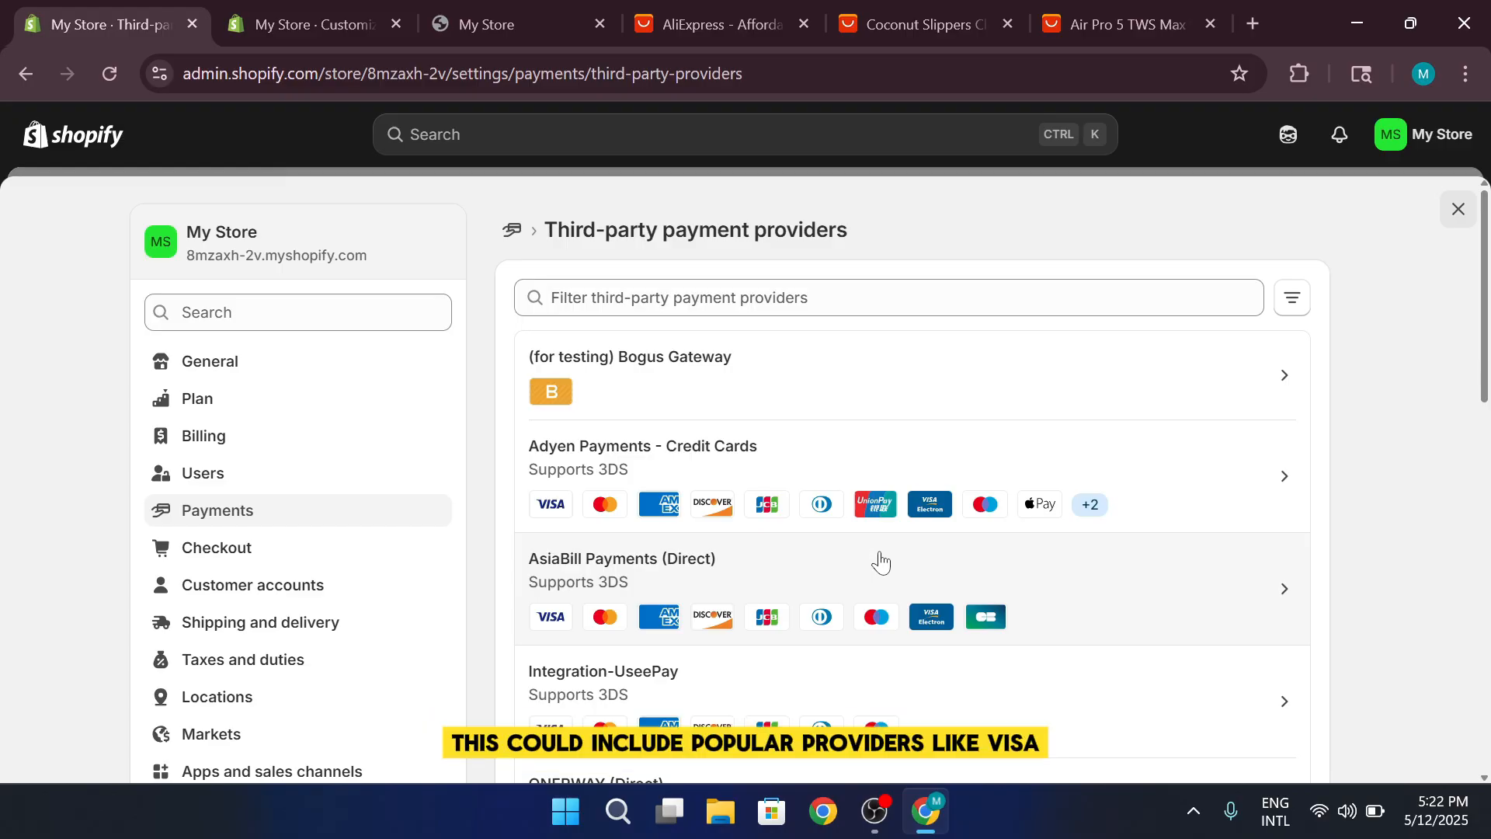
{"action": "scroll", "coordinate": [882, 561], "scroll_direction": "down", "scroll_amount": 3}
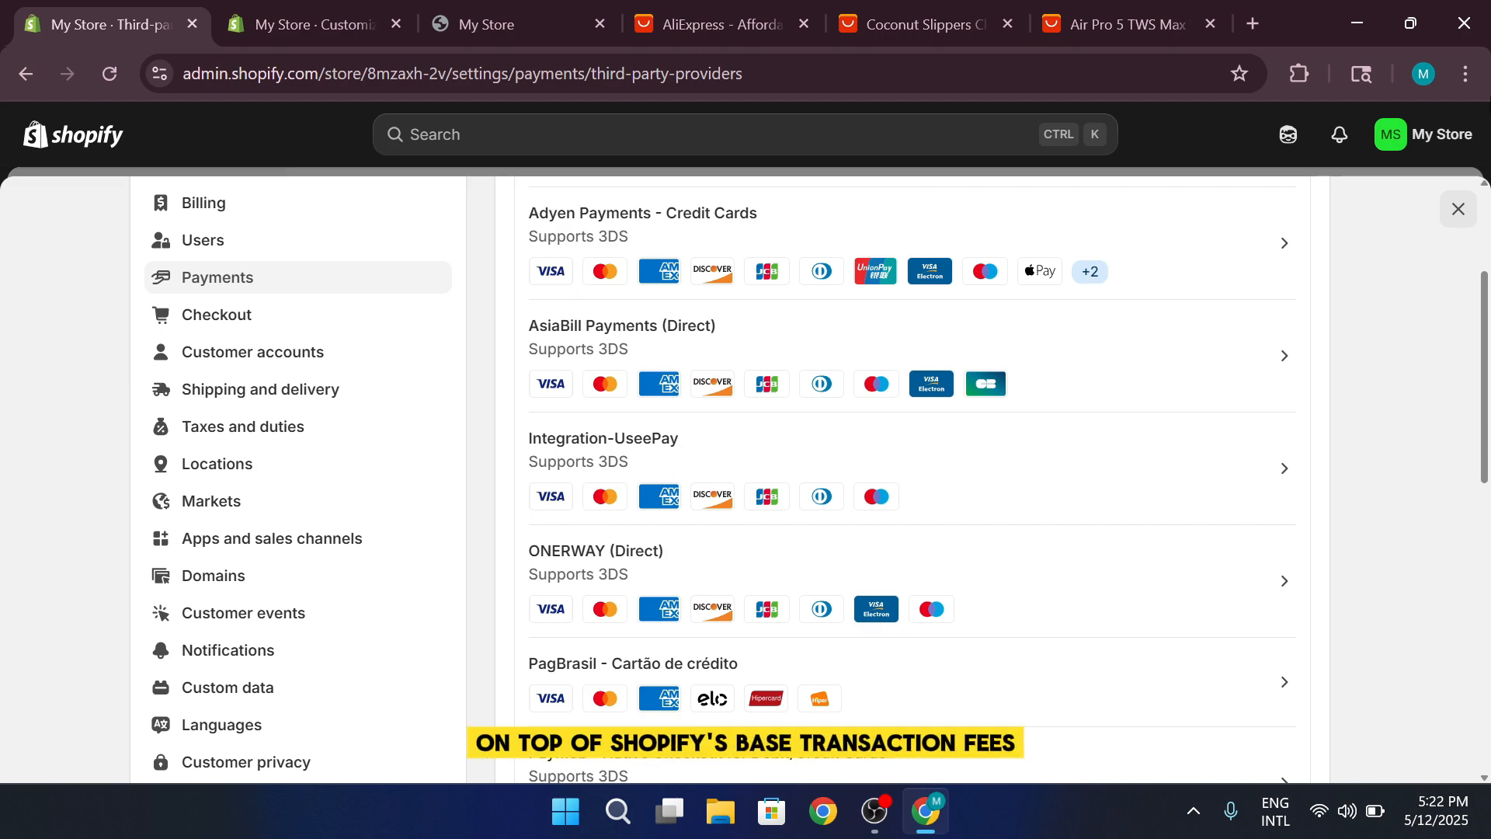
{"action": "left_click", "coordinate": [1221, 253]}
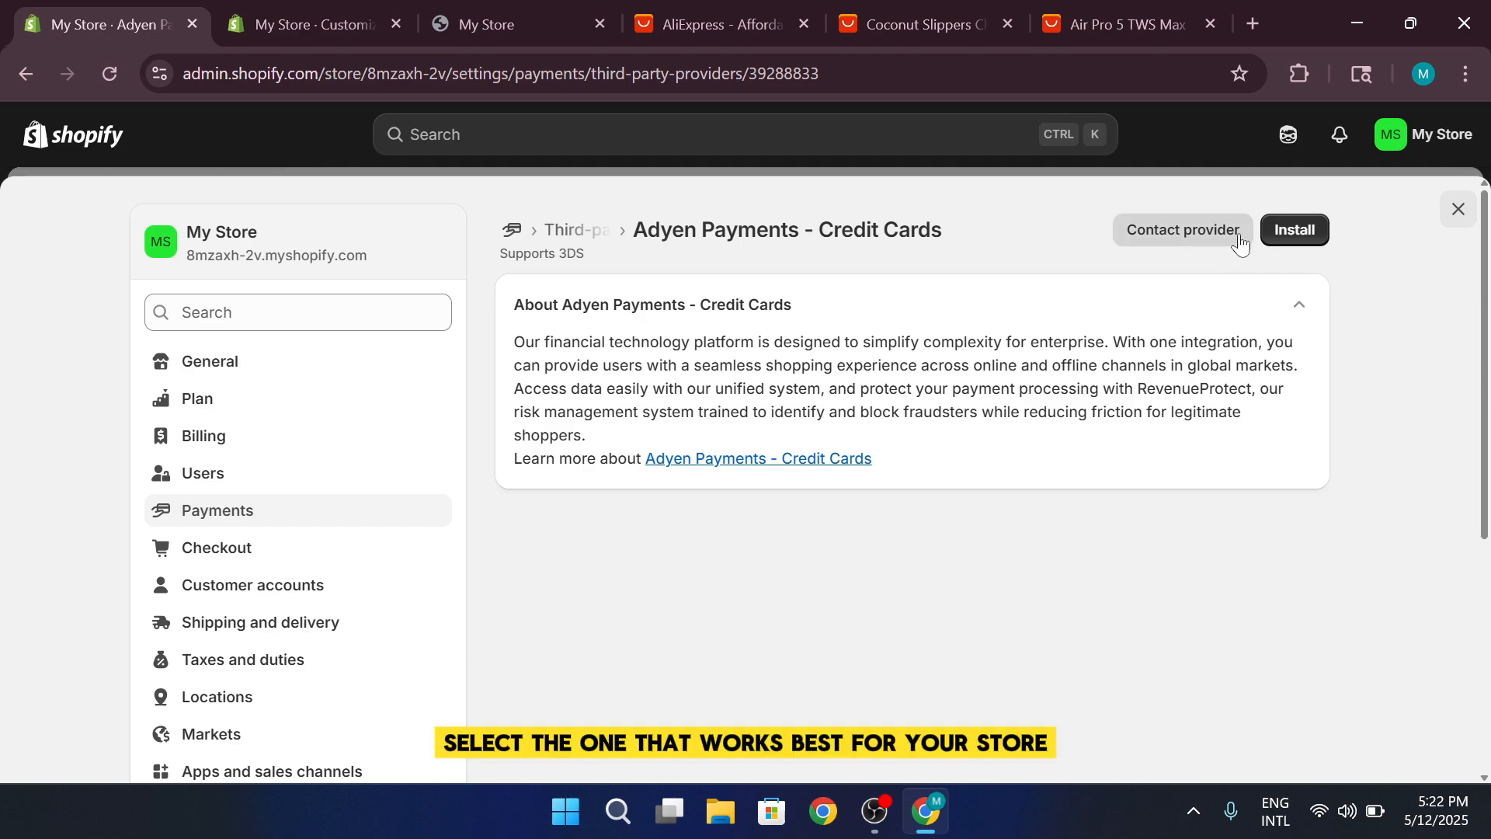
{"action": "left_click", "coordinate": [1289, 228]}
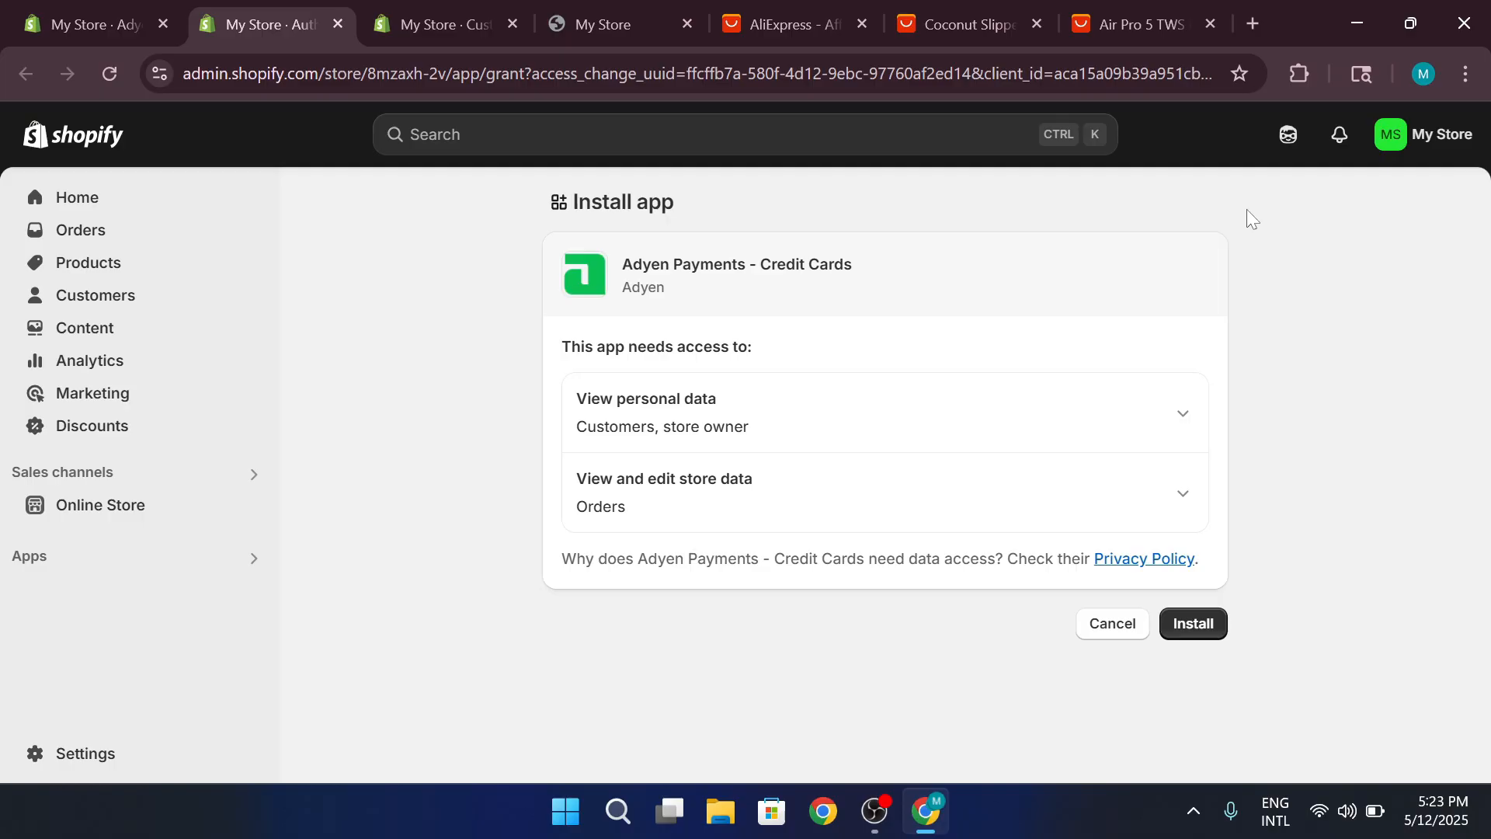
Leave the app installation page for the store admin's home page and minimize the browser window
{"action": "left_click", "coordinate": [73, 204]}
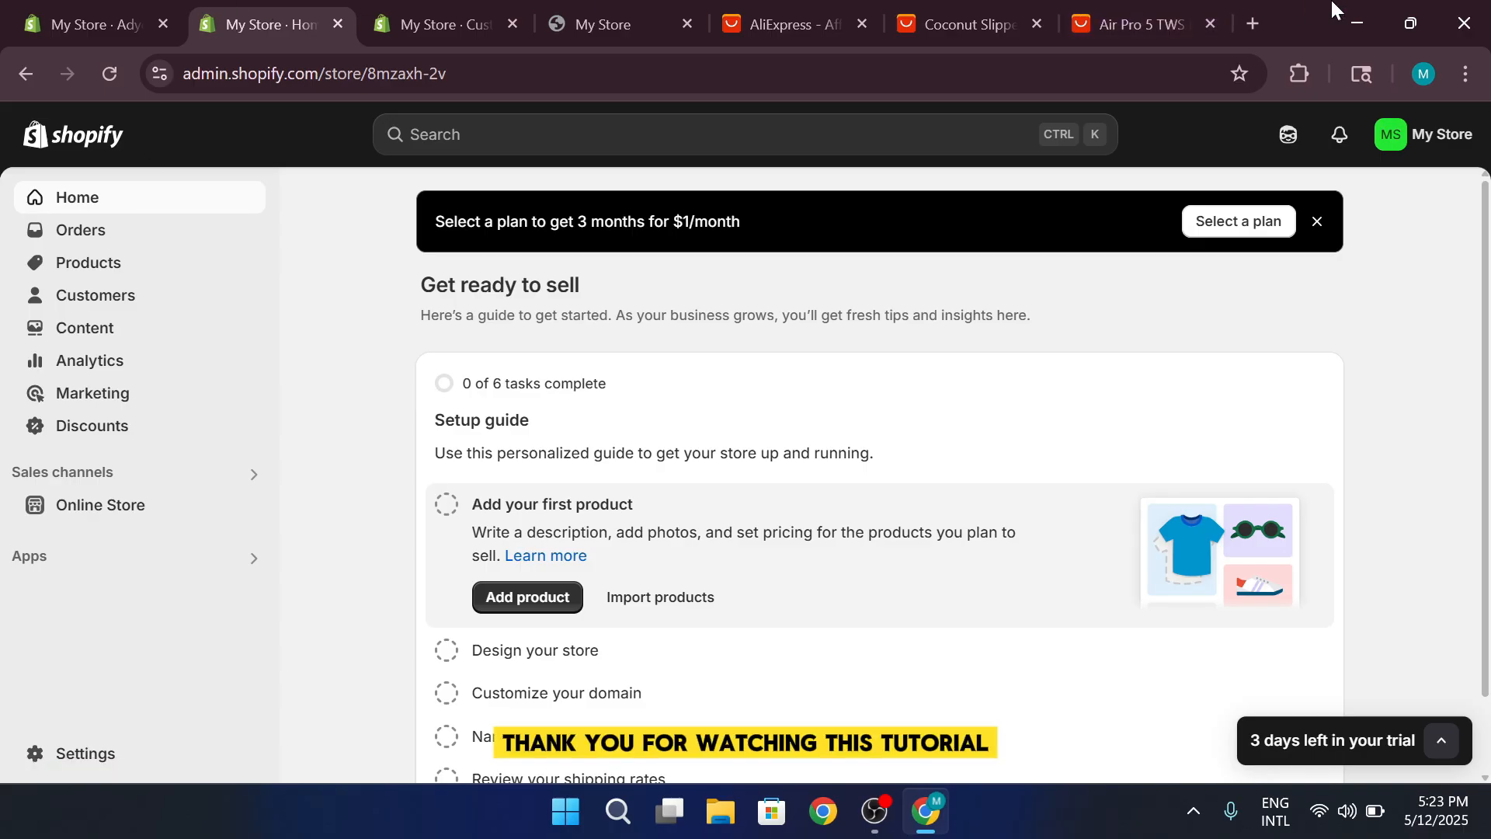
{"action": "left_click", "coordinate": [1353, 14]}
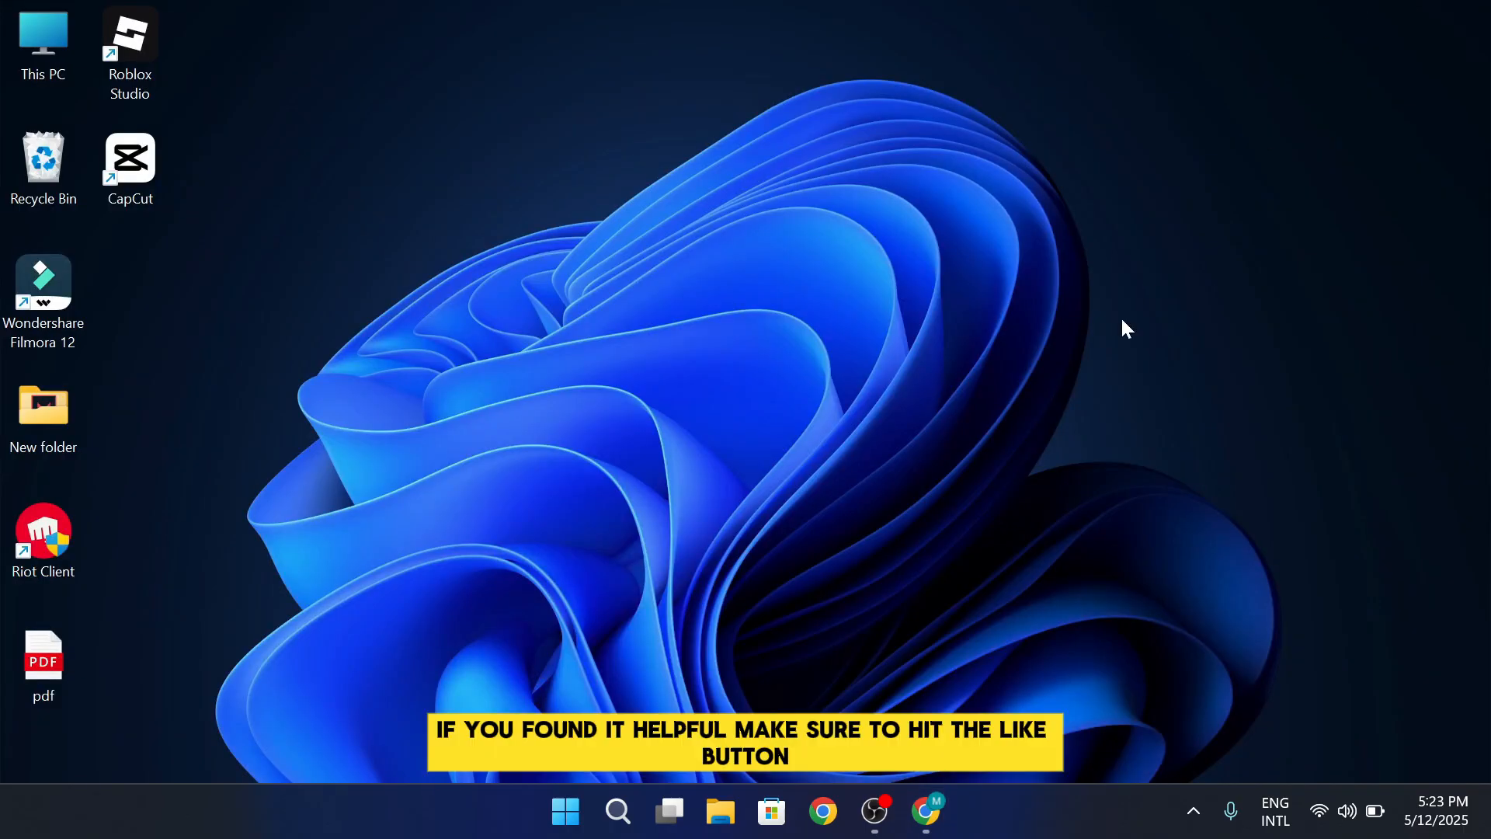